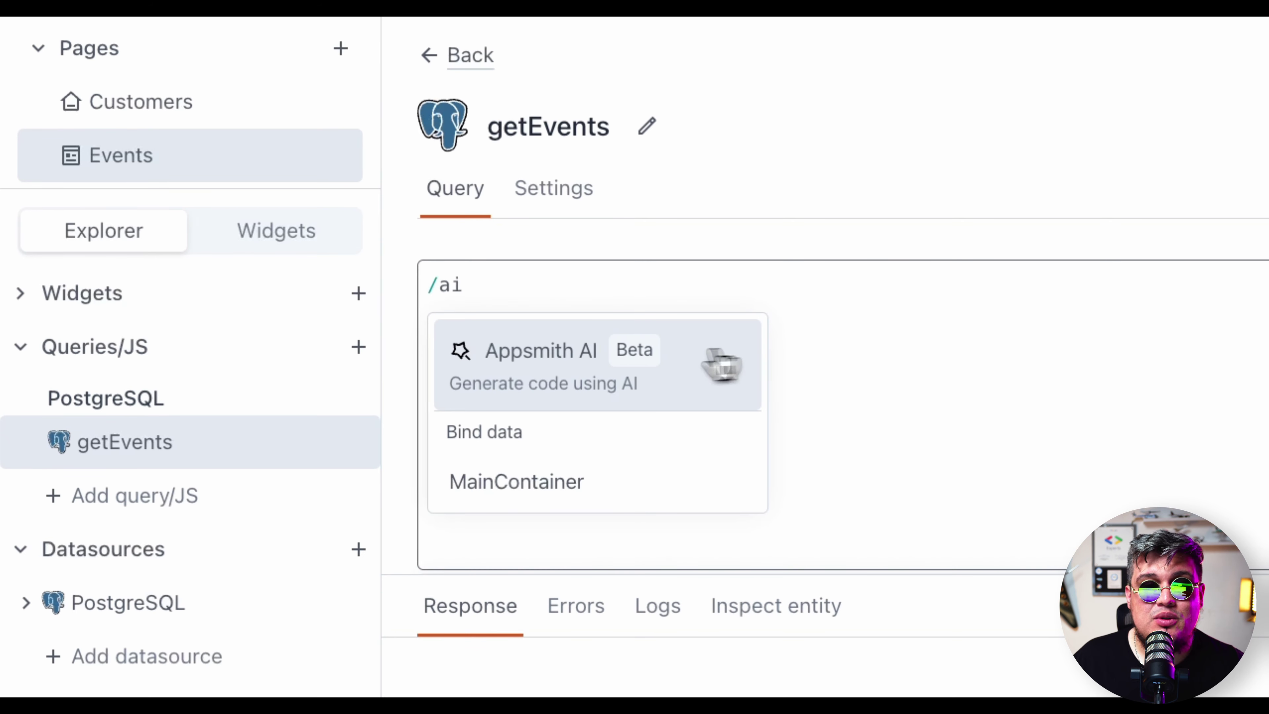
# Step: Generate the getEvents SQL with Appsmith AI from the prompt "get all the events from the events table and order ASC by date using the date_time field"
pyautogui.click(645, 360)
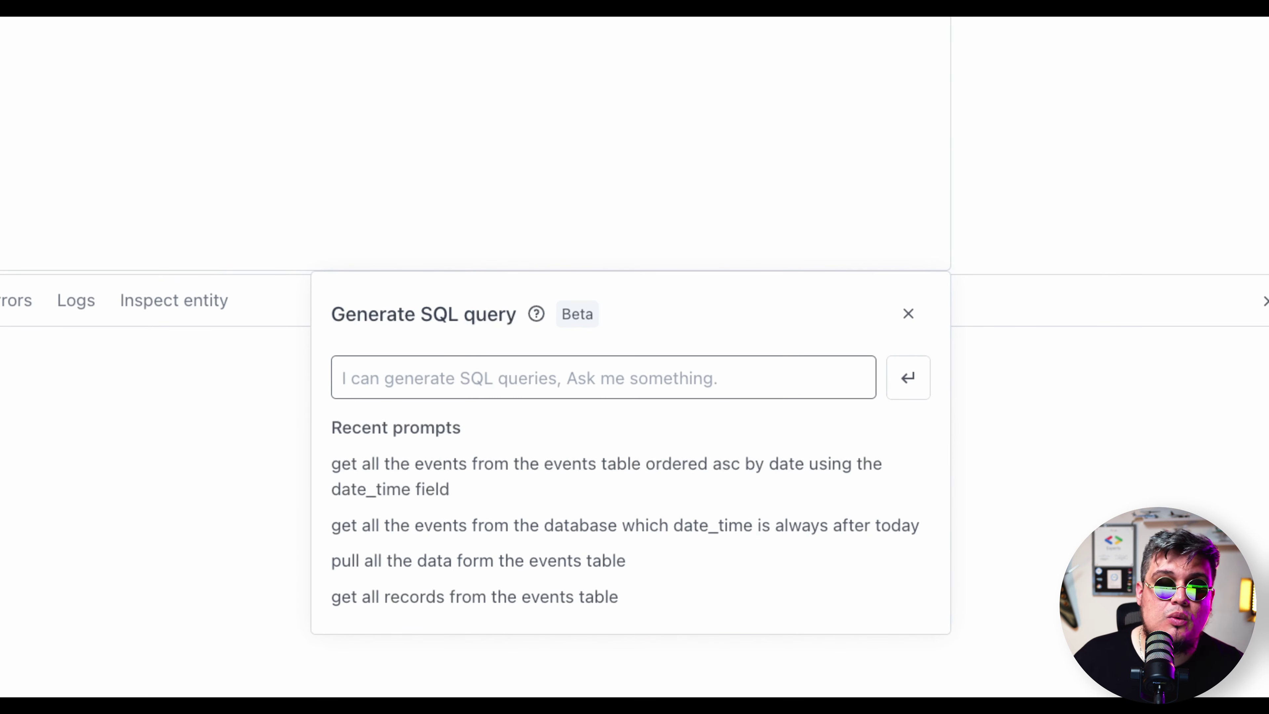
pyautogui.write('get all the events from')
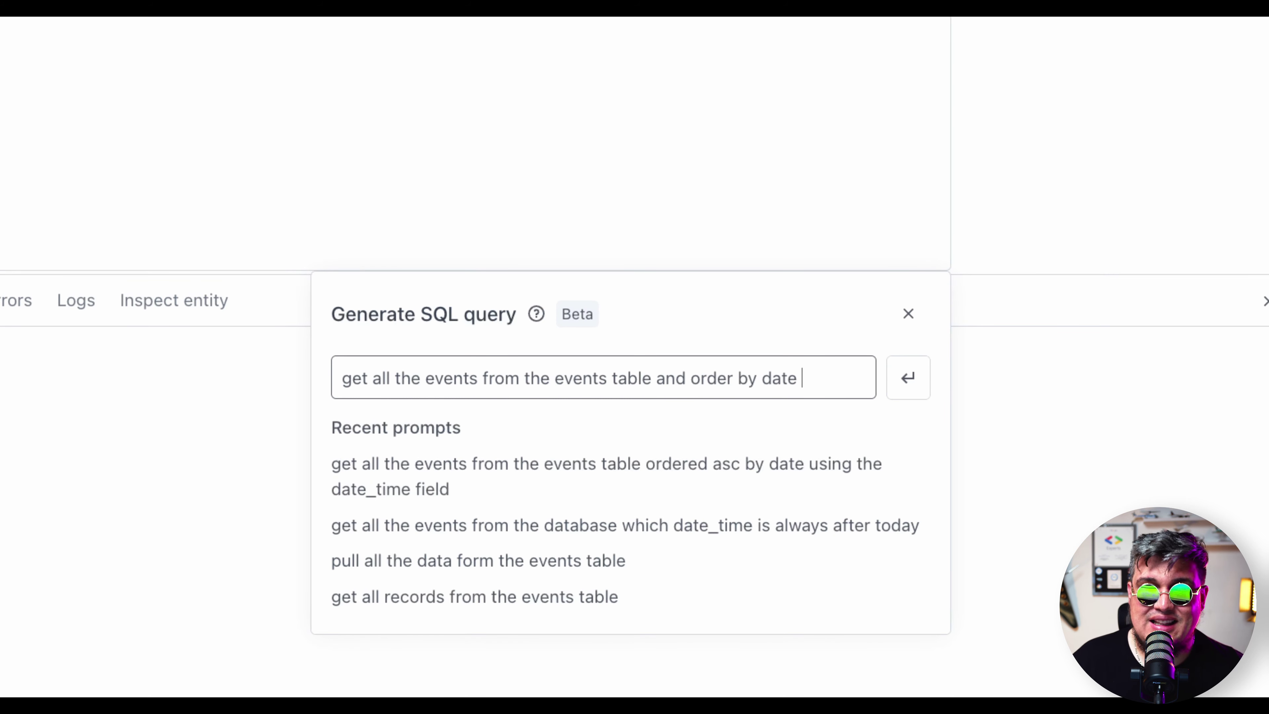
pyautogui.write('the date_time field')
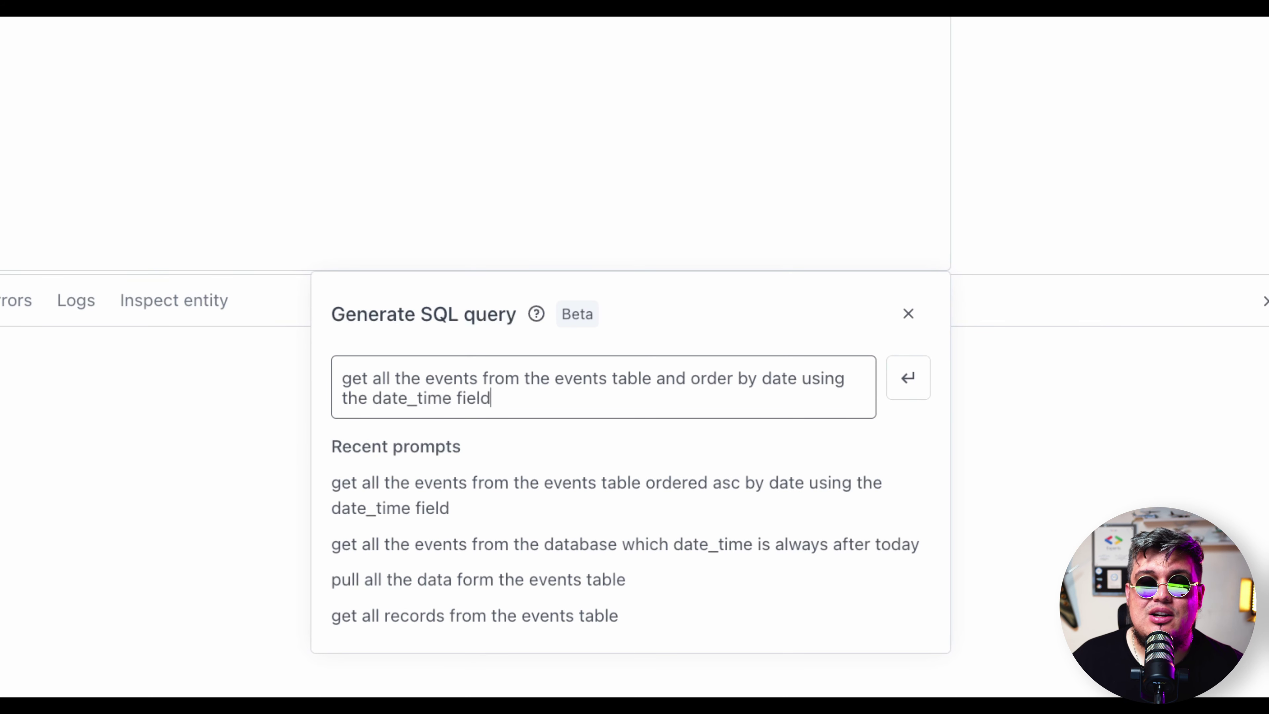
pyautogui.click(734, 378)
pyautogui.write('ASC')
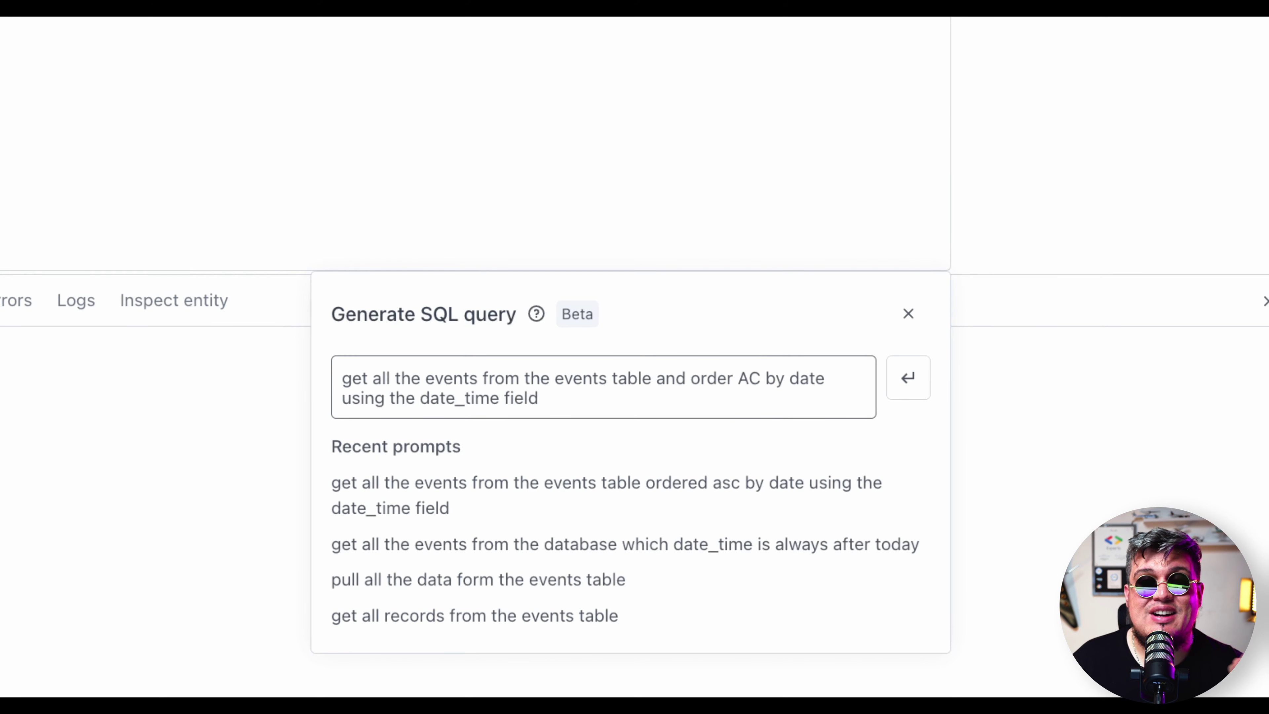
pyautogui.press('BackSpace')
pyautogui.write('SC')
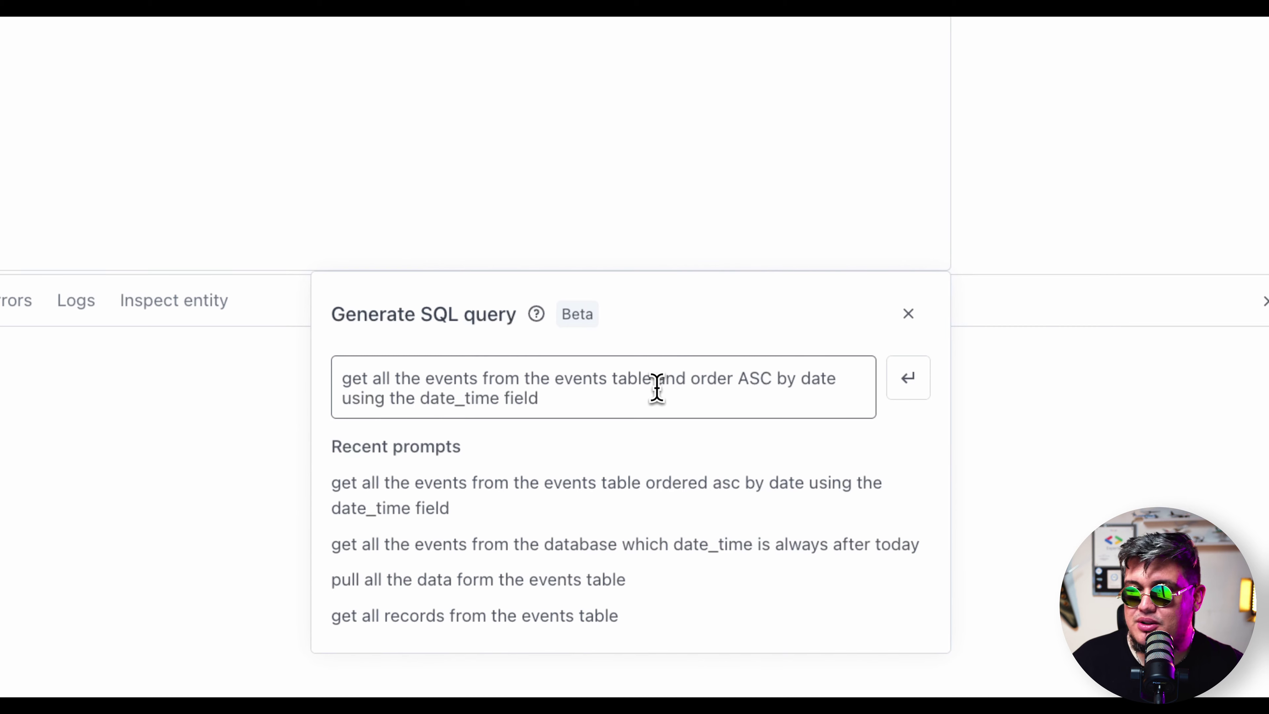
pyautogui.press('Return')
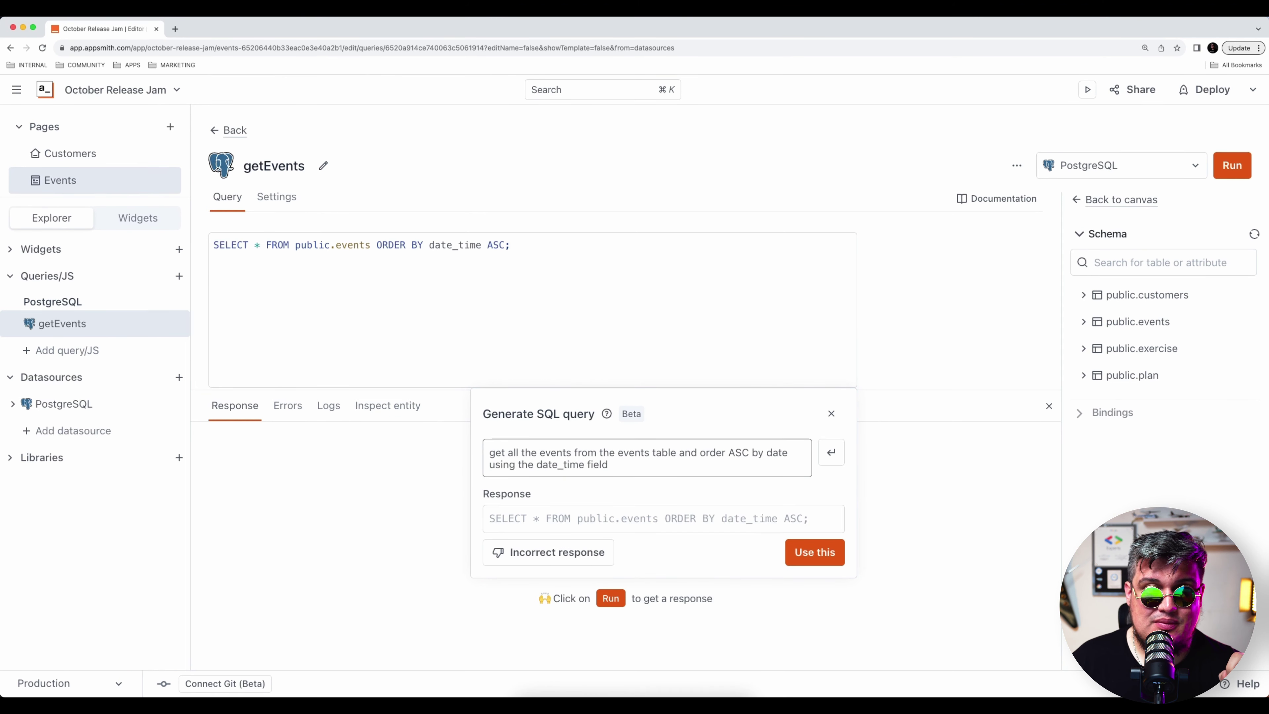
# Step: Accept the AI-generated SQL statement for the getEvents query and check it in the query editor
pyautogui.click(680, 458)
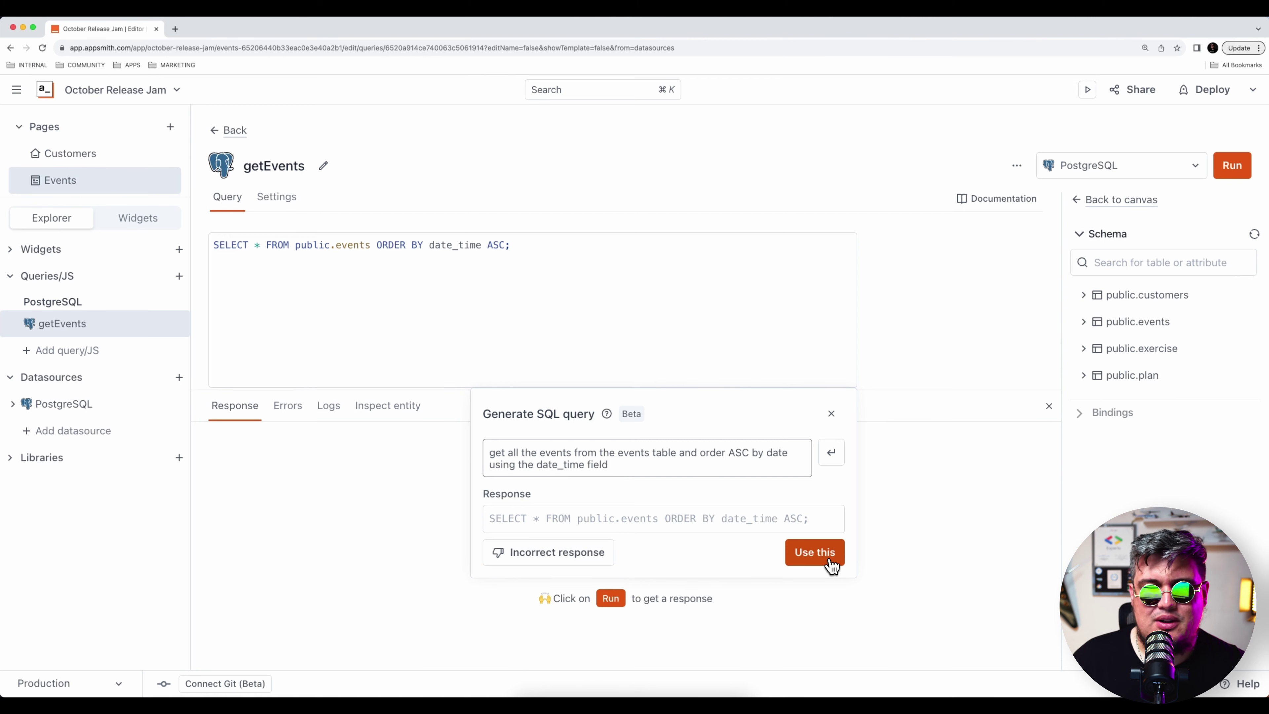
pyautogui.click(815, 552)
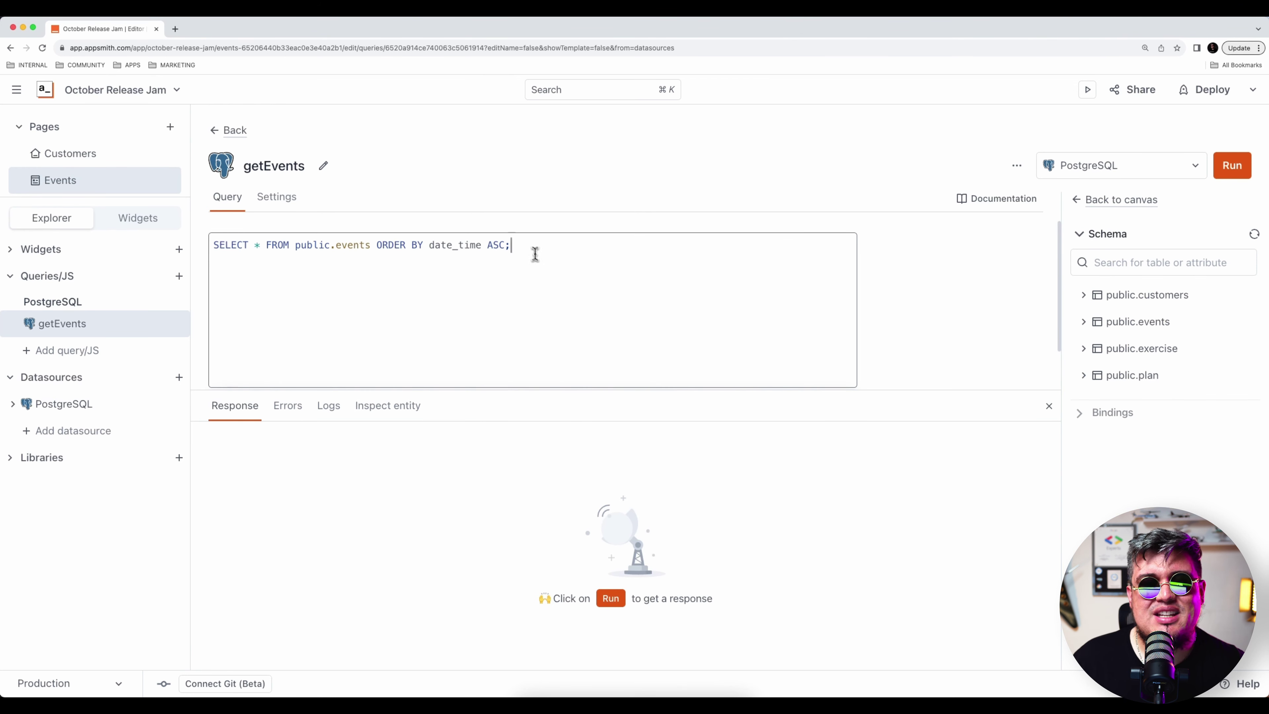
pyautogui.moveTo(535, 254); pyautogui.dragTo(214, 245)
pyautogui.click(366, 259)
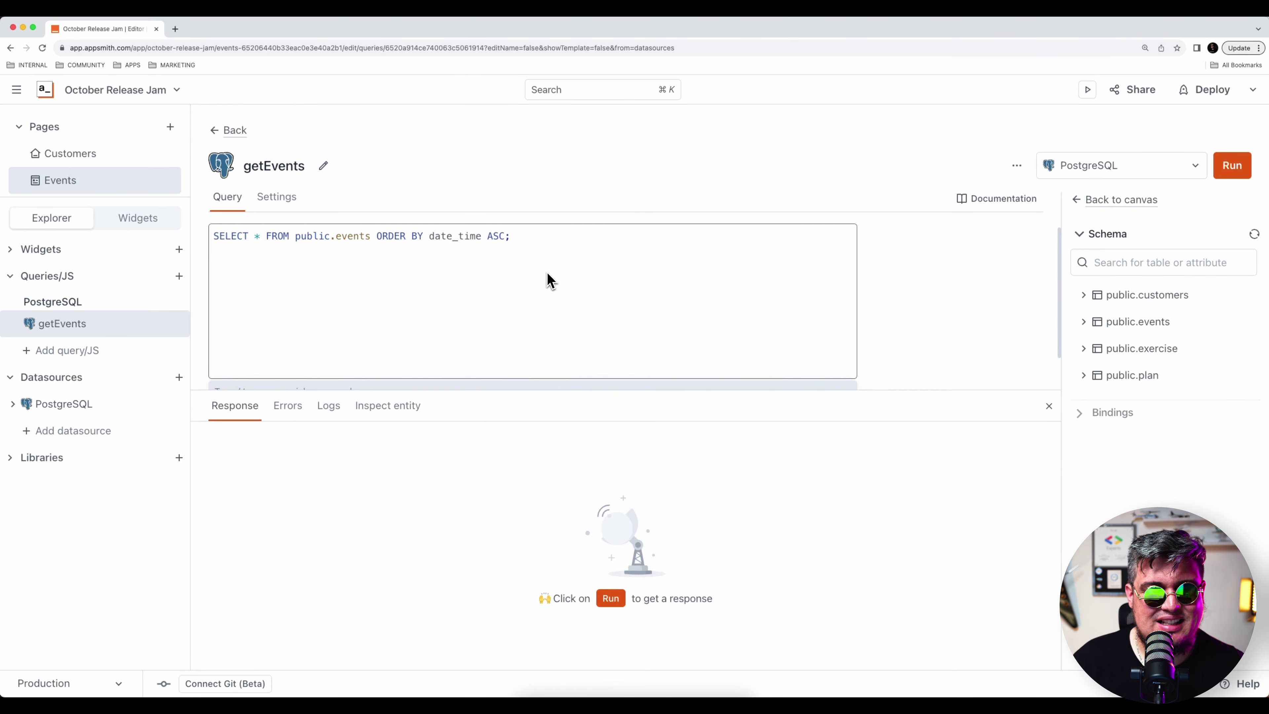
# Step: Run the getEvents query and look through all columns of the returned table
pyautogui.click(1228, 166)
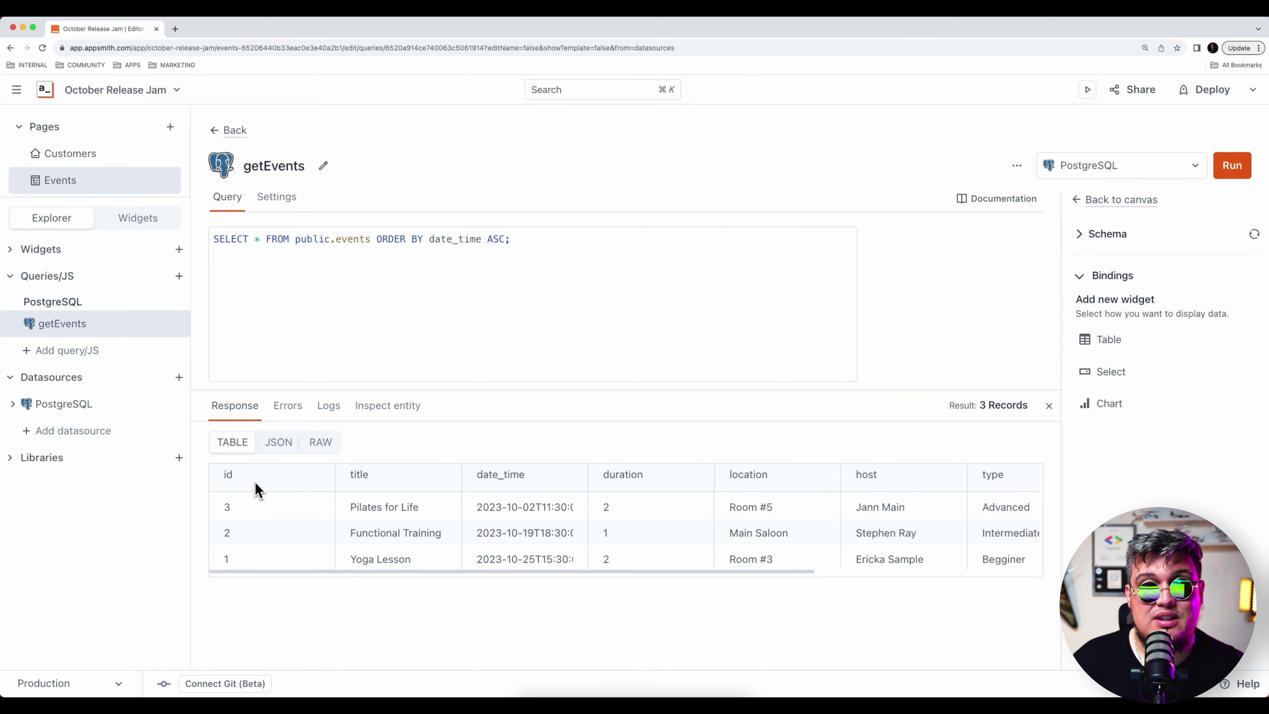
pyautogui.hscroll(5, 527, 505)
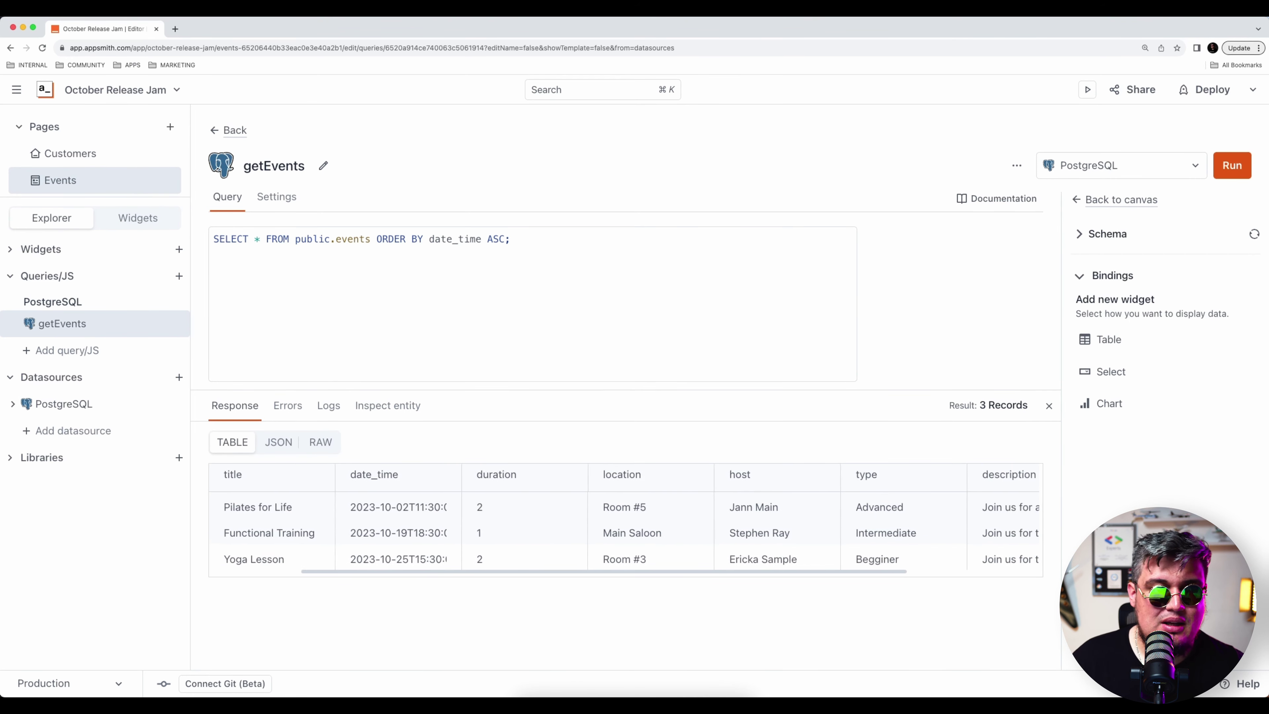
pyautogui.hscroll(3, 624, 520)
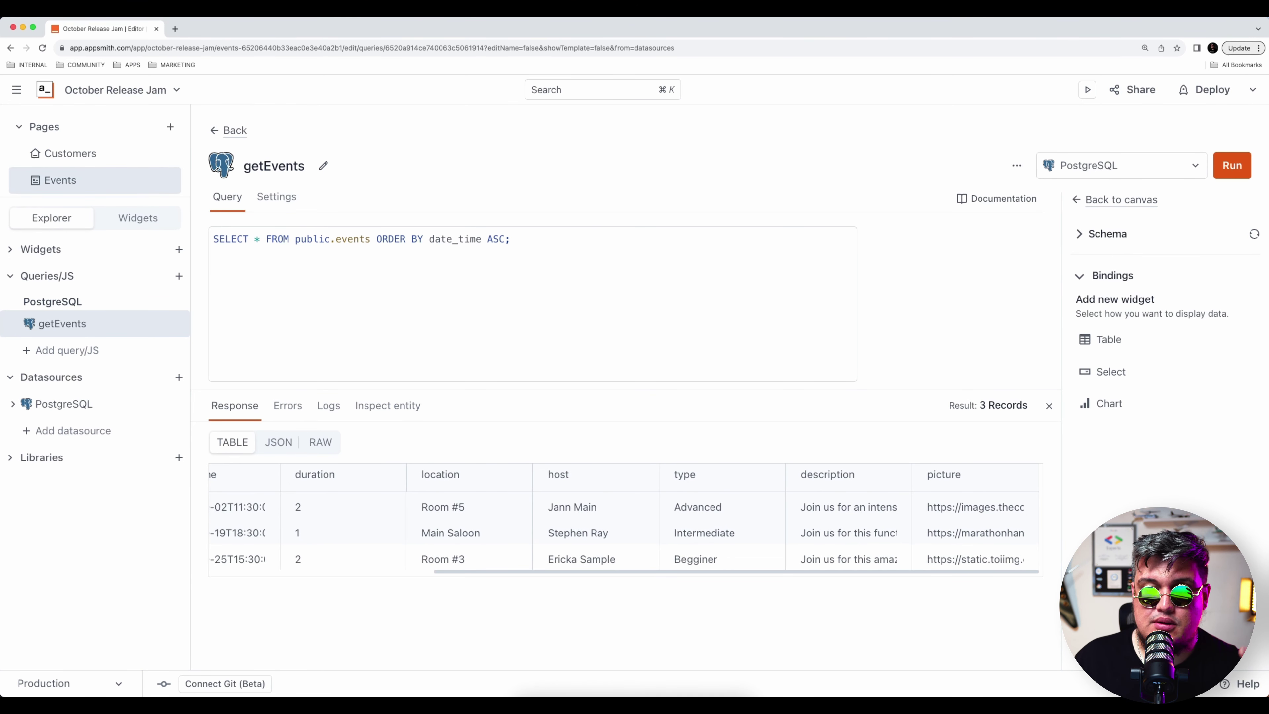
pyautogui.hscroll(-8, 624, 520)
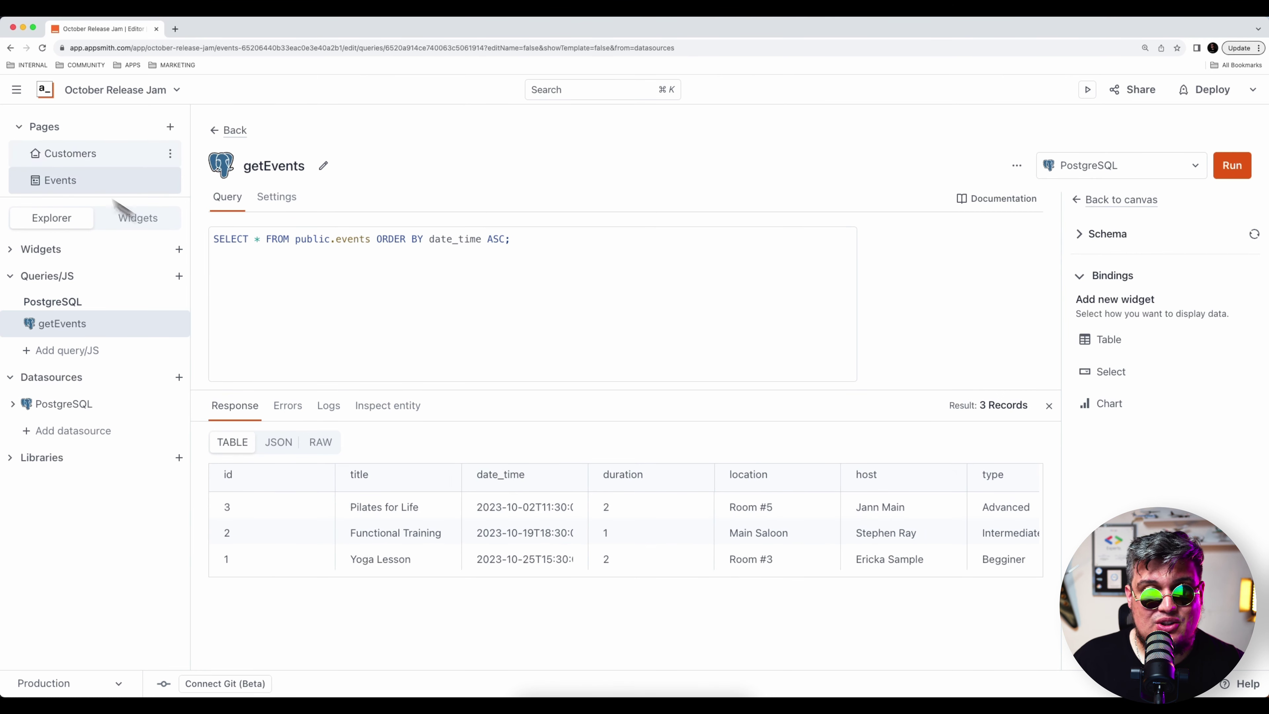
# Step: Add a Text widget near the top of the Events page canvas and set its text to "Upcoming Events"
pyautogui.click(86, 190)
pyautogui.click(146, 219)
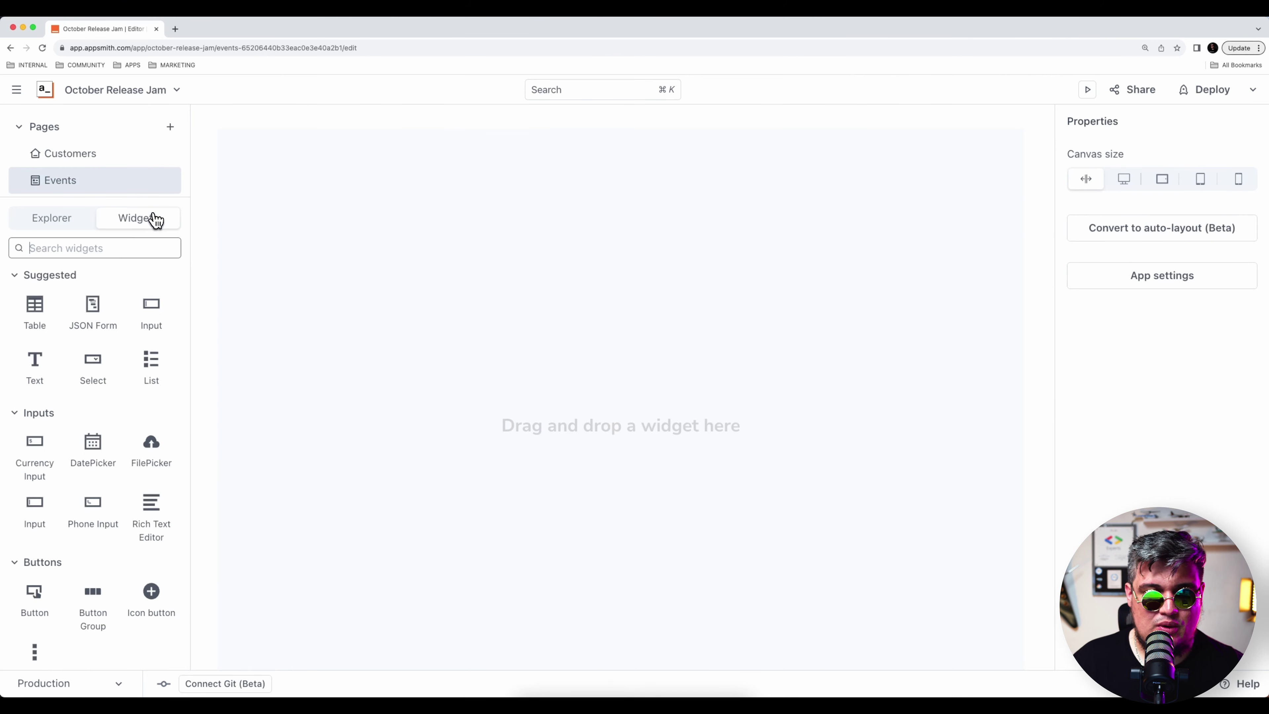
pyautogui.moveTo(99, 352); pyautogui.dragTo(424, 188)
pyautogui.click(1161, 295)
pyautogui.press('super+a')
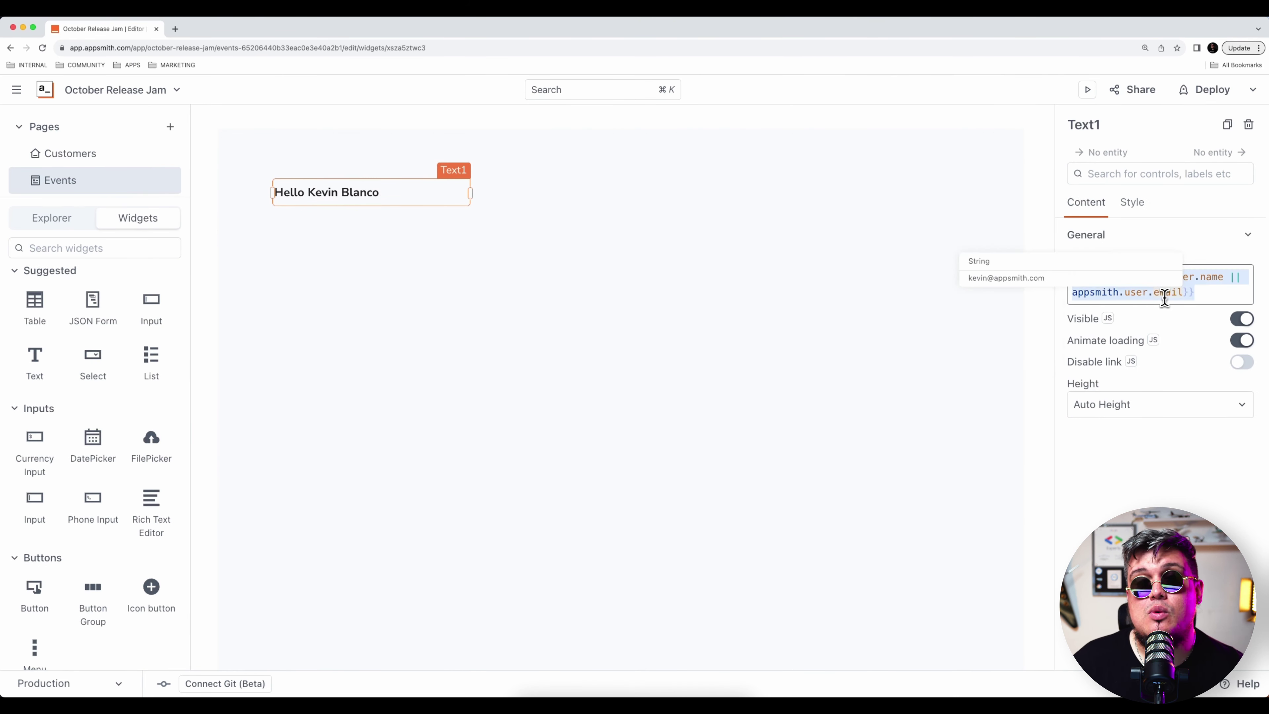
pyautogui.write('Upcoming Events')
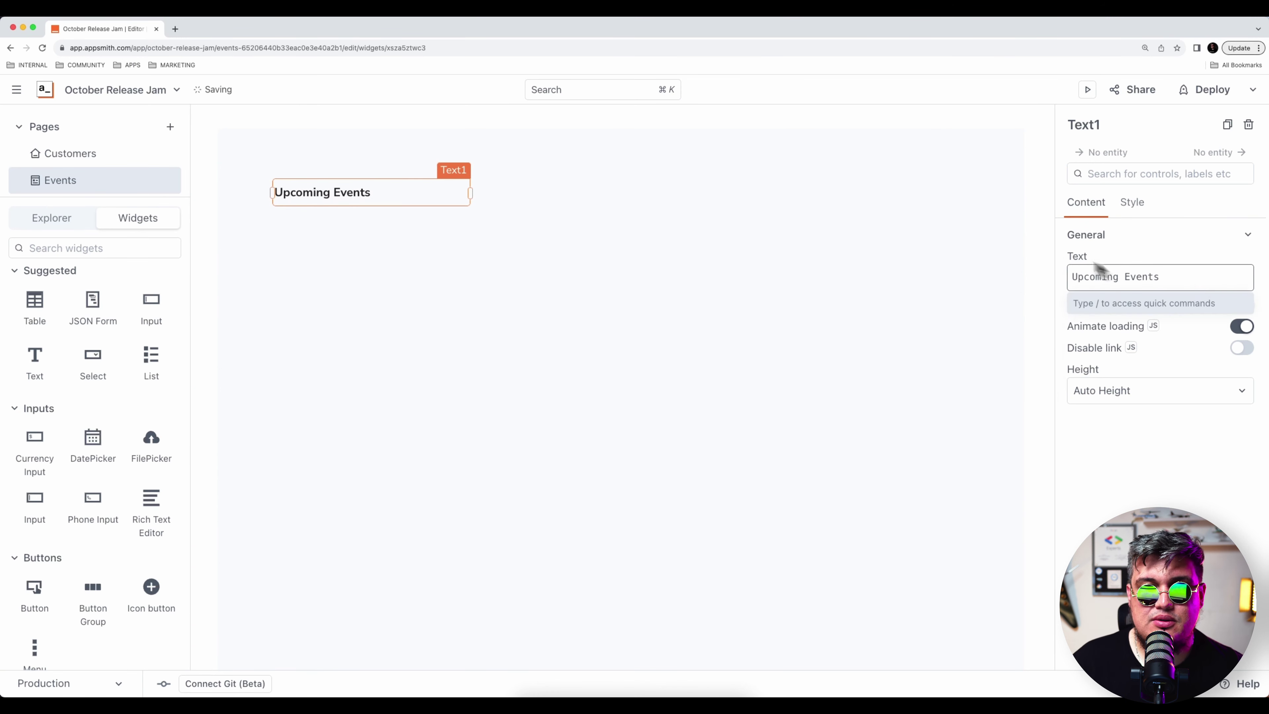
# Step: Set the "Upcoming Events" heading's font size to XXL and widen the heading
pyautogui.click(1132, 202)
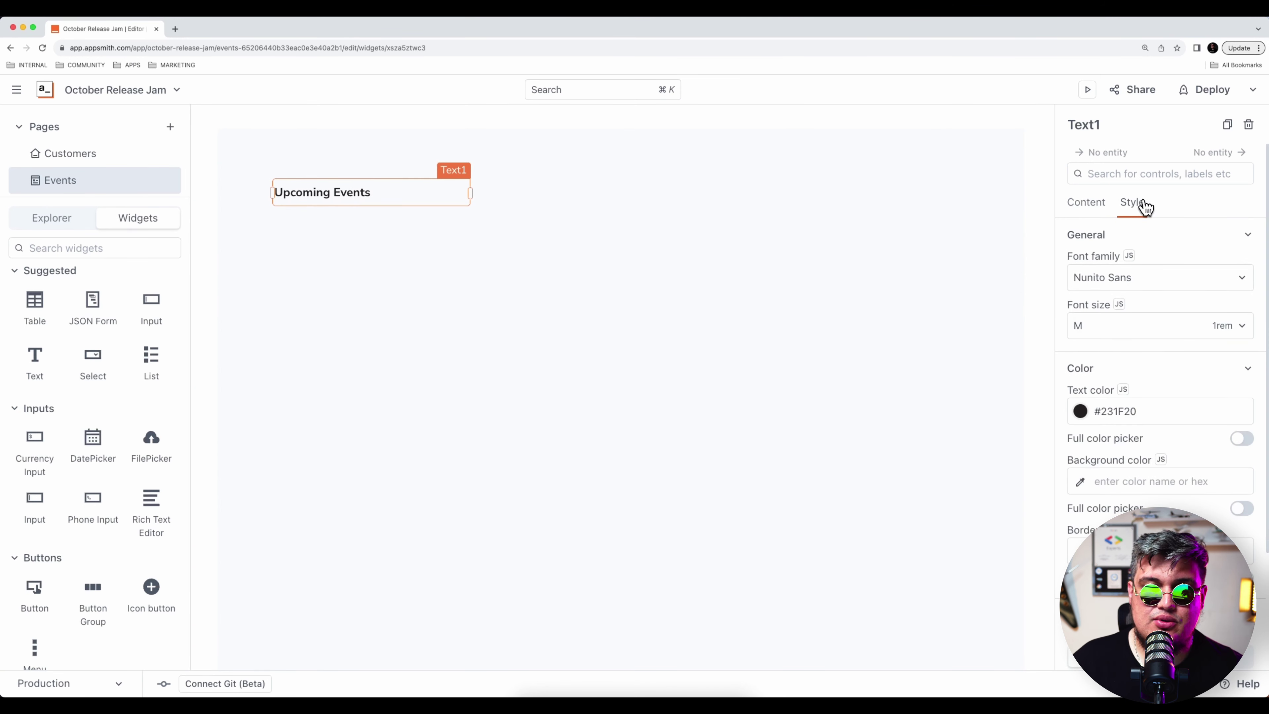
pyautogui.click(1149, 326)
pyautogui.click(1091, 446)
pyautogui.click(547, 269)
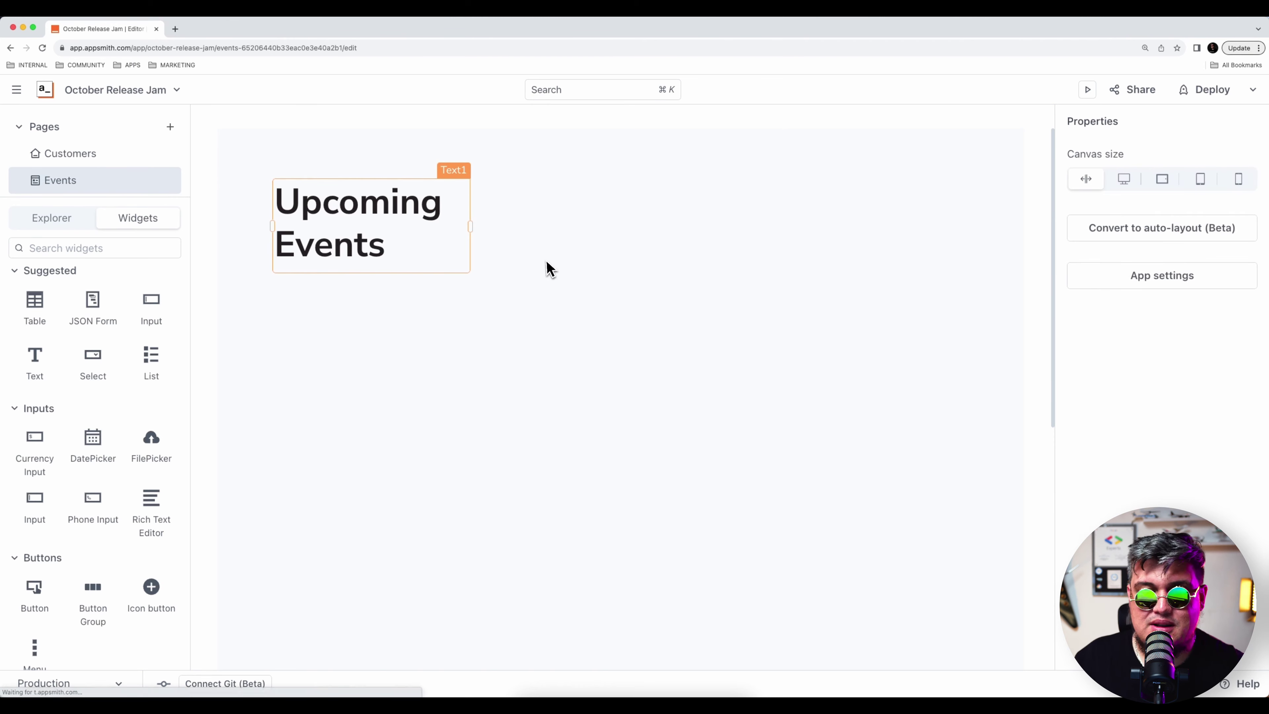
pyautogui.moveTo(467, 227); pyautogui.dragTo(560, 233)
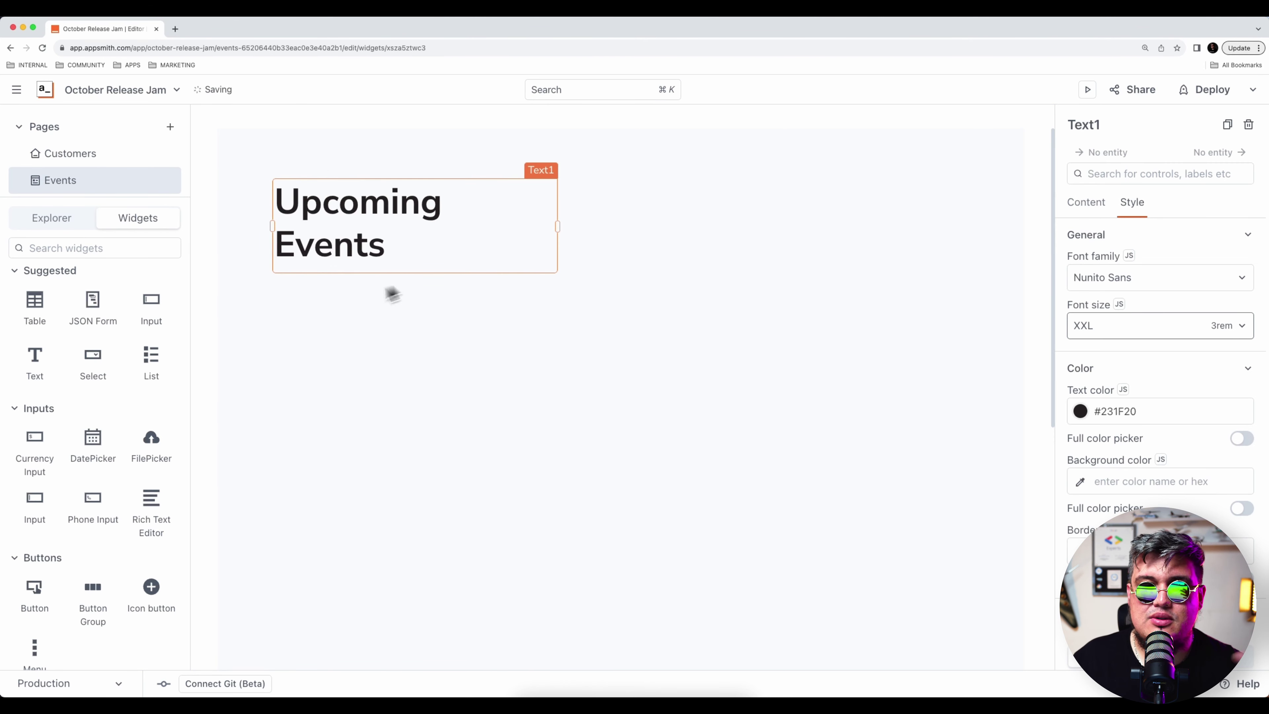
# Step: Add a List widget below the heading, adjust its height, and widen the heading so its text fits on one line
pyautogui.moveTo(151, 357); pyautogui.dragTo(567, 312)
pyautogui.moveTo(473, 510); pyautogui.dragTo(464, 557)
pyautogui.click(524, 215)
pyautogui.moveTo(557, 226); pyautogui.dragTo(594, 252)
pyautogui.moveTo(416, 505)
pyautogui.mouseDown()
pyautogui.moveTo(411, 525)
pyautogui.moveTo(422, 524)
pyautogui.mouseUp()
pyautogui.click(625, 462)
pyautogui.click(499, 511)
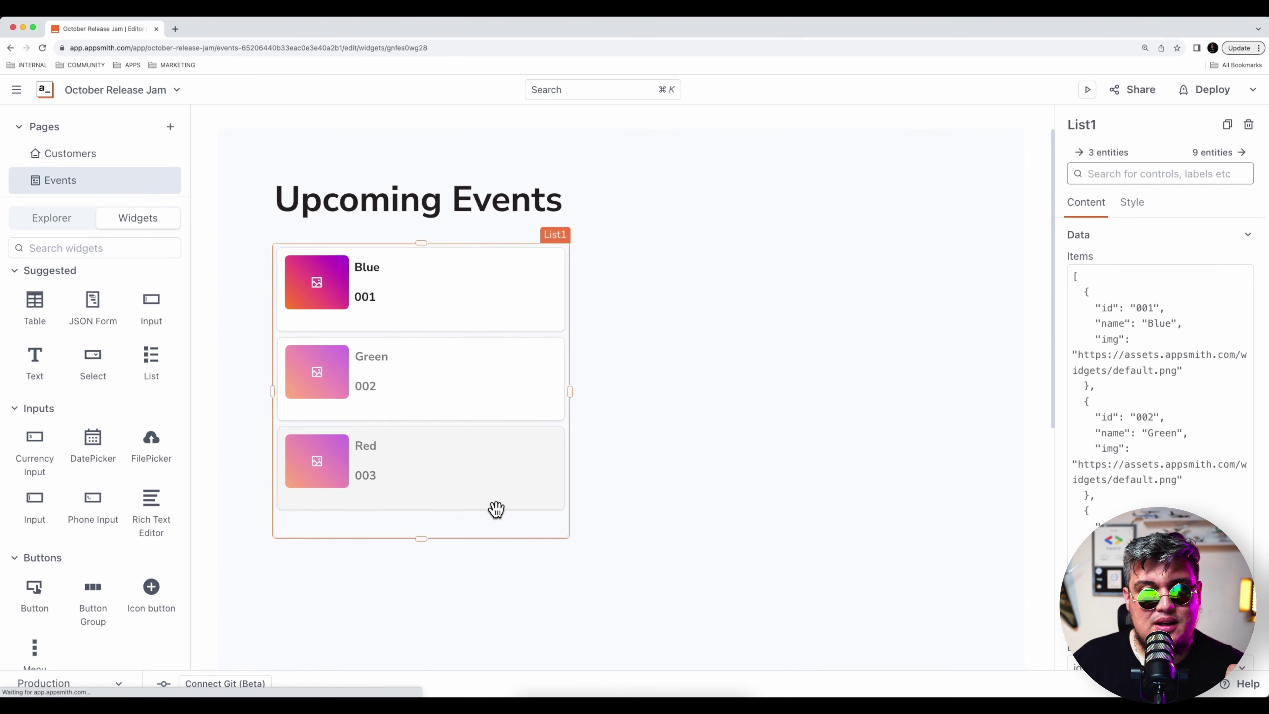
# Step: Clear the sample data from the list's items and widen the property pane
pyautogui.click(1152, 302)
pyautogui.press('super+a')
pyautogui.press('BackSpace')
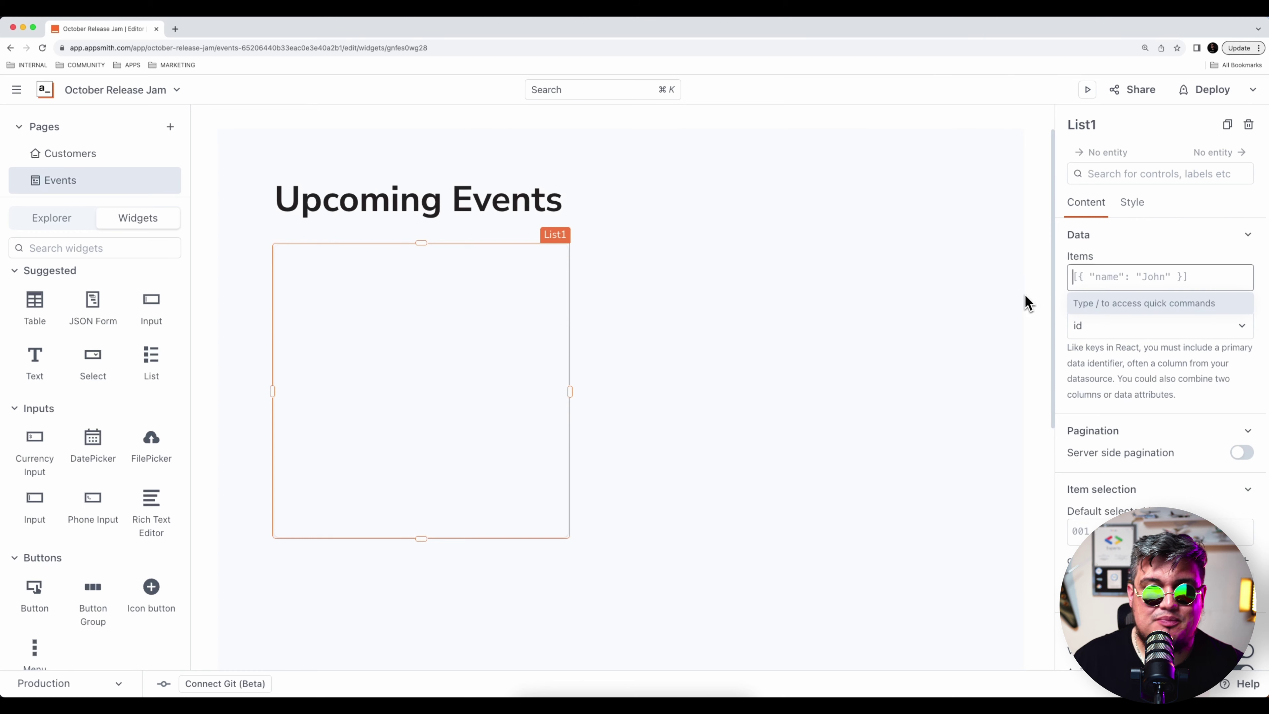
pyautogui.moveTo(1054, 295); pyautogui.dragTo(985, 290)
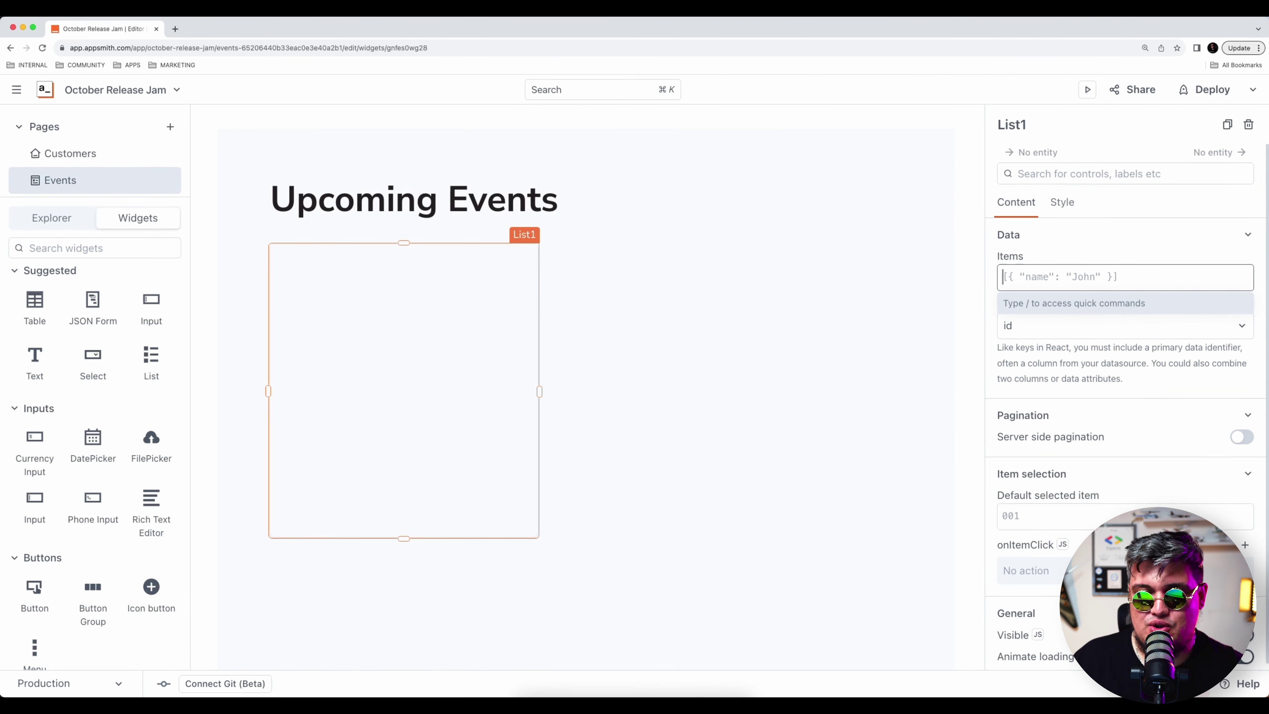
# Step: Bind the list's items using Appsmith AI with the prompt "display the events from the getEvents query" and accept the generated expression
pyautogui.write('/ai')
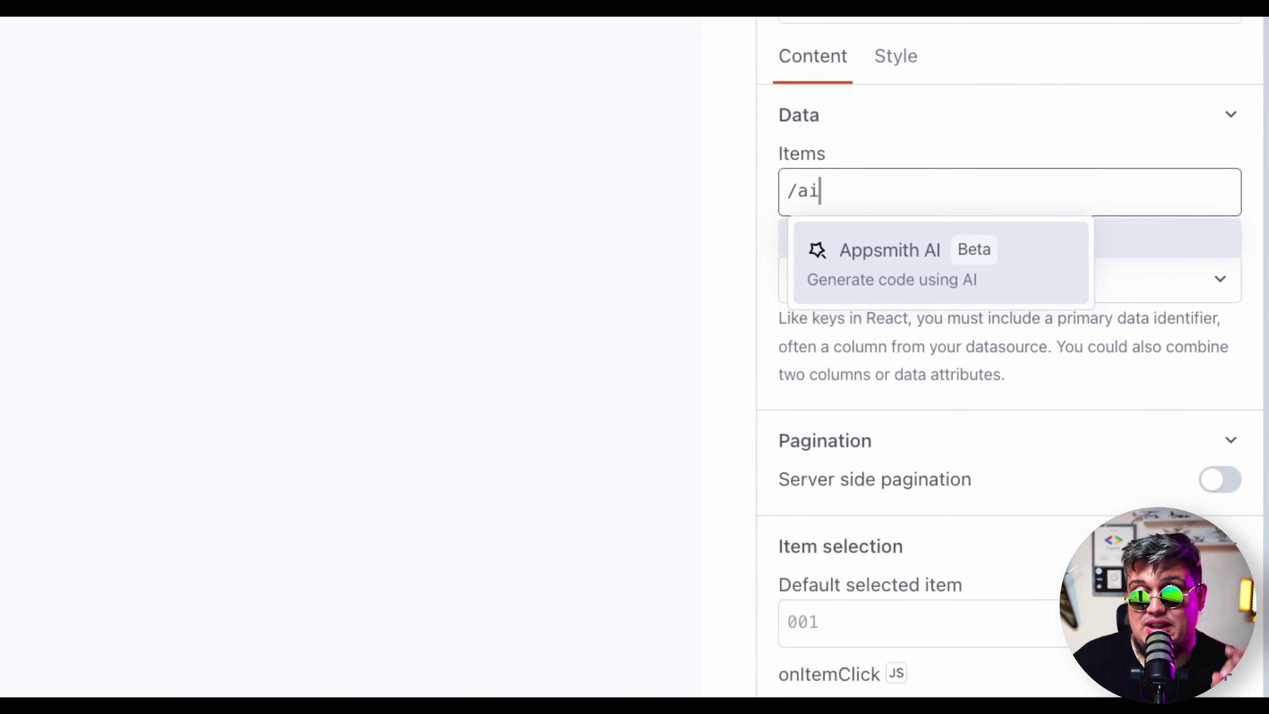
pyautogui.click(957, 289)
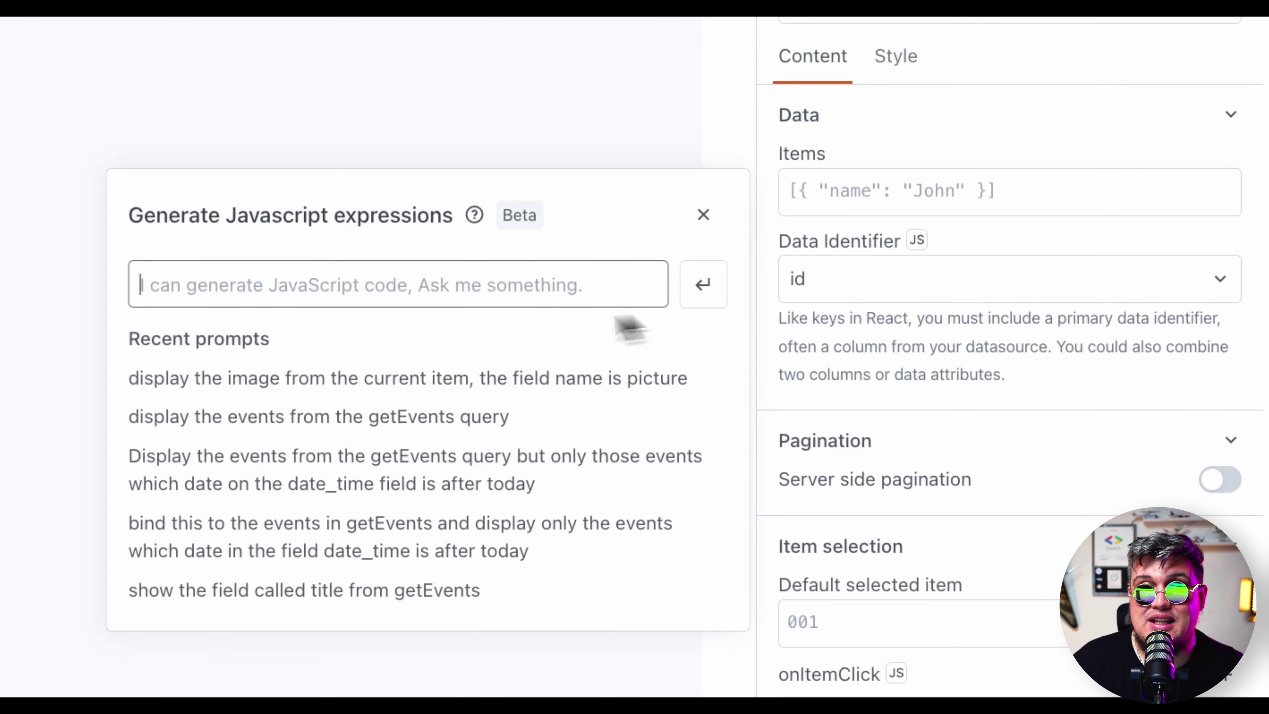
pyautogui.write('display the event')
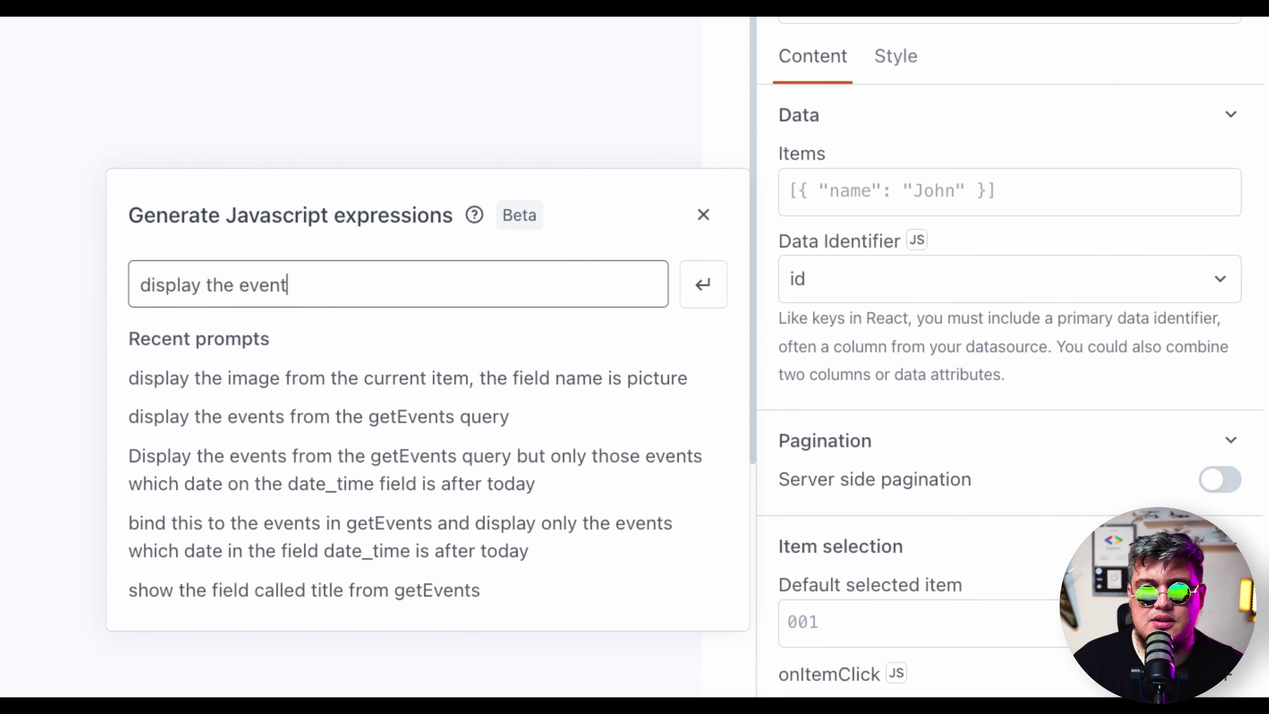
pyautogui.write('s from the get')
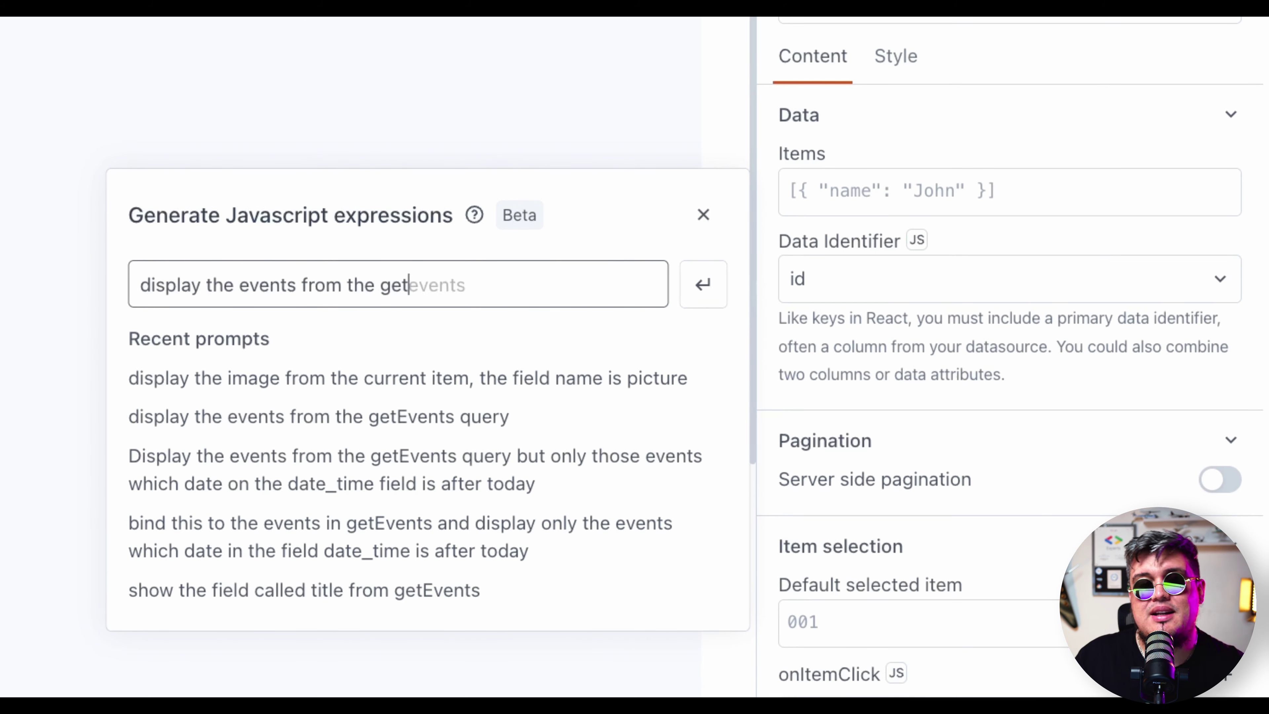
pyautogui.write('Events ')
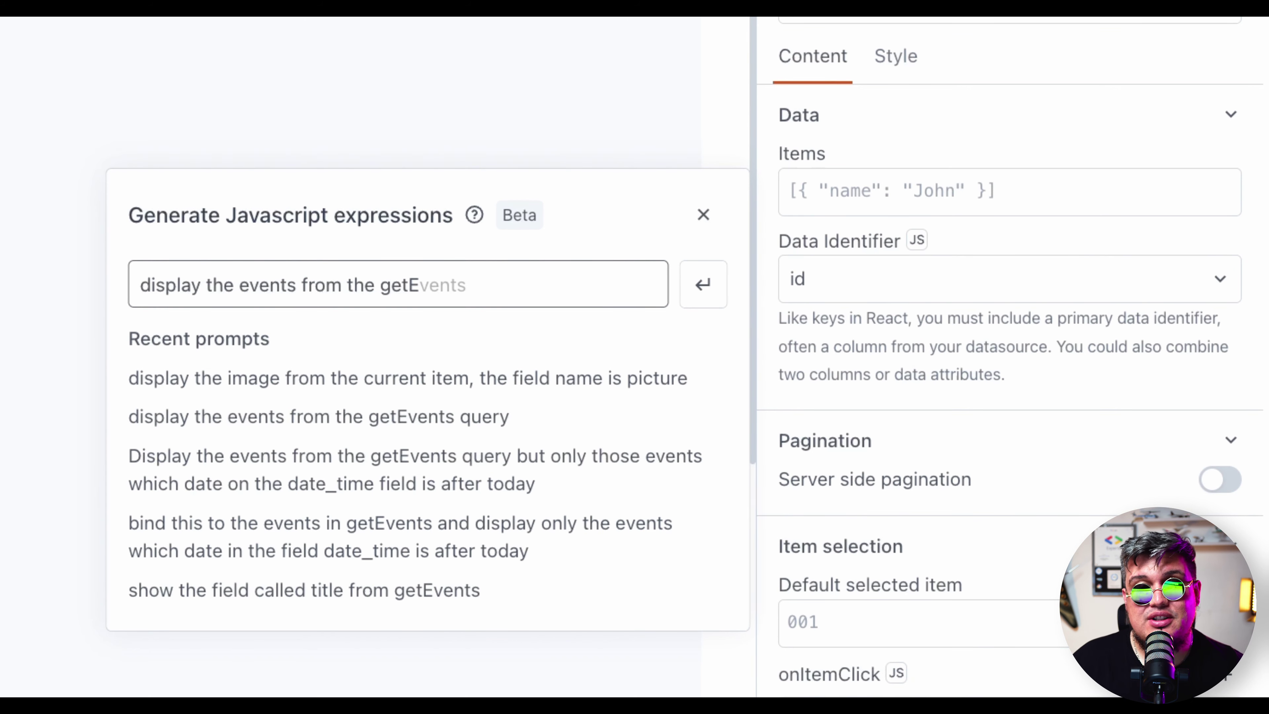
pyautogui.write('query')
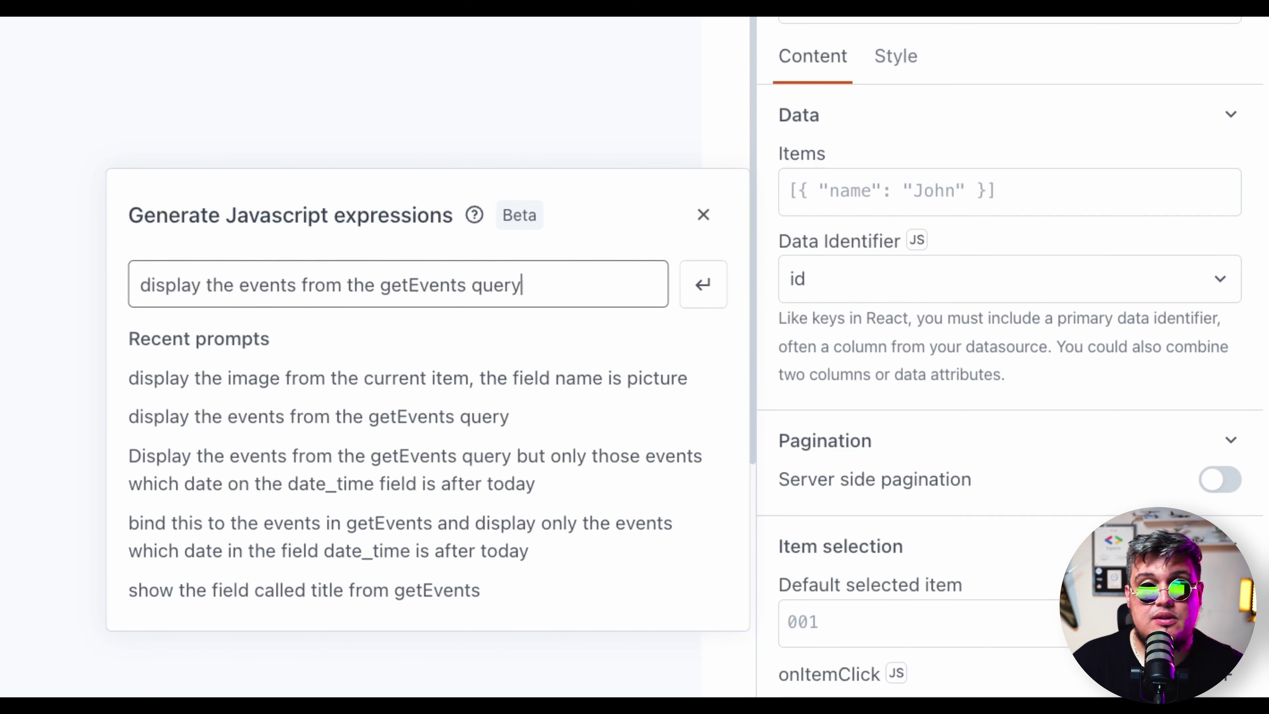
pyautogui.press('Return')
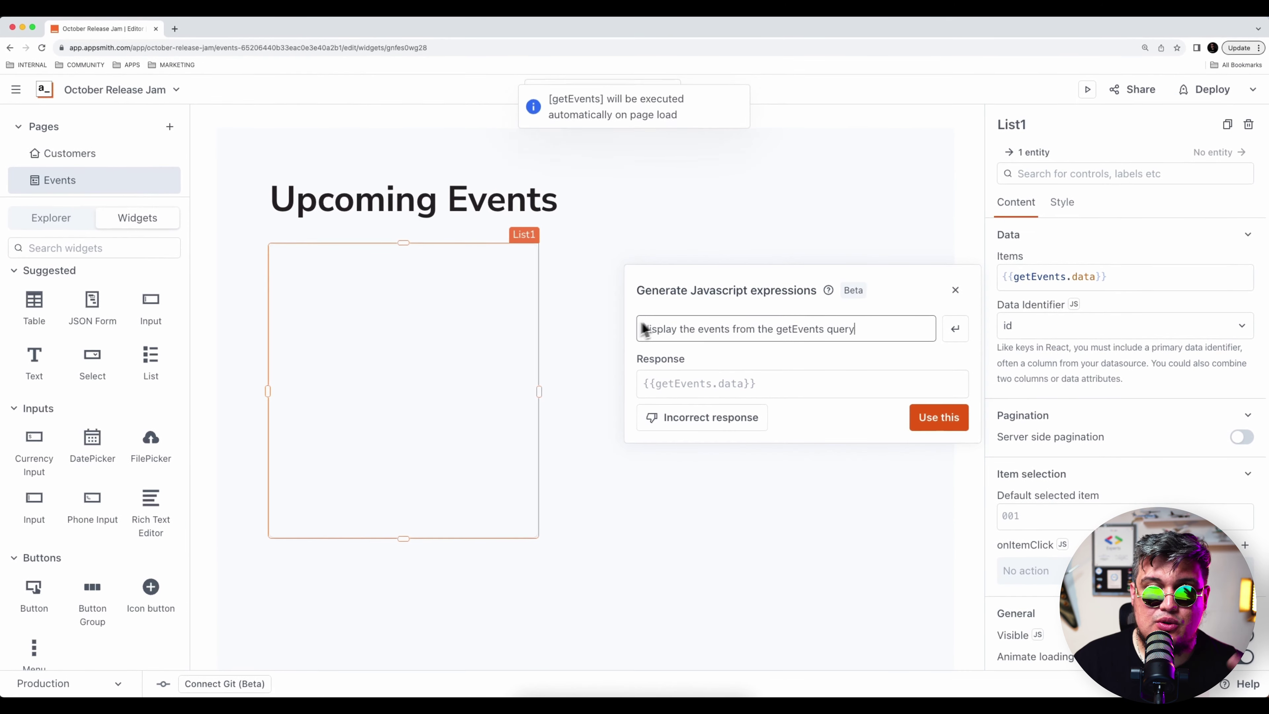
pyautogui.click(940, 428)
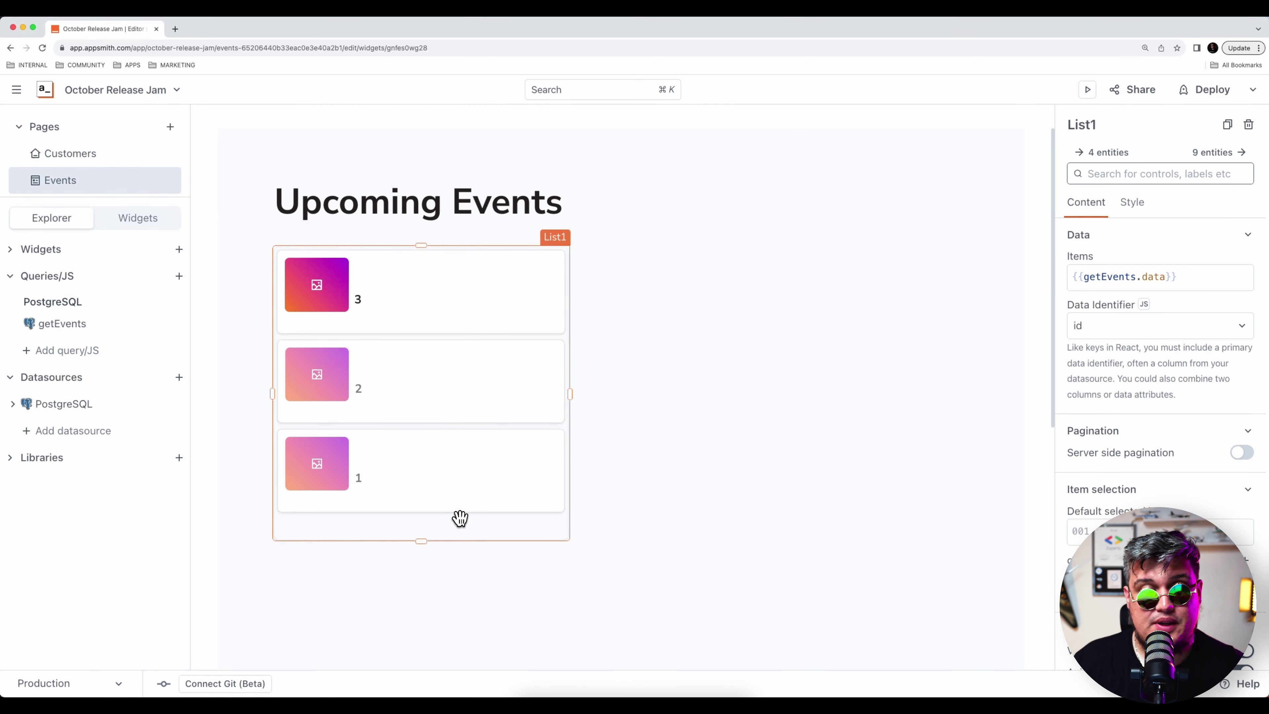
# Step: Select the first list item's image and rerun getEvents to look up the name of the column holding image URLs
pyautogui.click(344, 289)
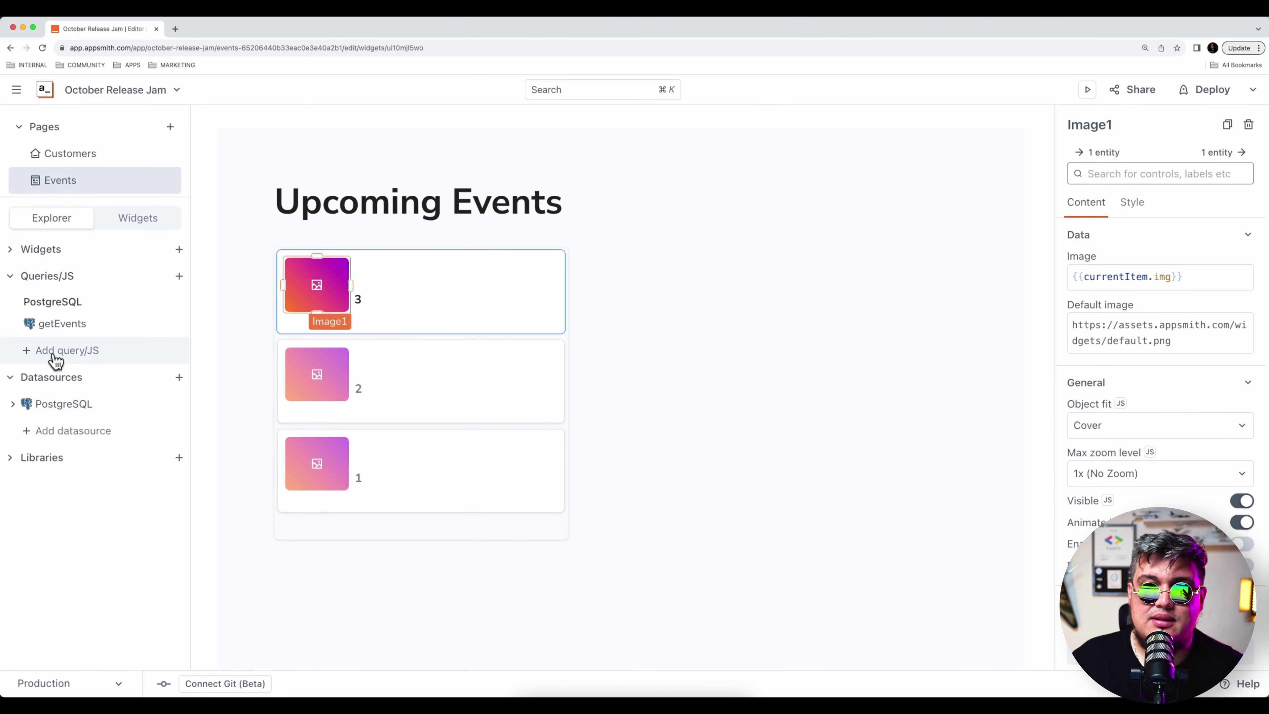
pyautogui.click(62, 324)
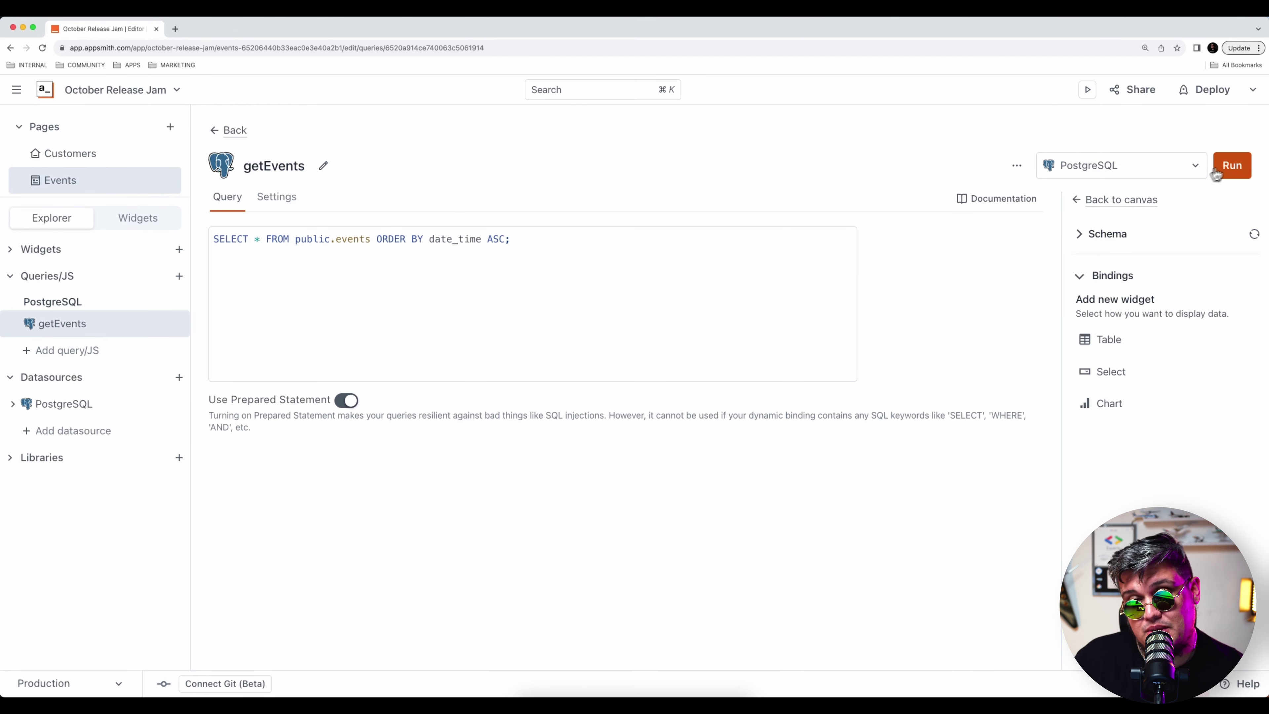
pyautogui.click(1224, 167)
pyautogui.hscroll(6, 824, 570)
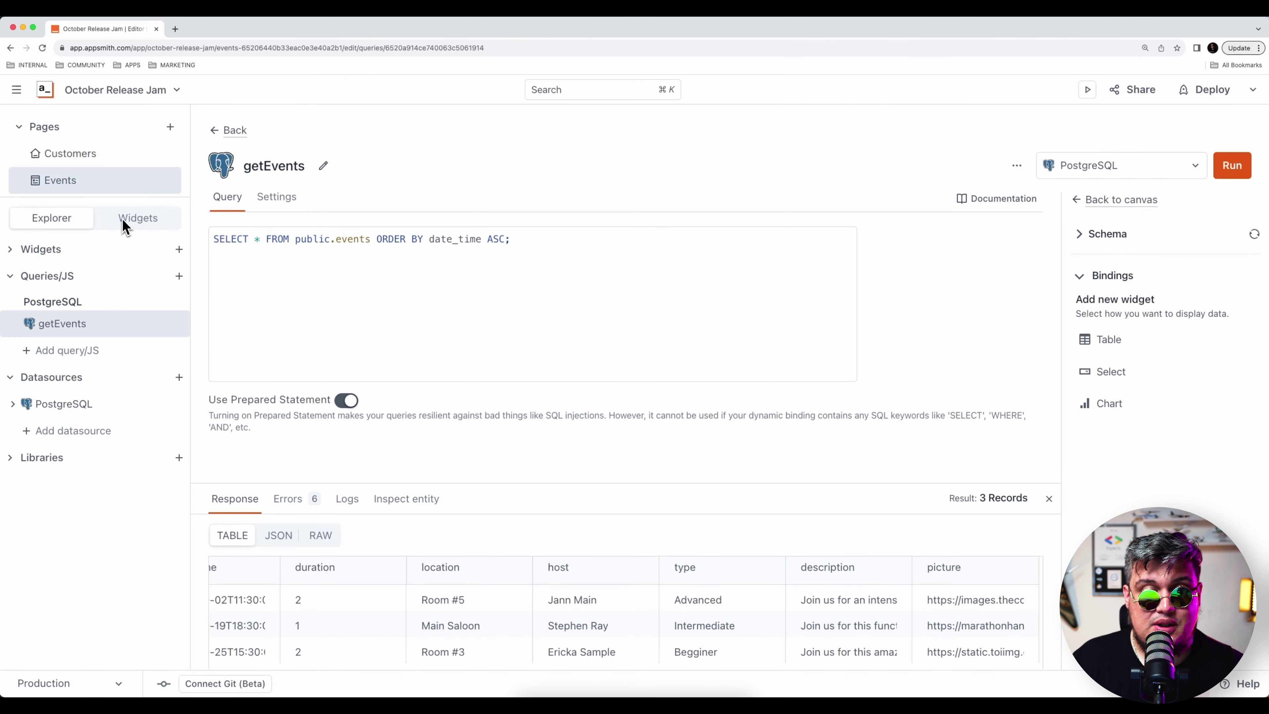
# Step: Return to the Events page and bind the first list item's image to {{currentItem.picture}}
pyautogui.click(62, 180)
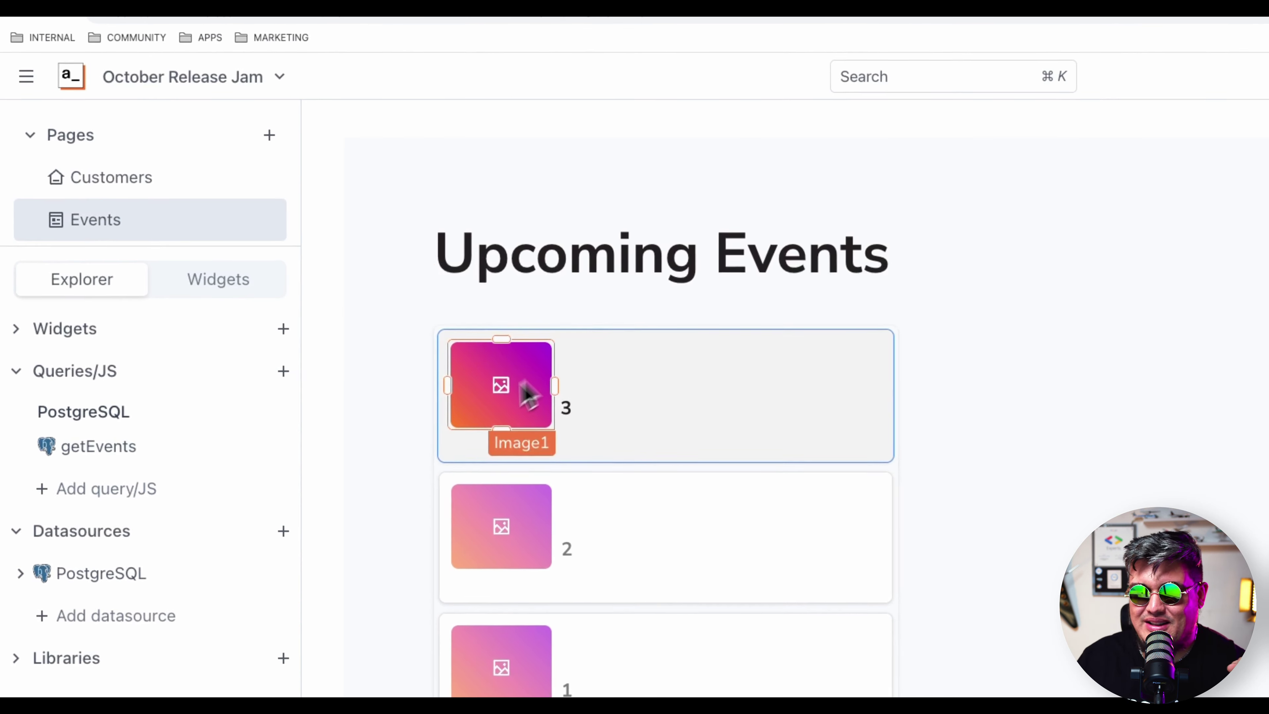
pyautogui.doubleClick(1116, 338)
pyautogui.write('pic')
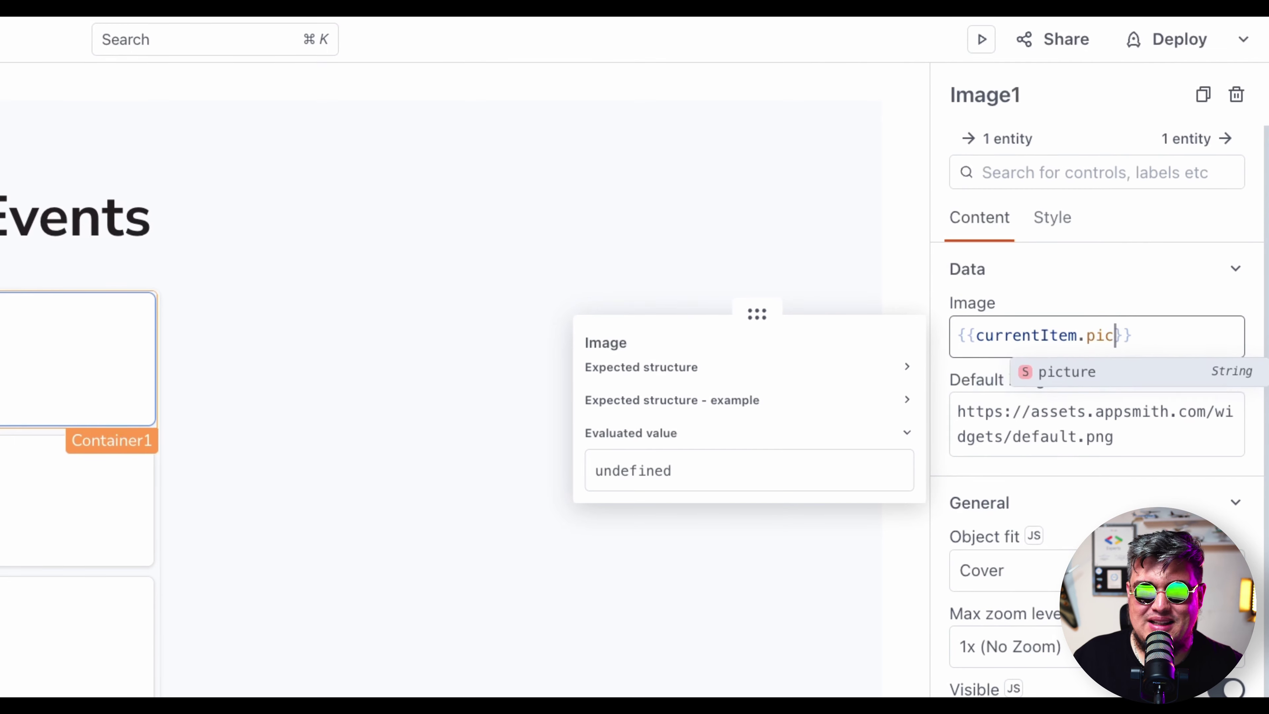
pyautogui.write('ture')
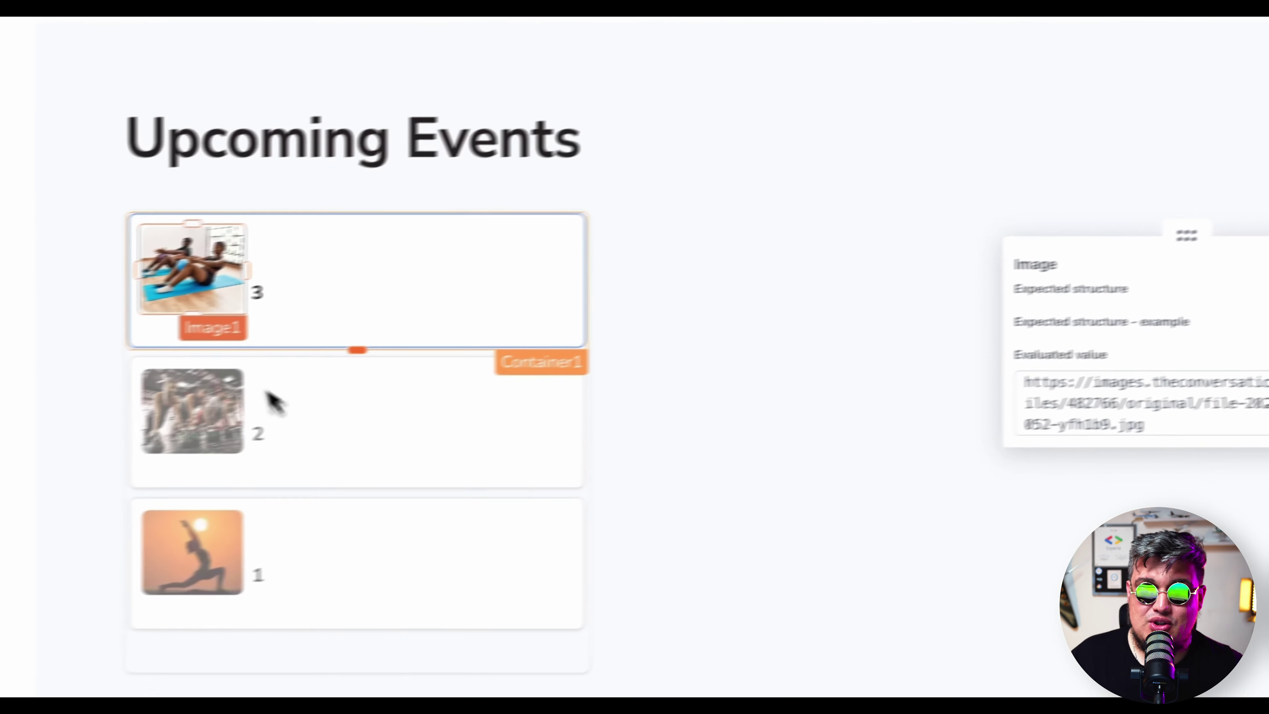
# Step: Bind the text beside the image to {{currentItem.title}}, widen it to fit on one line, and align it with the image's upper edge
pyautogui.click(257, 293)
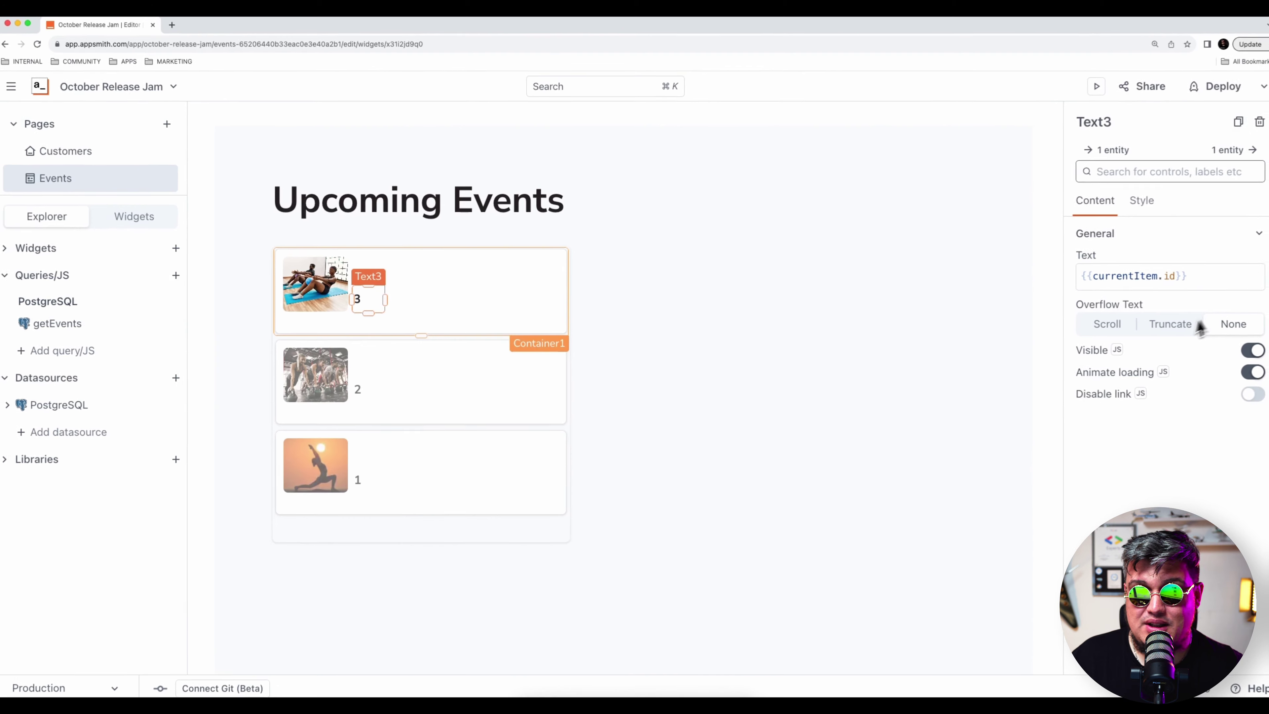
pyautogui.doubleClick(1169, 276)
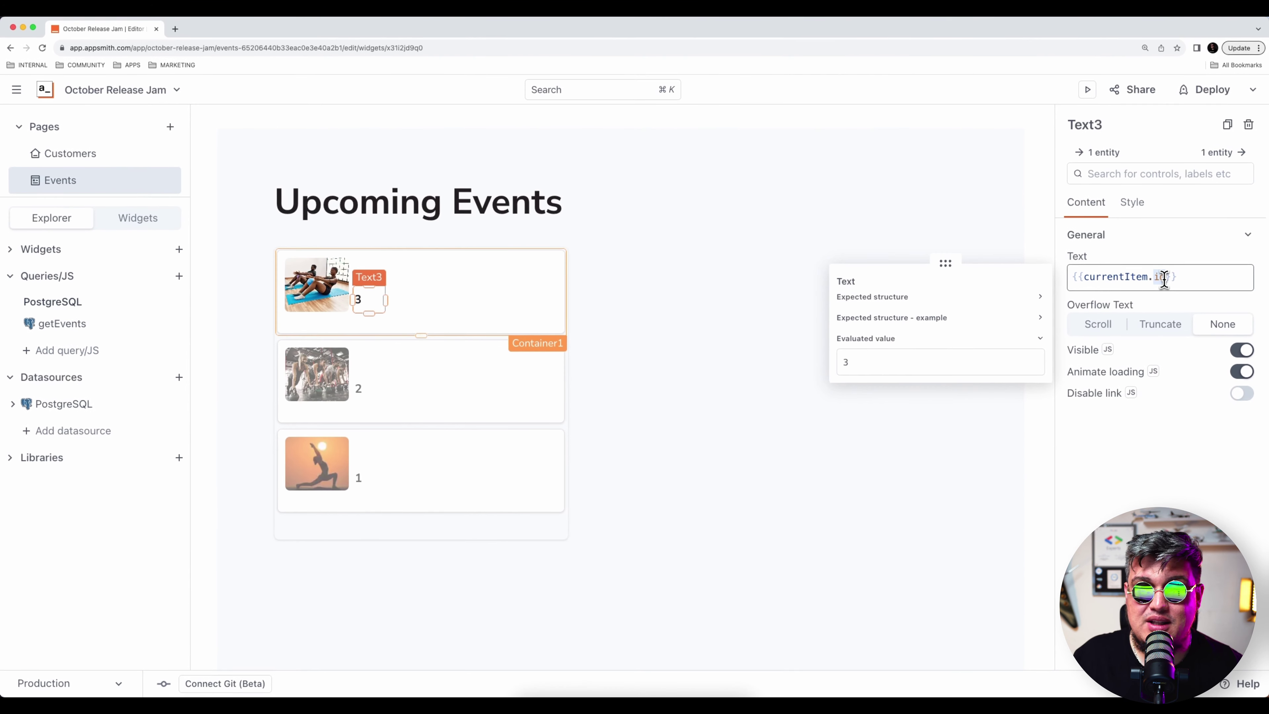
pyautogui.write('title')
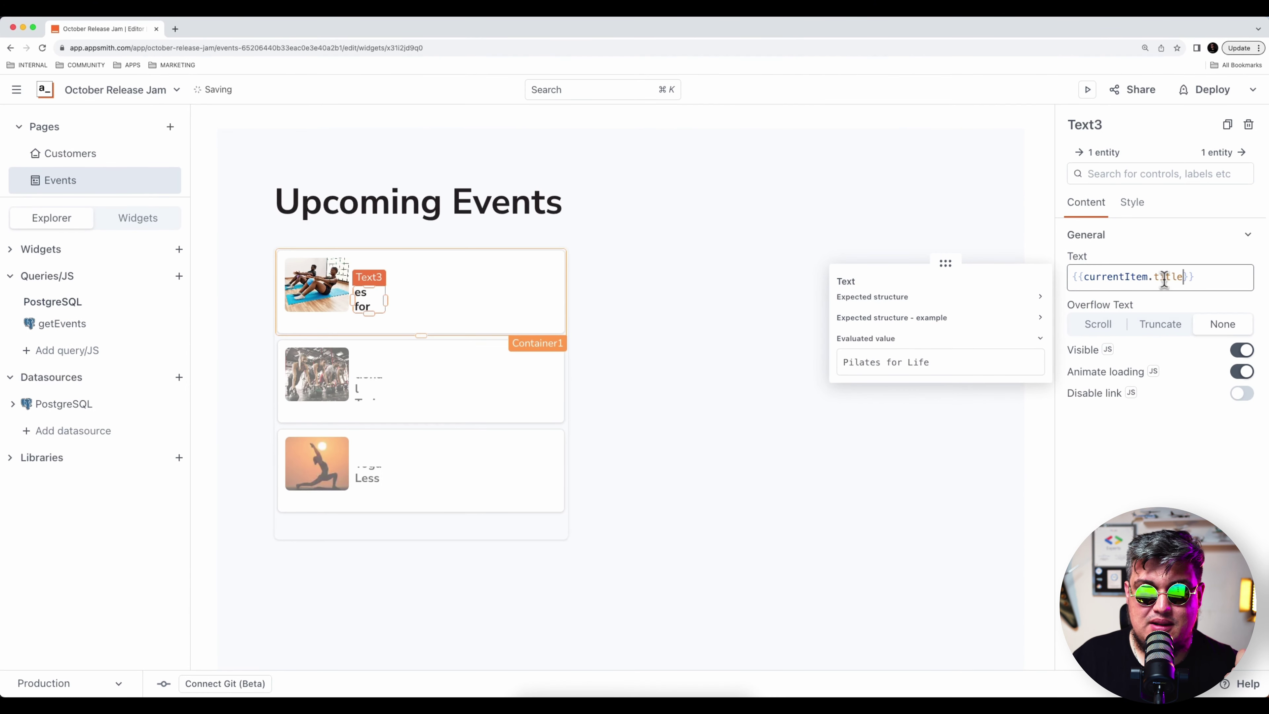
pyautogui.click(404, 303)
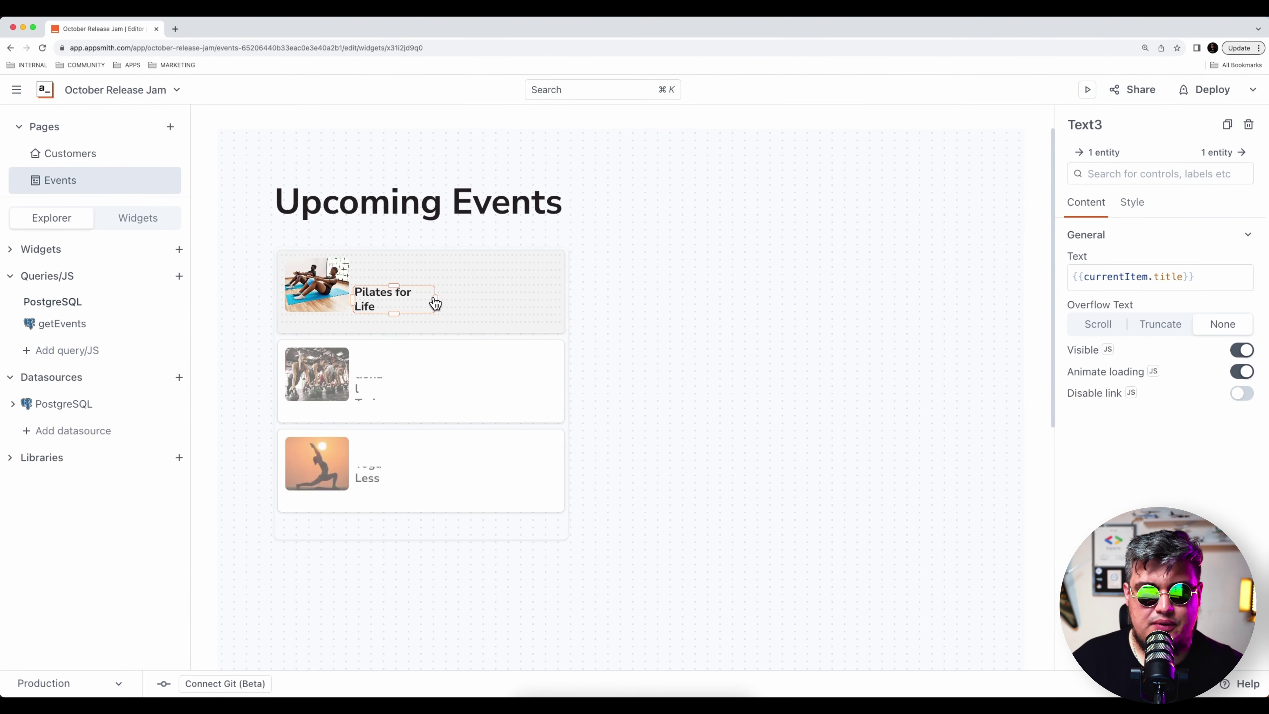
pyautogui.moveTo(434, 298); pyautogui.dragTo(487, 274)
pyautogui.click(439, 272)
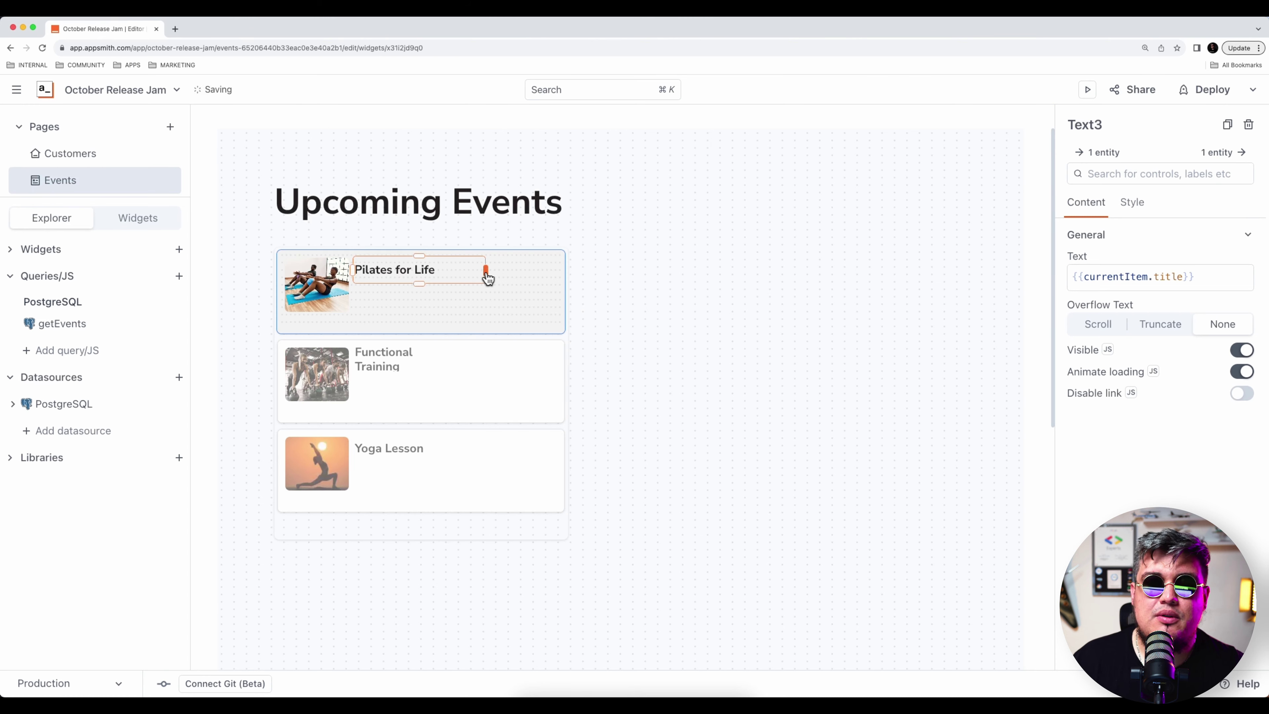
# Step: Bind the empty text widget below the event title to {{currentItem.date_time}}
pyautogui.click(405, 292)
pyautogui.click(379, 295)
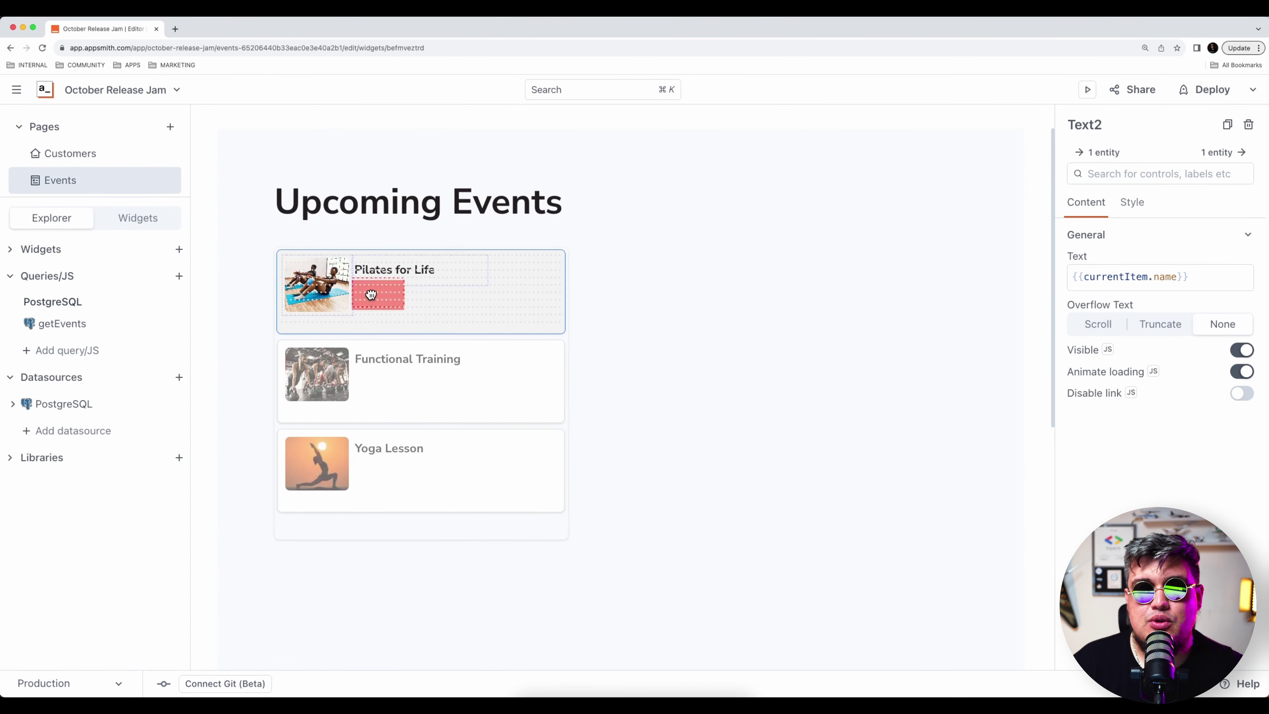
pyautogui.doubleClick(1166, 278)
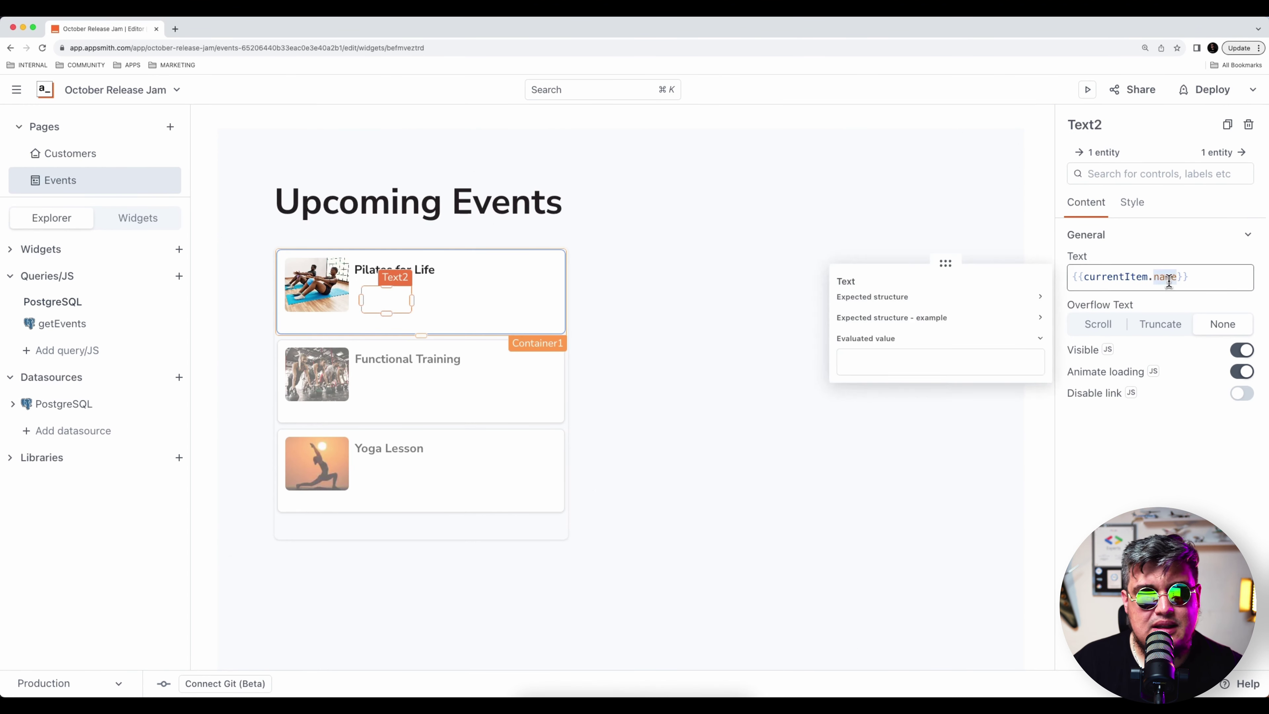
pyautogui.write('da')
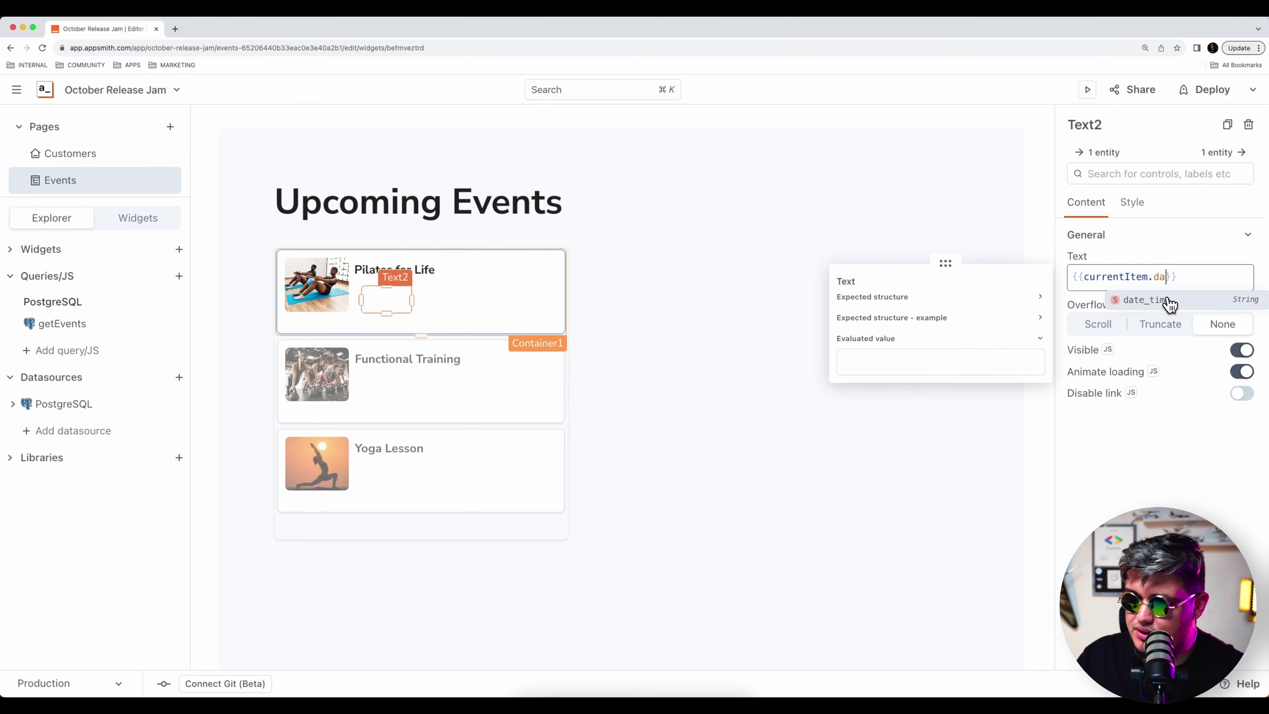
pyautogui.click(1149, 300)
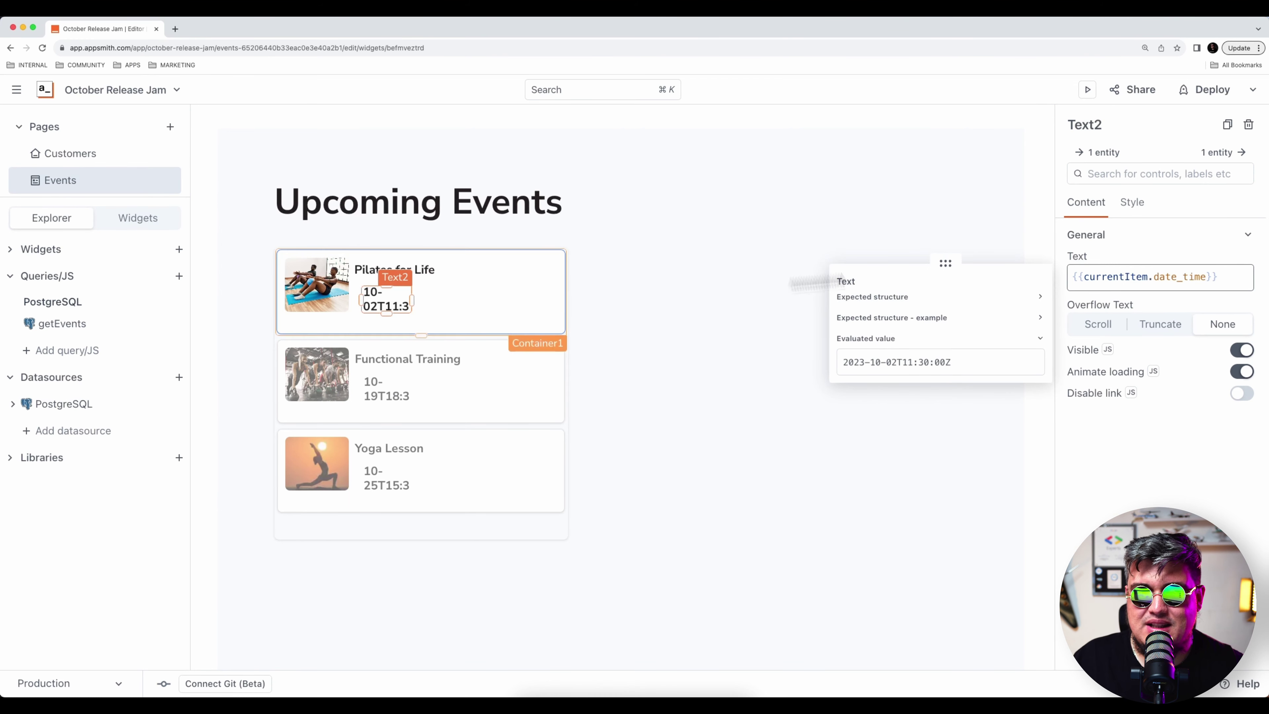
# Step: Set the date text's font size to S and widen the widget so the full value fits on one line
pyautogui.click(1132, 202)
pyautogui.click(1103, 334)
pyautogui.click(1104, 360)
pyautogui.moveTo(410, 300)
pyautogui.mouseDown()
pyautogui.moveTo(484, 300)
pyautogui.moveTo(411, 299)
pyautogui.mouseUp()
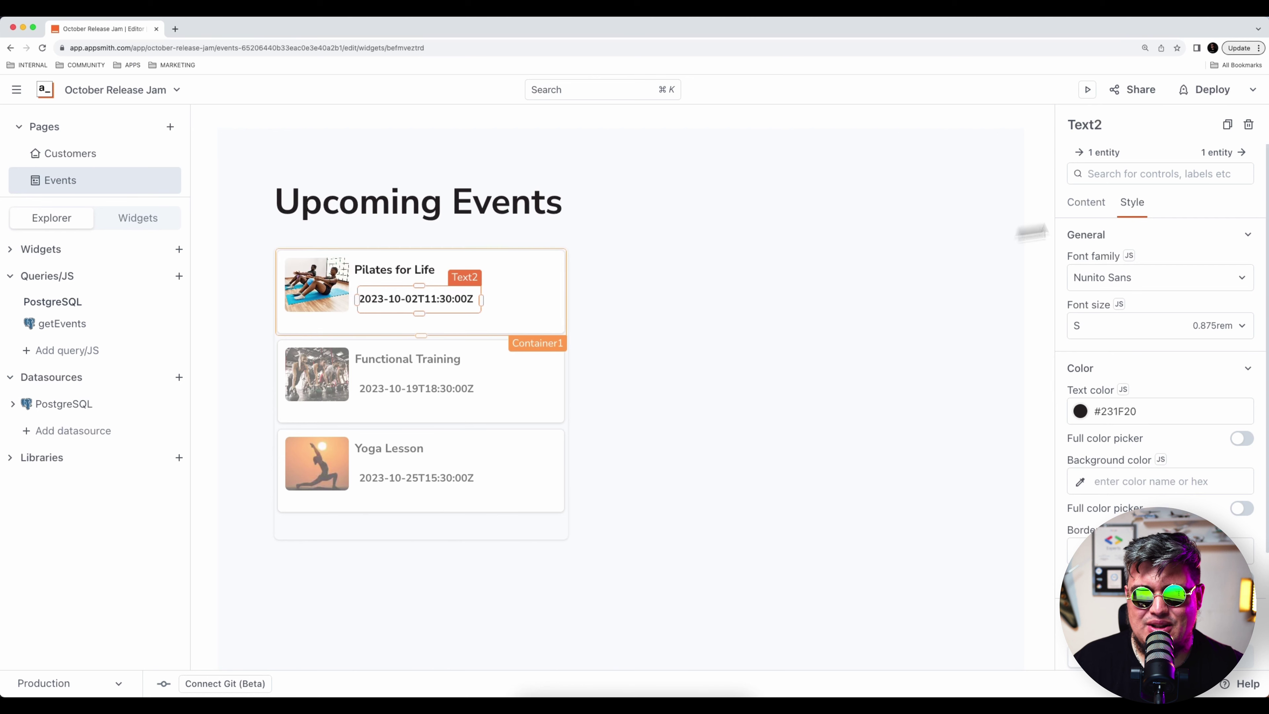
# Step: Copy the date text's binding expression and clear its text property
pyautogui.click(1109, 209)
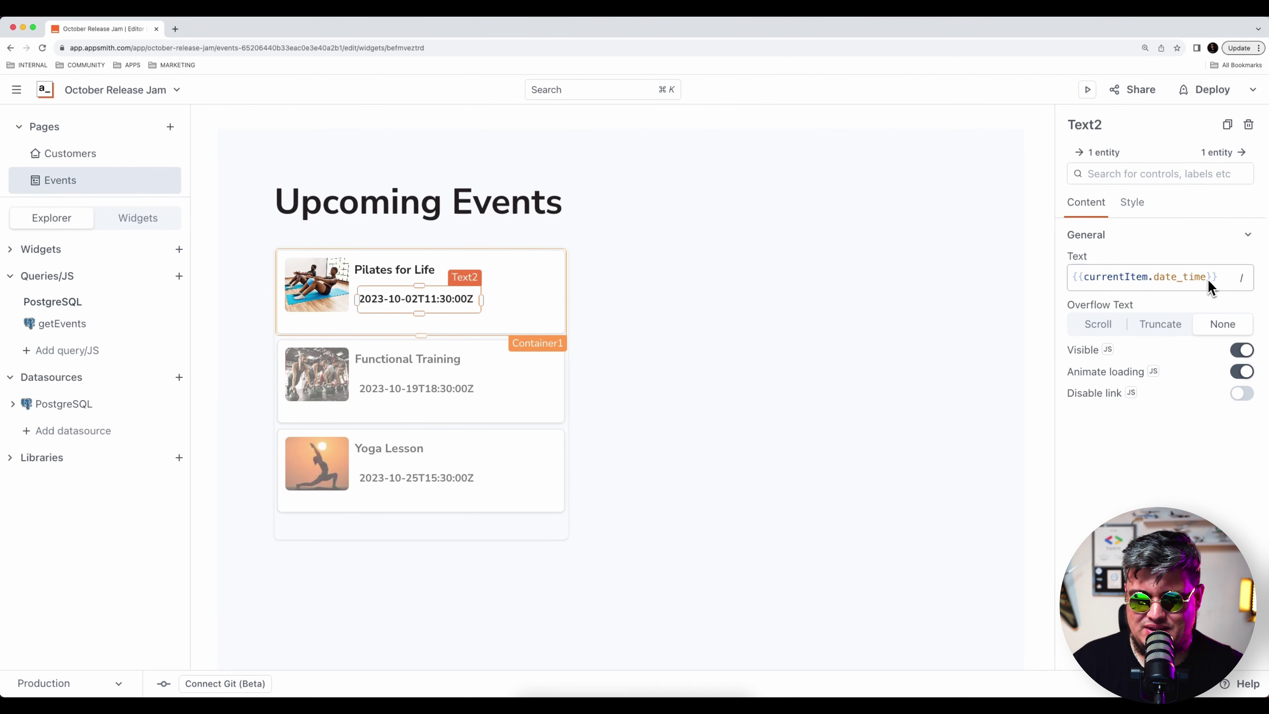
pyautogui.moveTo(1219, 278); pyautogui.dragTo(1073, 276)
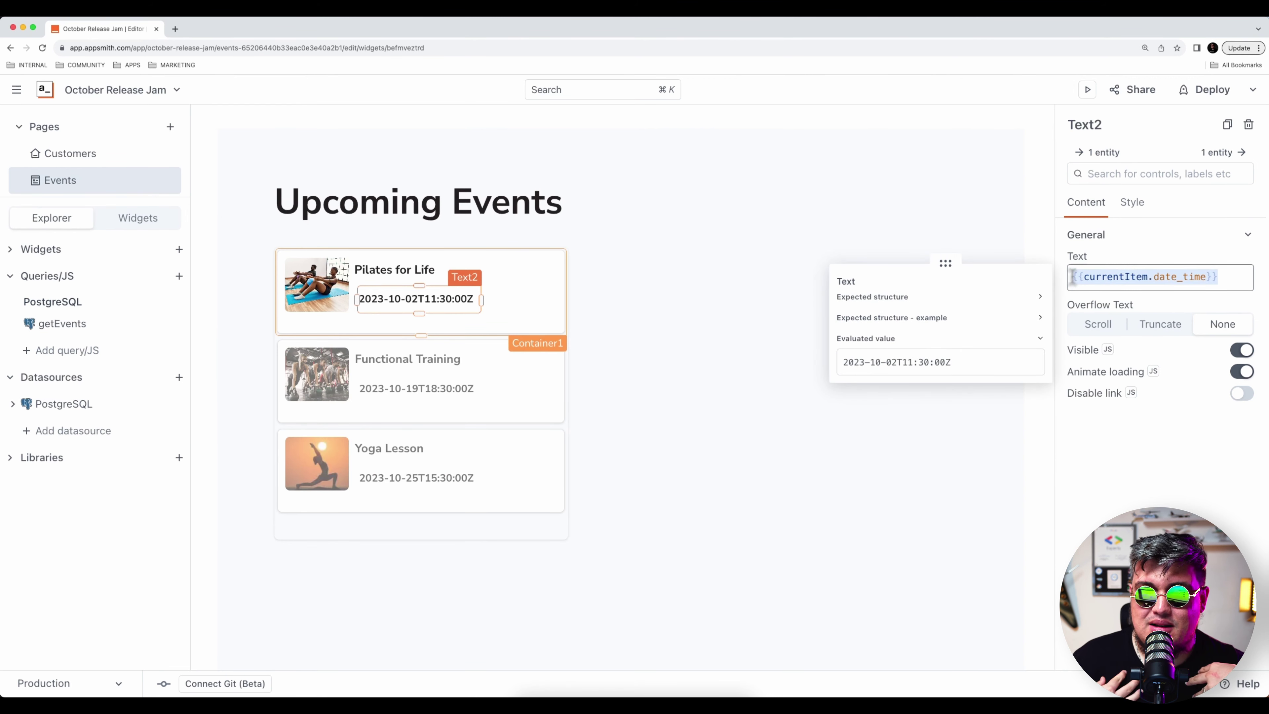
pyautogui.click(1149, 277)
pyautogui.press('super+a')
pyautogui.press('super+c')
pyautogui.press('BackSpace')
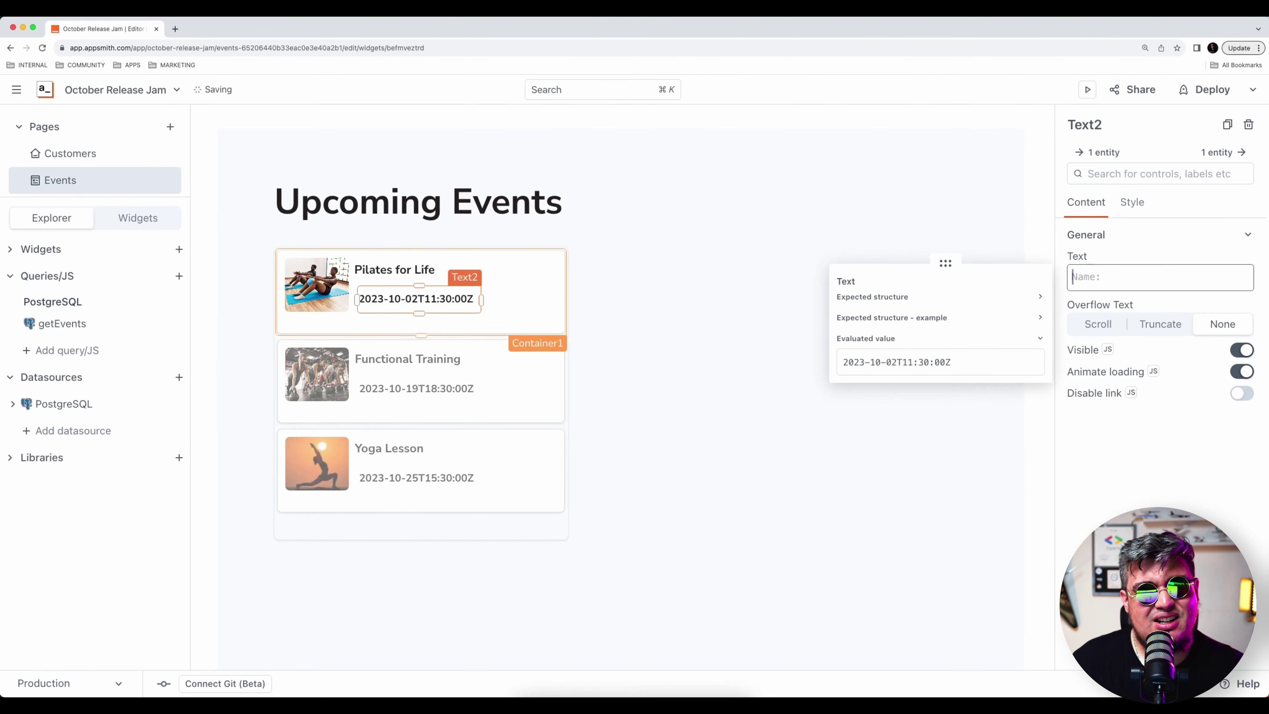
# Step: Generate the date text with Appsmith AI using "can you format this bind {{currentItem.date_time}} as a date readable field" and accept the expression
pyautogui.write('/a')
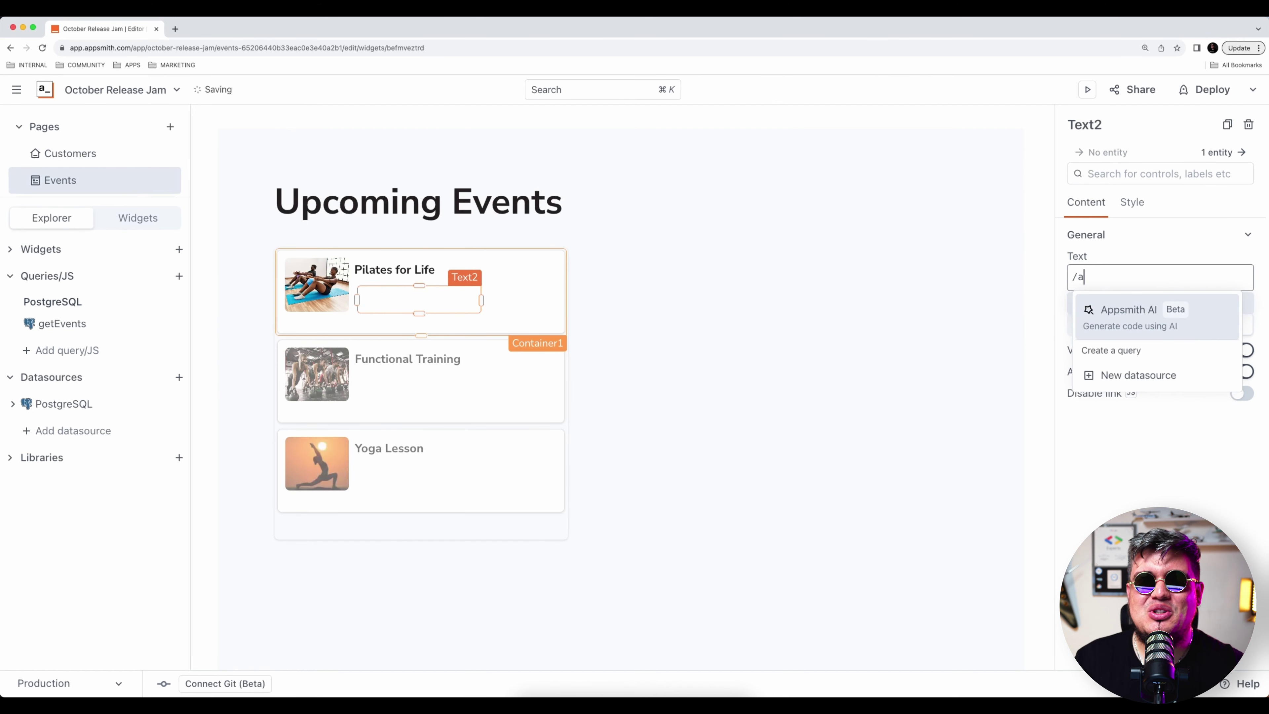
pyautogui.press('Return')
pyautogui.write('can you format this bind')
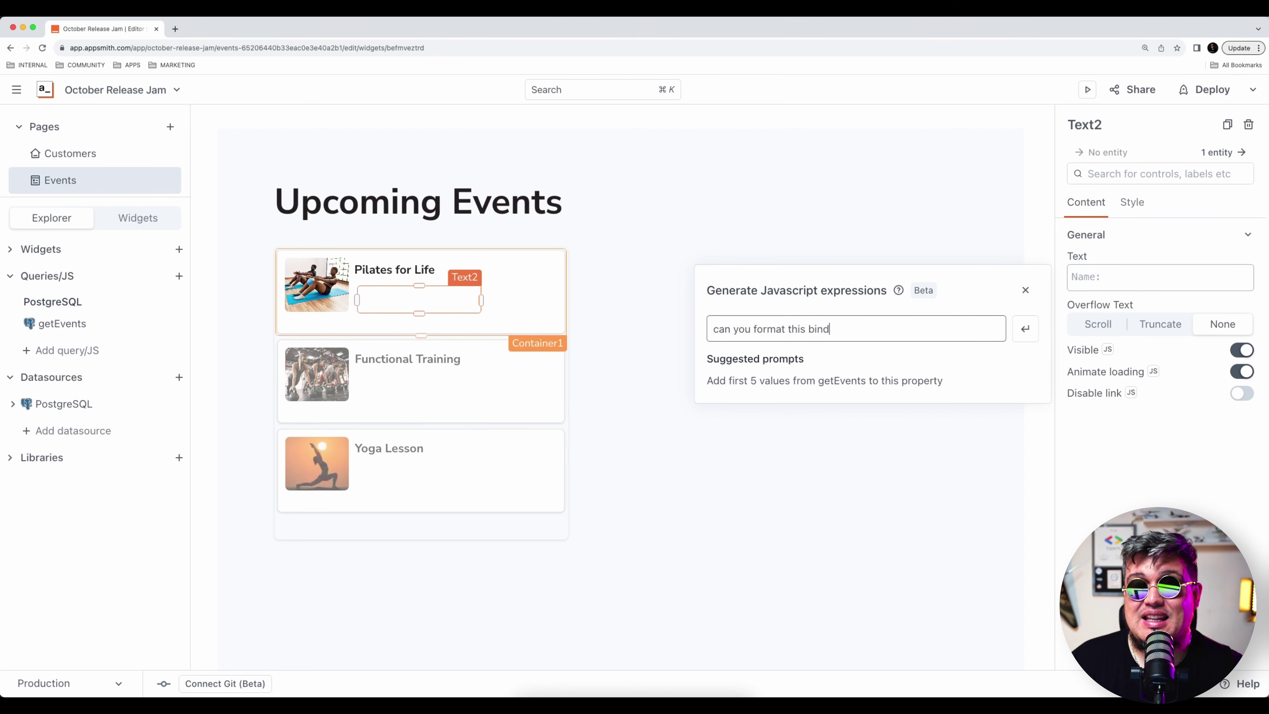
pyautogui.press('super+v')
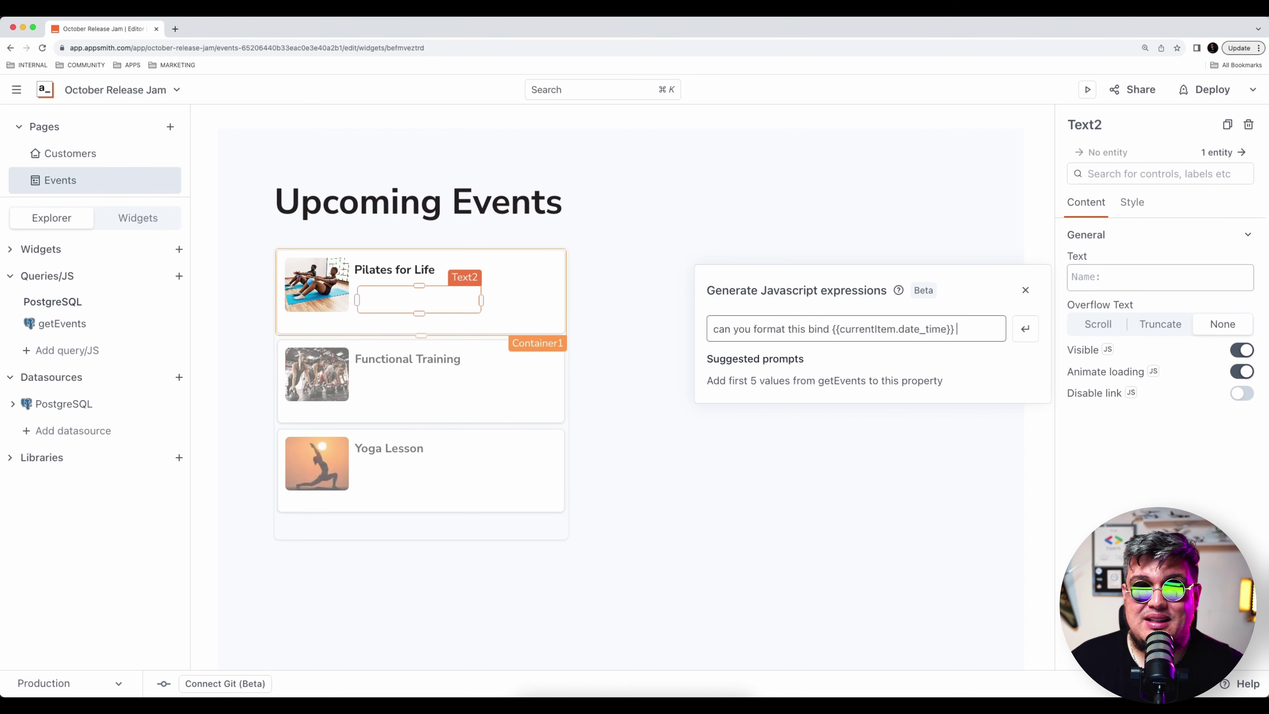
pyautogui.write('as a da')
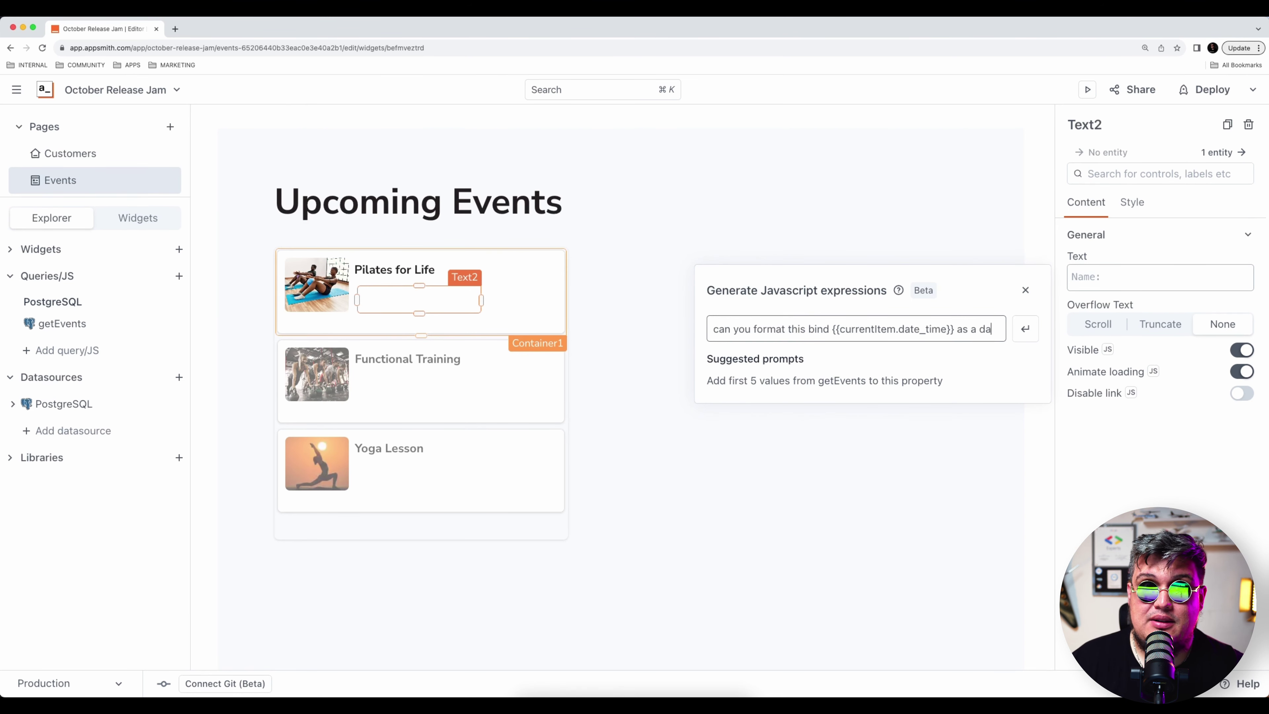
pyautogui.write('te readable field')
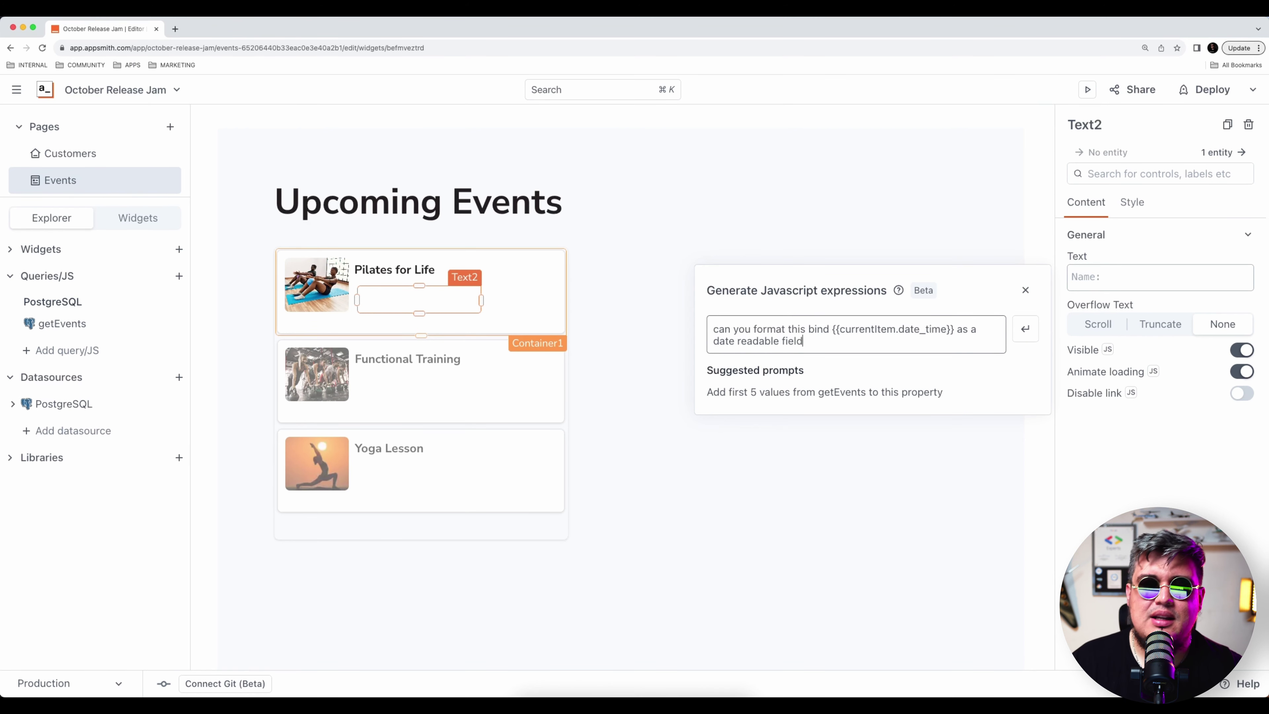
pyautogui.press('Return')
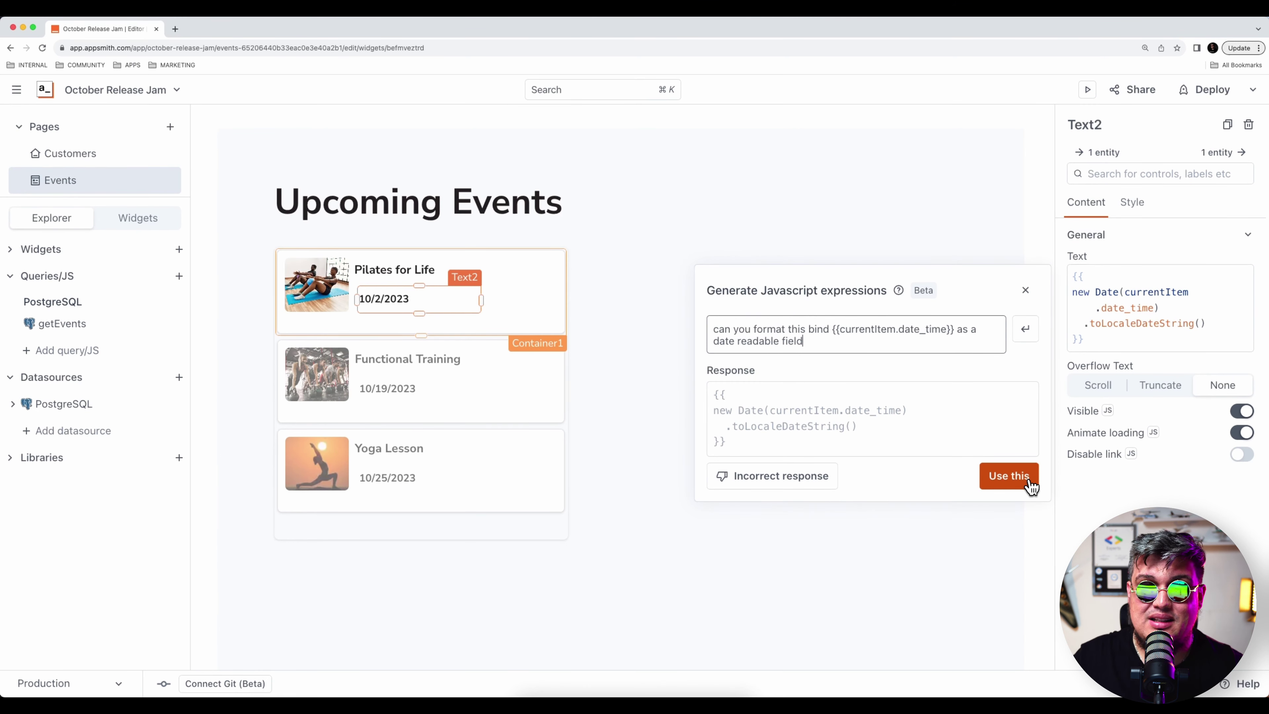
pyautogui.click(1008, 475)
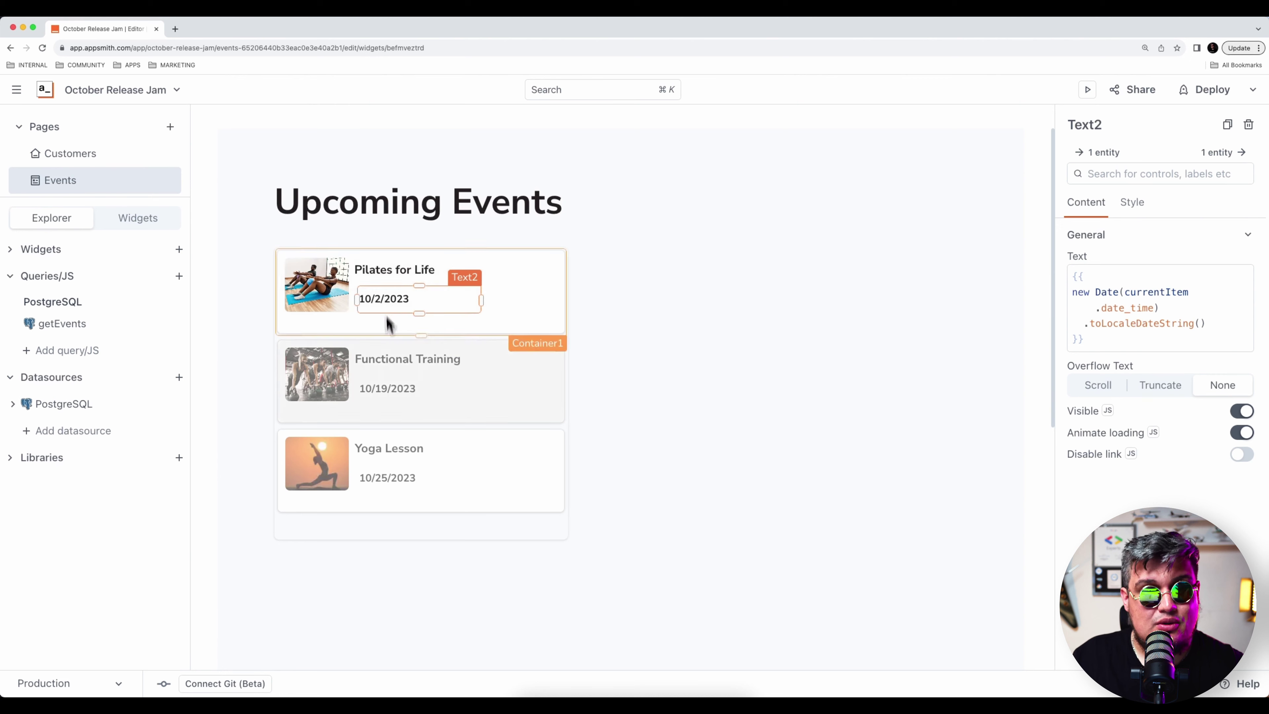
# Step: Increase the list item container's height for more content, and lengthen the list so all three events fit without pagination
pyautogui.moveTo(398, 293); pyautogui.dragTo(392, 288)
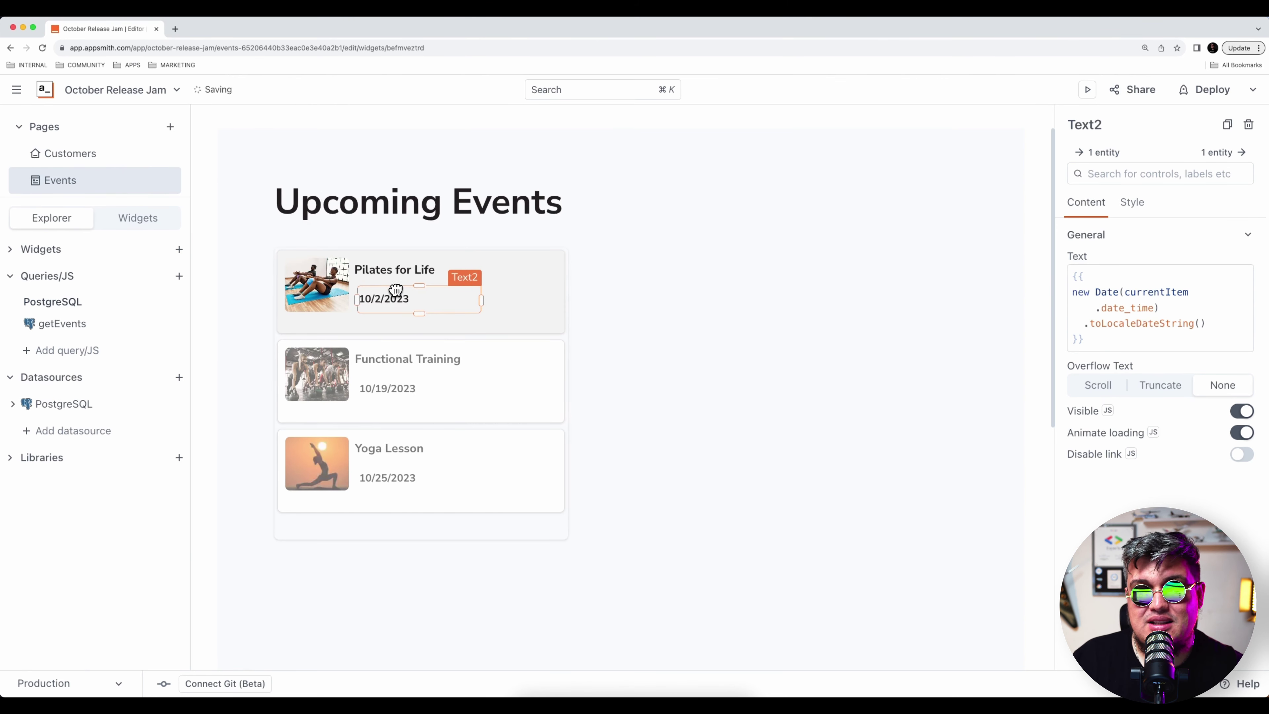
pyautogui.click(335, 327)
pyautogui.moveTo(421, 336); pyautogui.dragTo(420, 359)
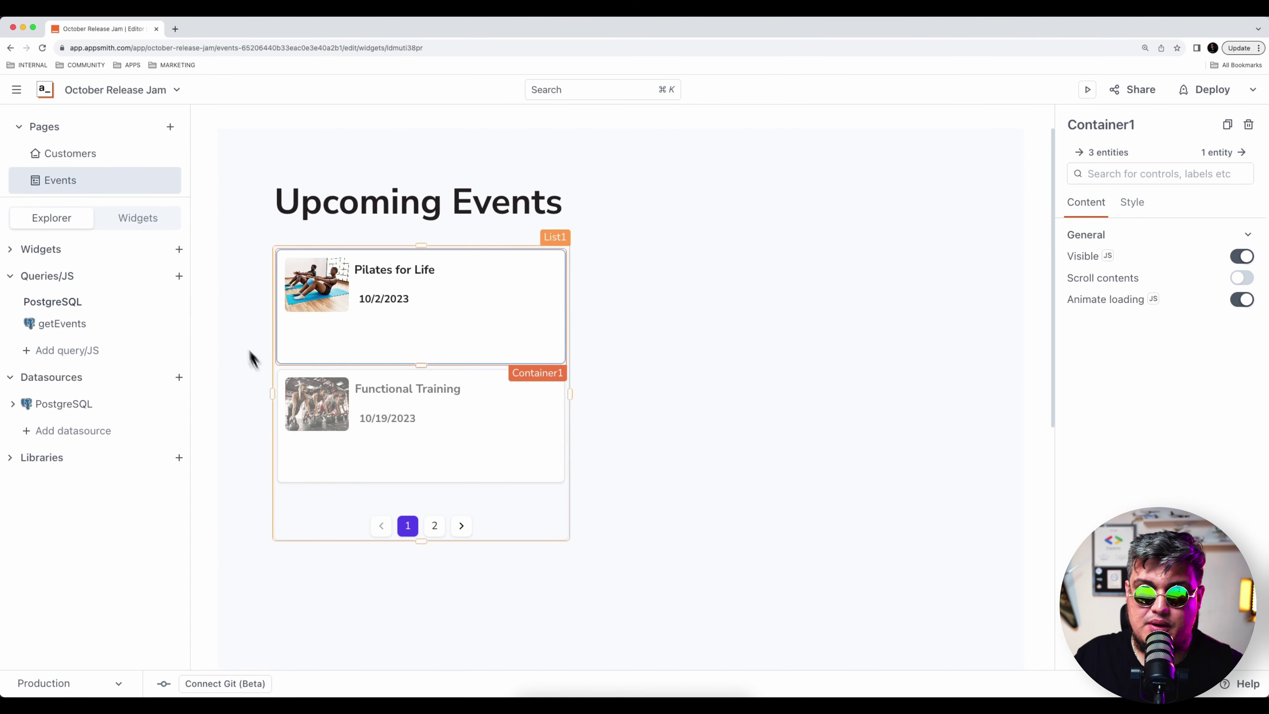
pyautogui.moveTo(415, 542); pyautogui.dragTo(416, 620)
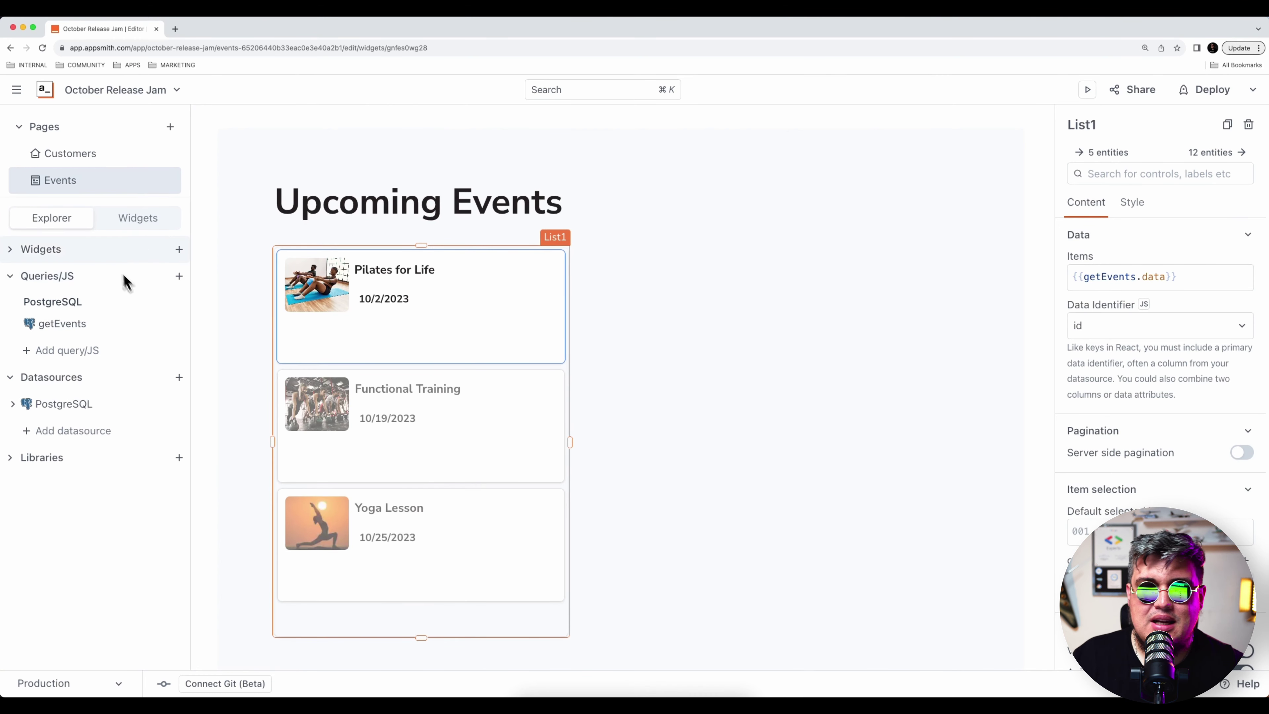
# Step: Add a wide Text widget below the image in the first list item and bind it to {{currentItem.description}}
pyautogui.click(130, 218)
pyautogui.moveTo(34, 361); pyautogui.dragTo(547, 338)
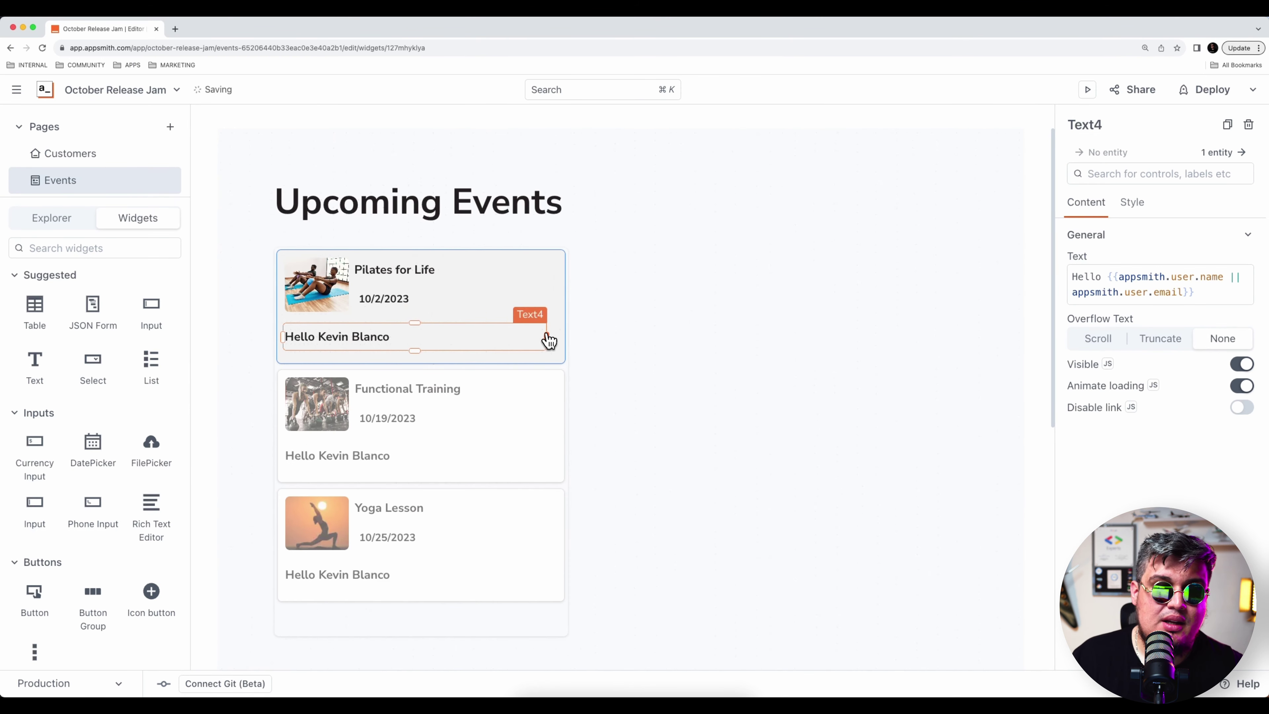
pyautogui.click(1139, 281)
pyautogui.press('super+a')
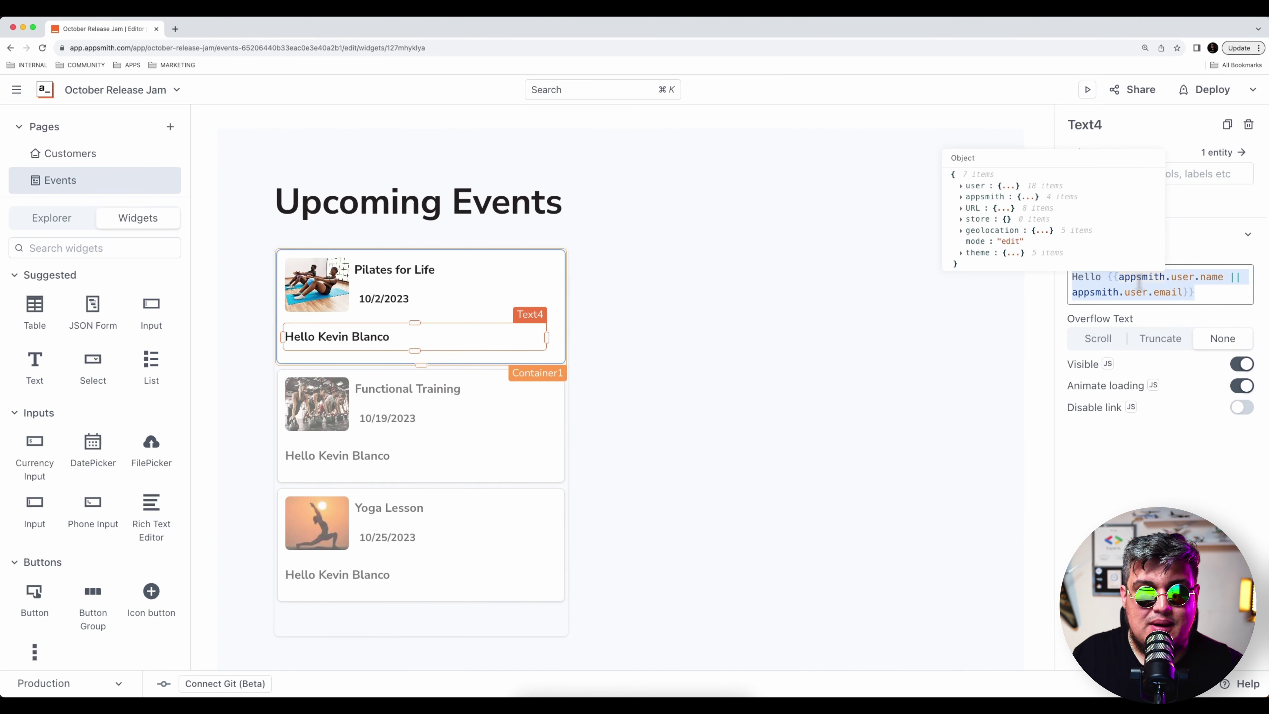
pyautogui.write('{{cur')
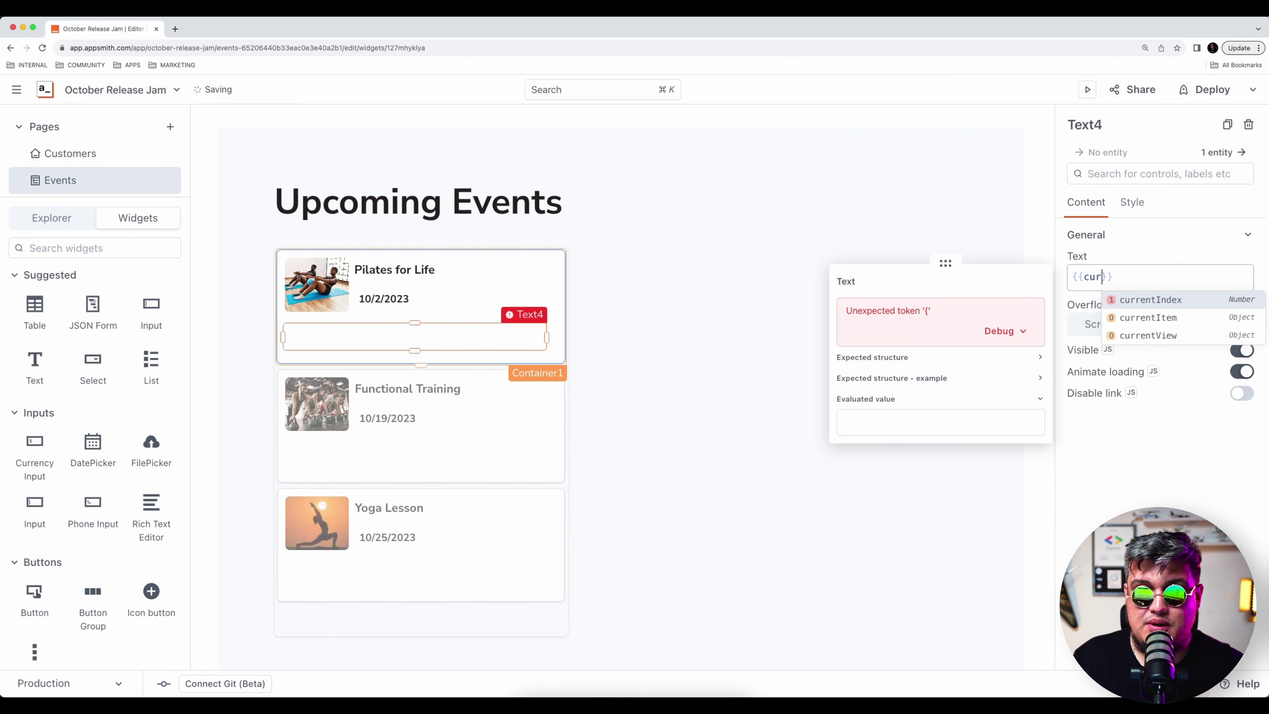
pyautogui.press('Down')
pyautogui.press('Return')
pyautogui.write('.des')
pyautogui.press('Return')
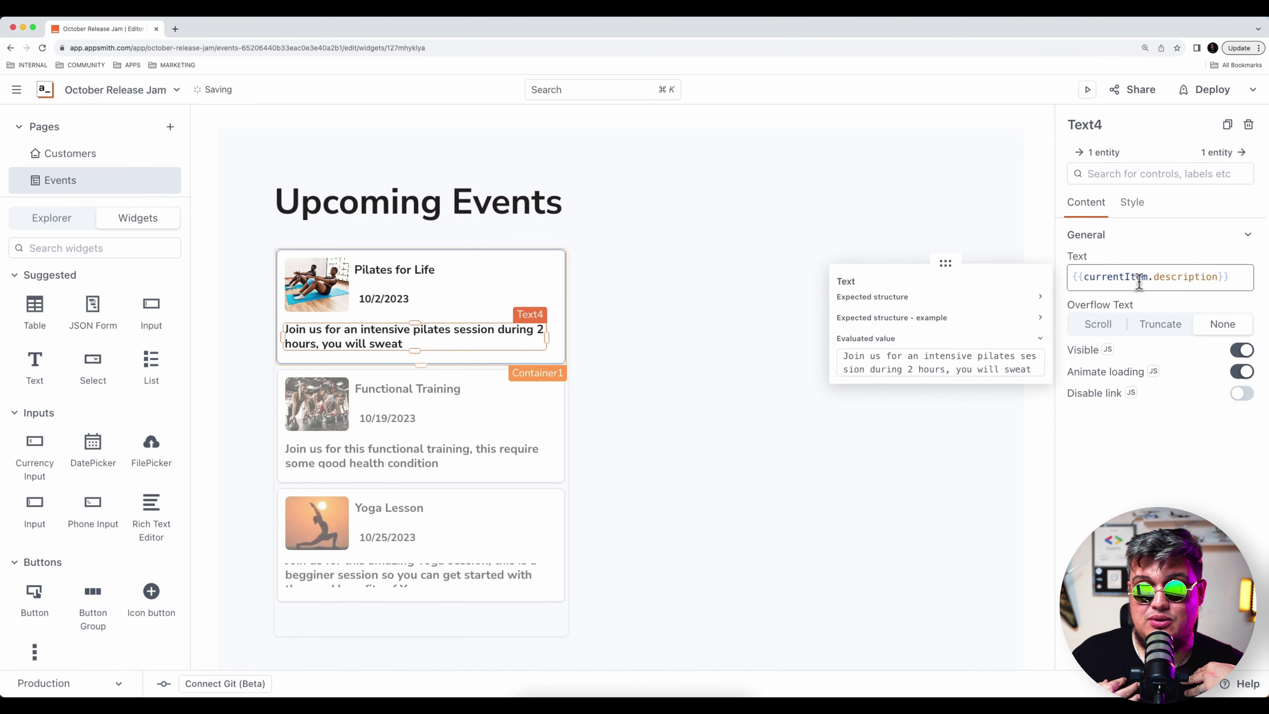
# Step: Increase the description text's height so three-line descriptions fit, and deselect it
pyautogui.click(603, 364)
pyautogui.moveTo(414, 350)
pyautogui.mouseDown()
pyautogui.moveTo(421, 365)
pyautogui.moveTo(419, 326)
pyautogui.mouseUp()
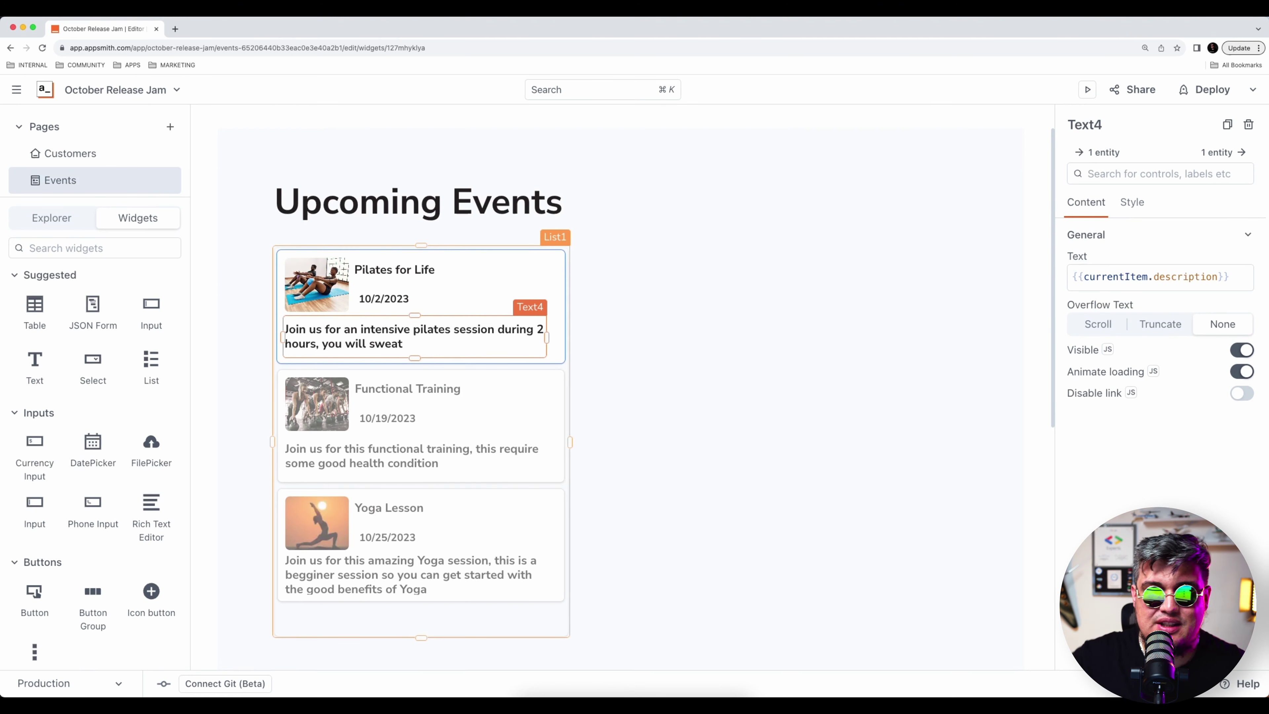
pyautogui.press('Escape')
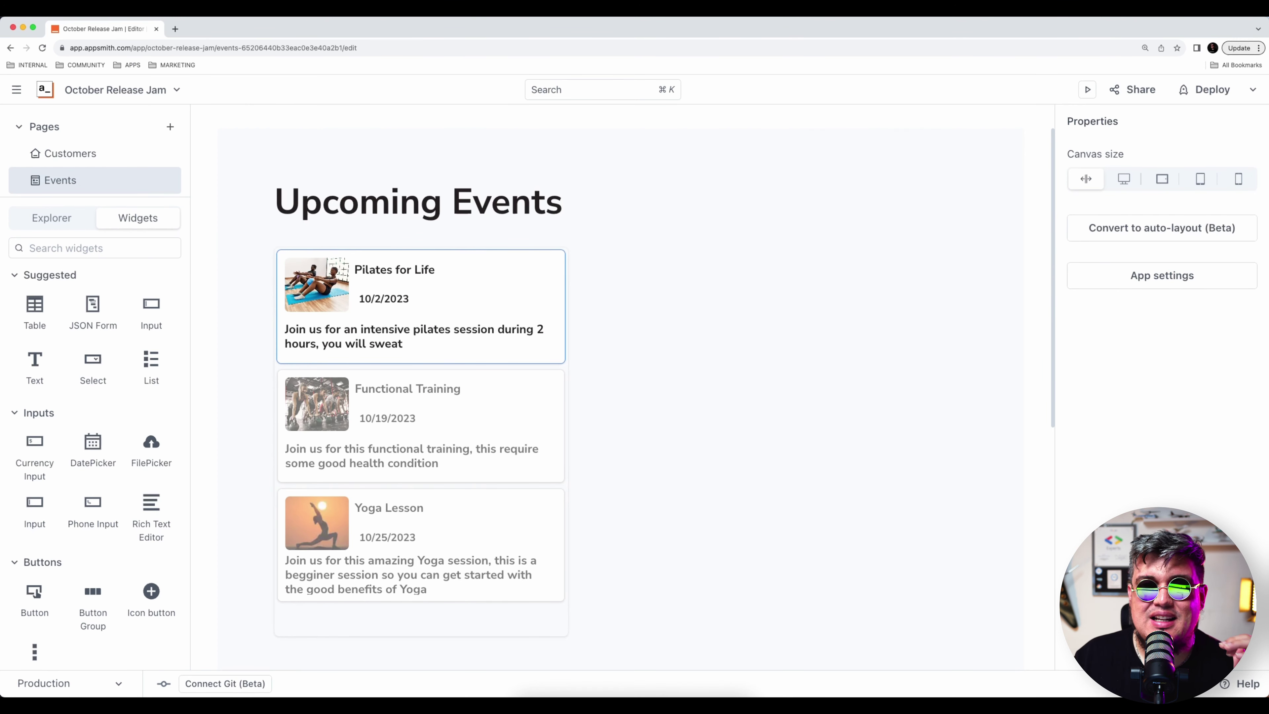
# Step: Look over the event list and select the first item's date text to inspect its expression
pyautogui.scroll(-1, 620, 390)
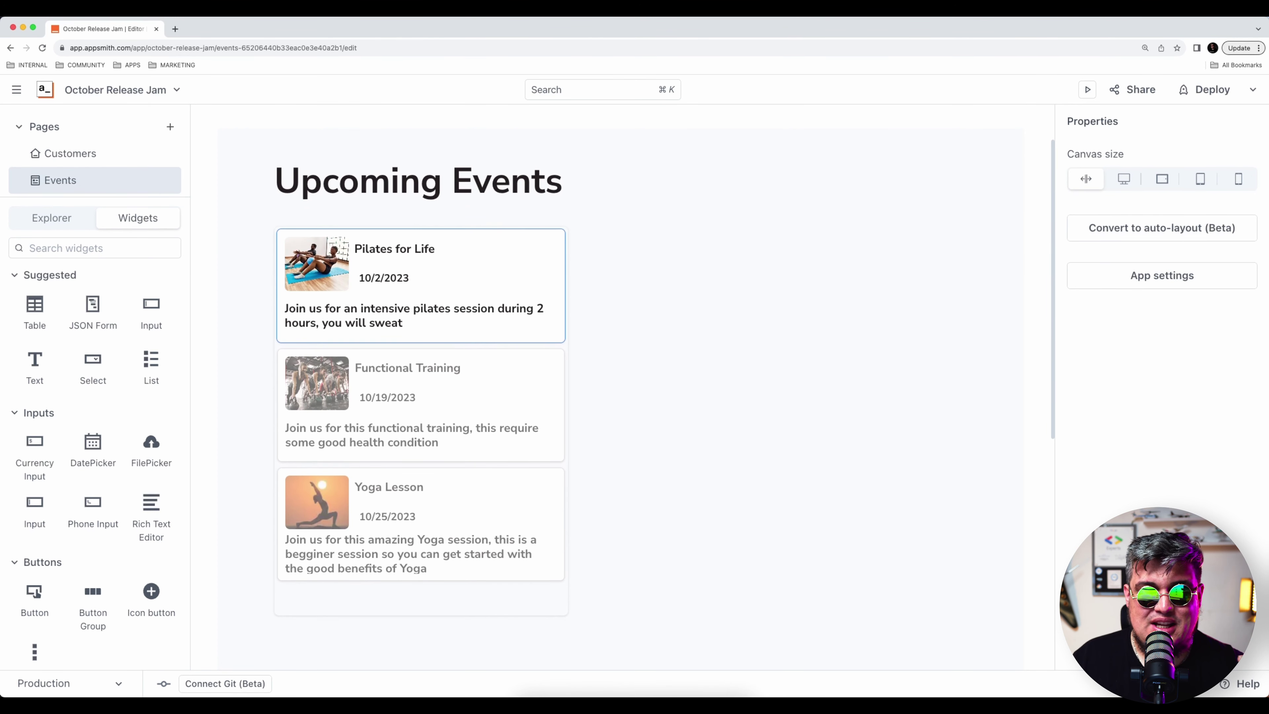
pyautogui.scroll(-1, 619, 389)
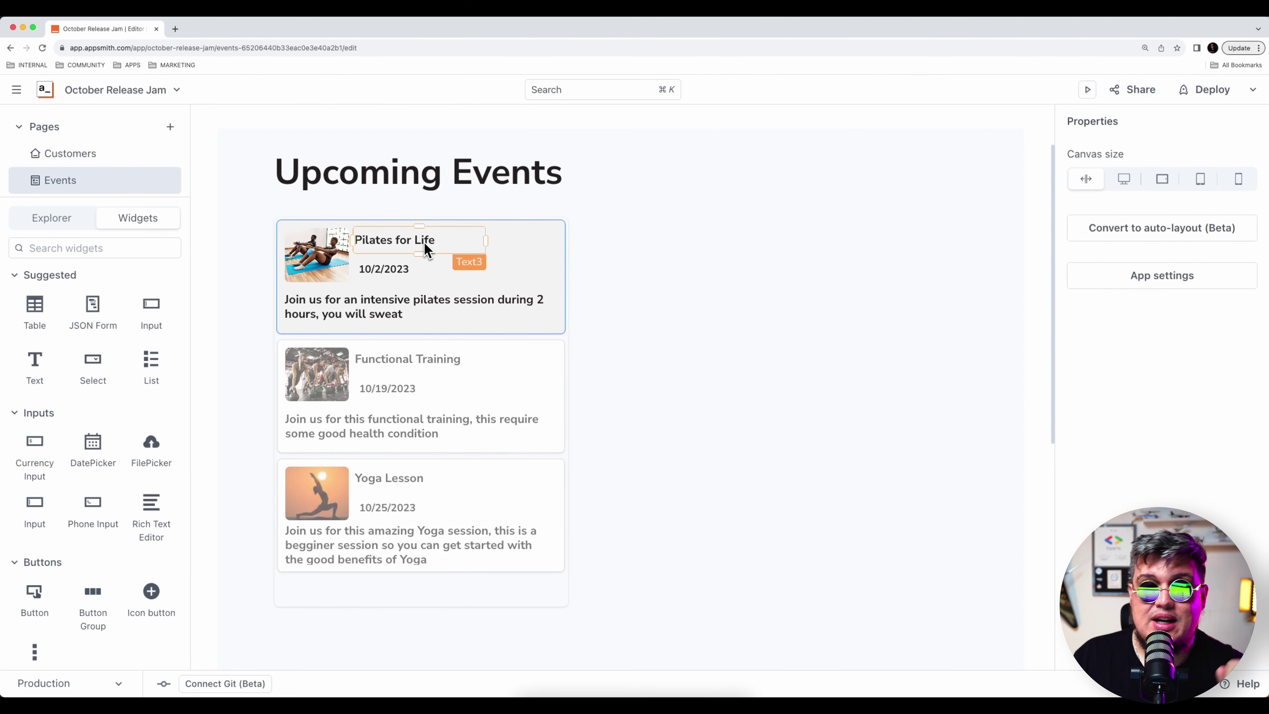
pyautogui.click(426, 278)
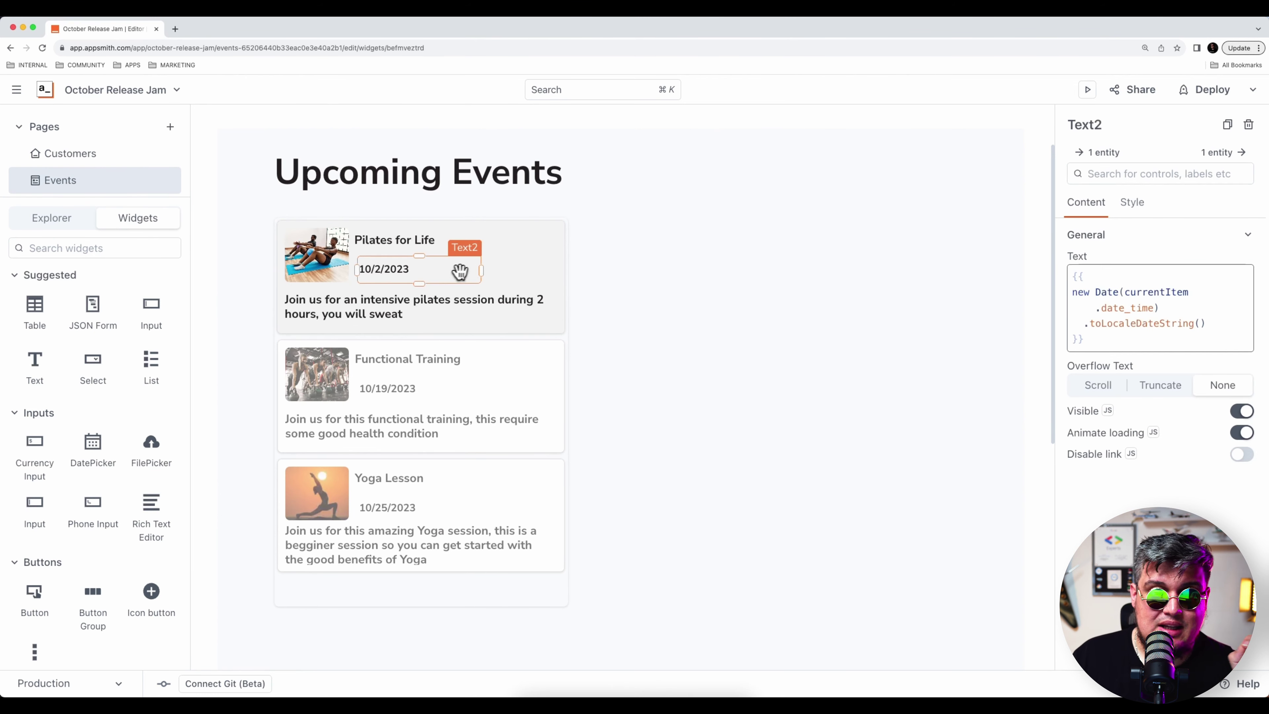
# Step: Narrow the first list item's date text and place a Text widget beside it reading Host: {{currentItem.host}}
pyautogui.moveTo(431, 271); pyautogui.dragTo(420, 270)
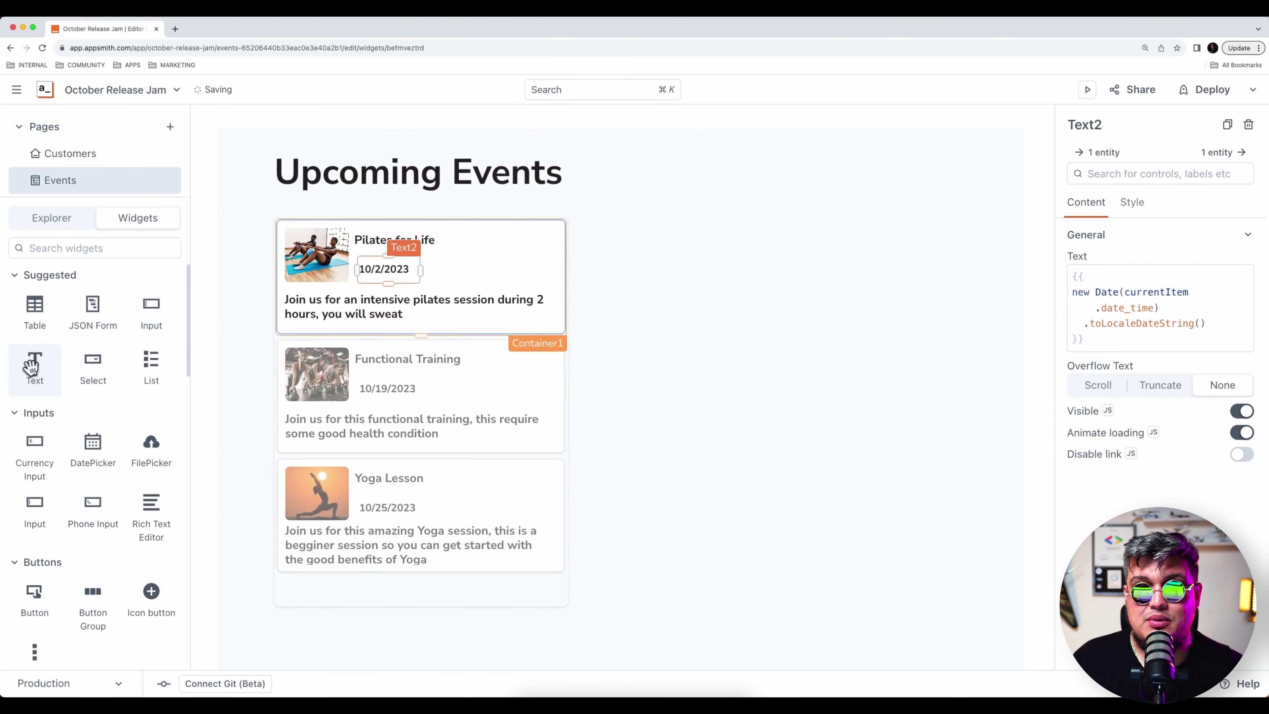
pyautogui.moveTo(30, 369); pyautogui.dragTo(477, 270)
pyautogui.click(1094, 275)
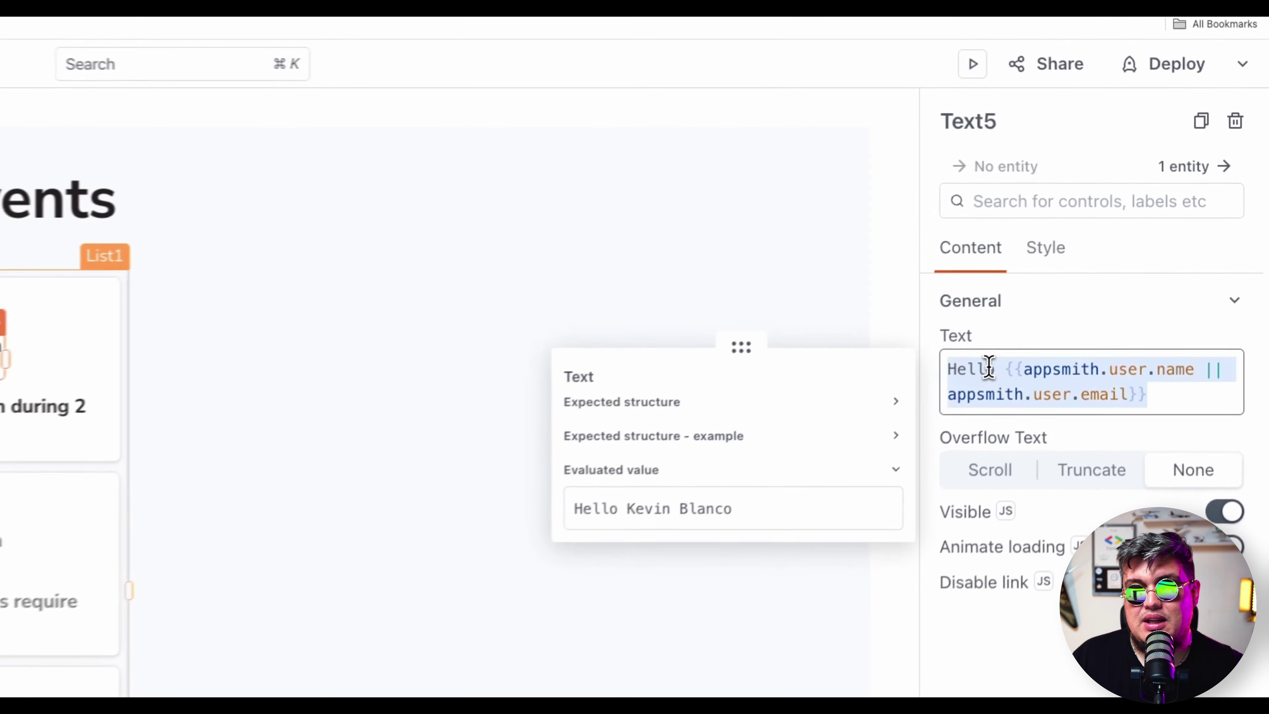
pyautogui.press('super+a')
pyautogui.write('Host')
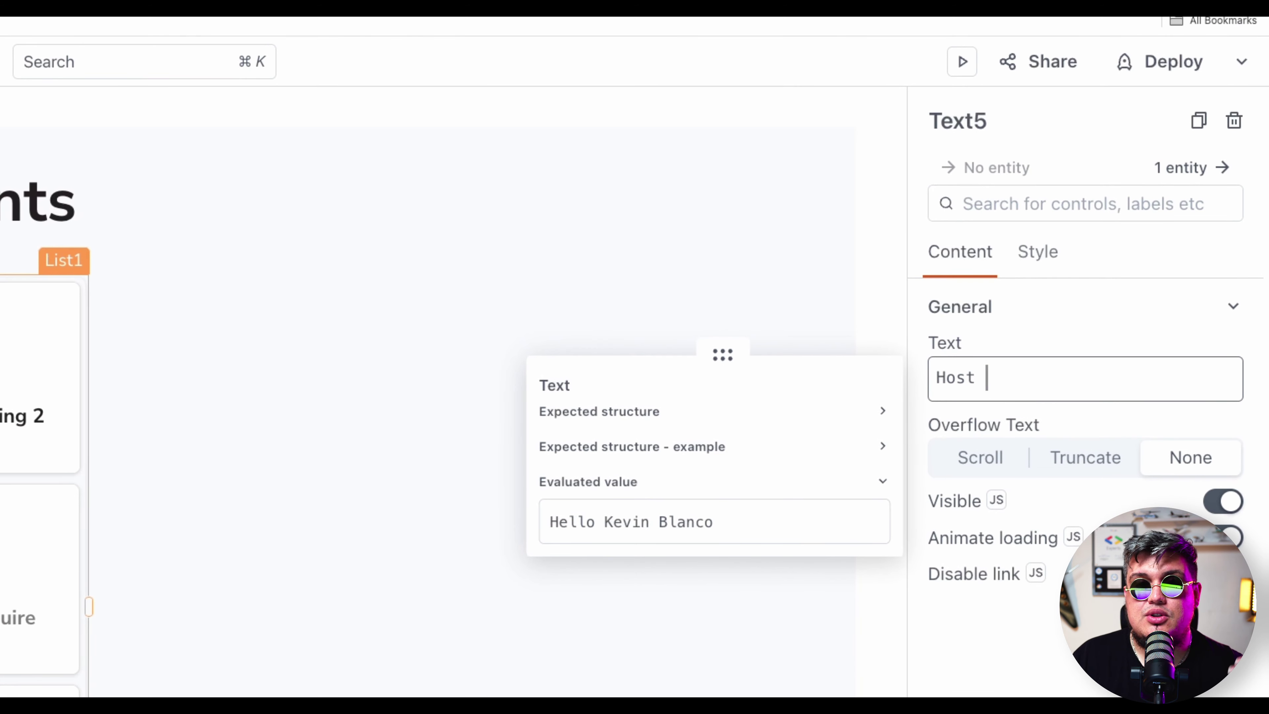
pyautogui.write(' {{')
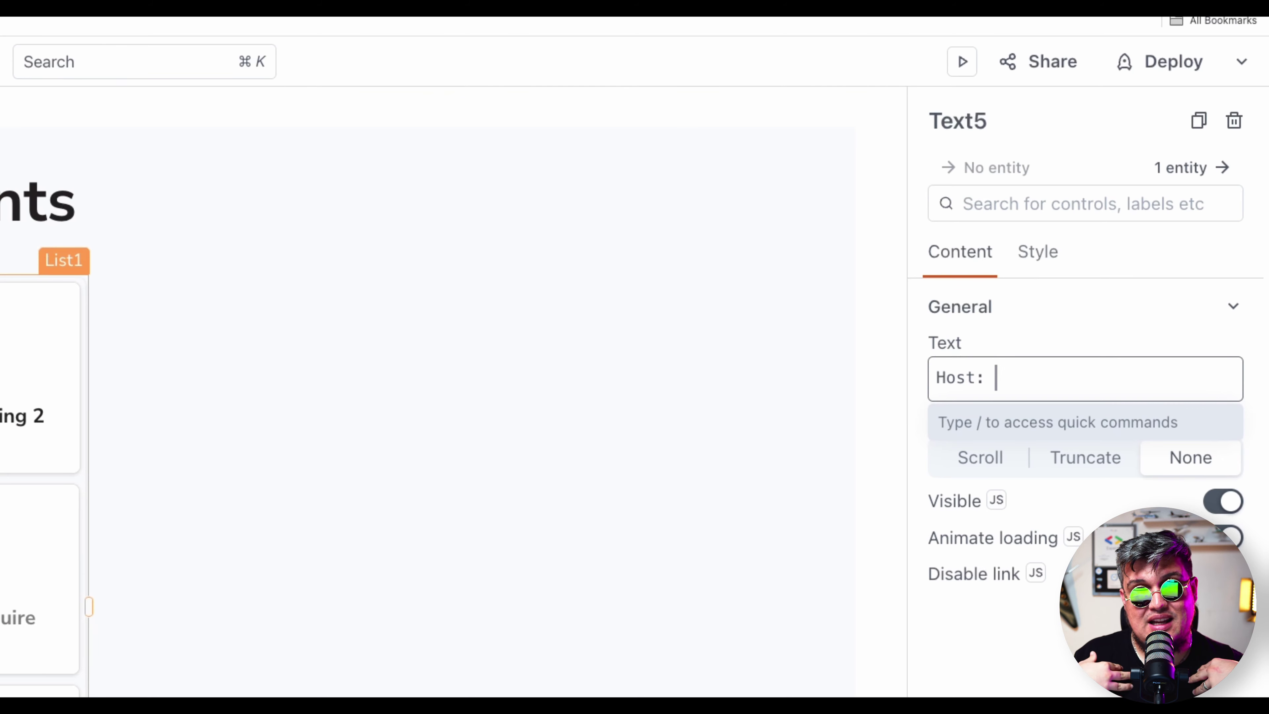
pyautogui.write('{Cur')
pyautogui.press('Down')
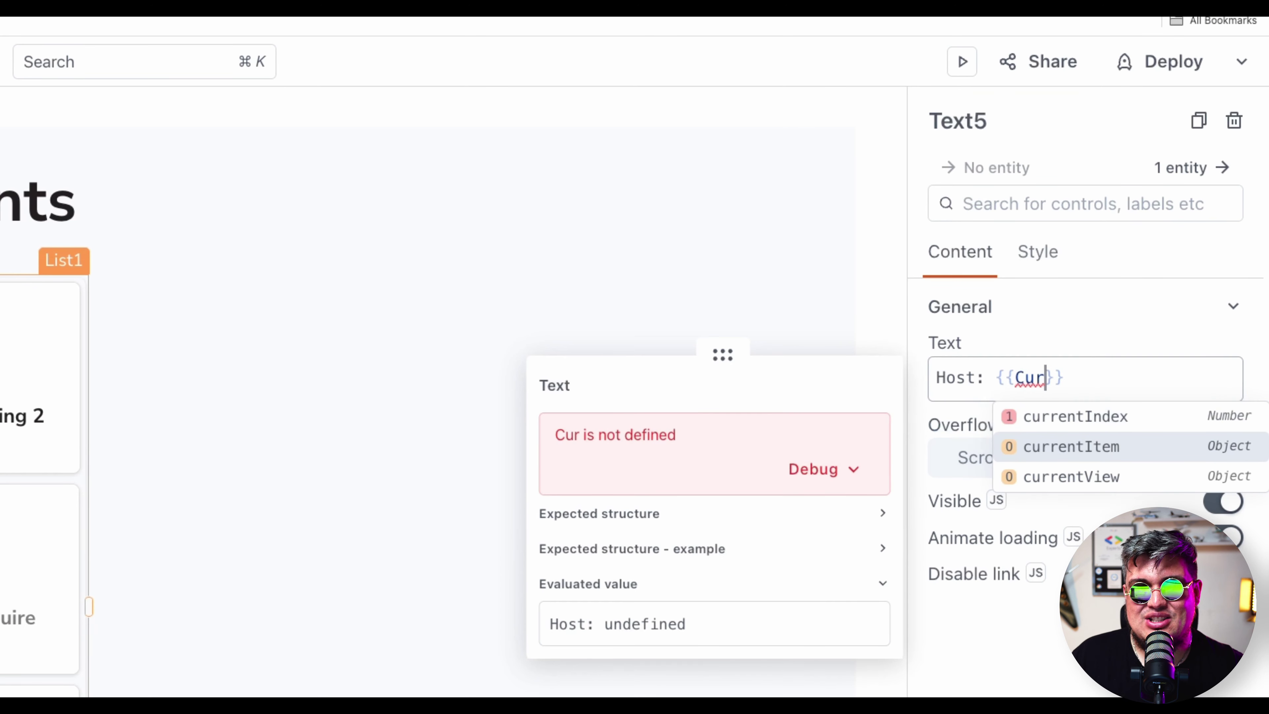
pyautogui.press('Return')
pyautogui.write('.host')
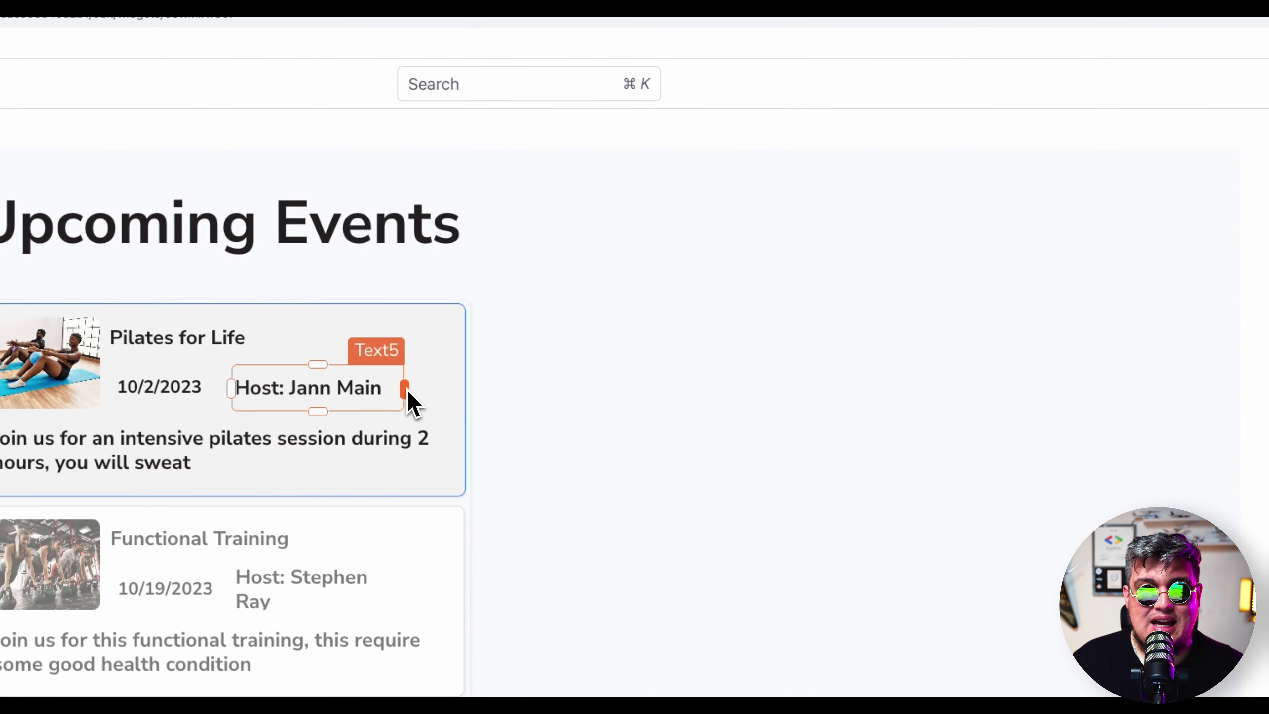
# Step: Set the host text's font size to S and check the date text's style settings
pyautogui.click(1041, 254)
pyautogui.click(999, 462)
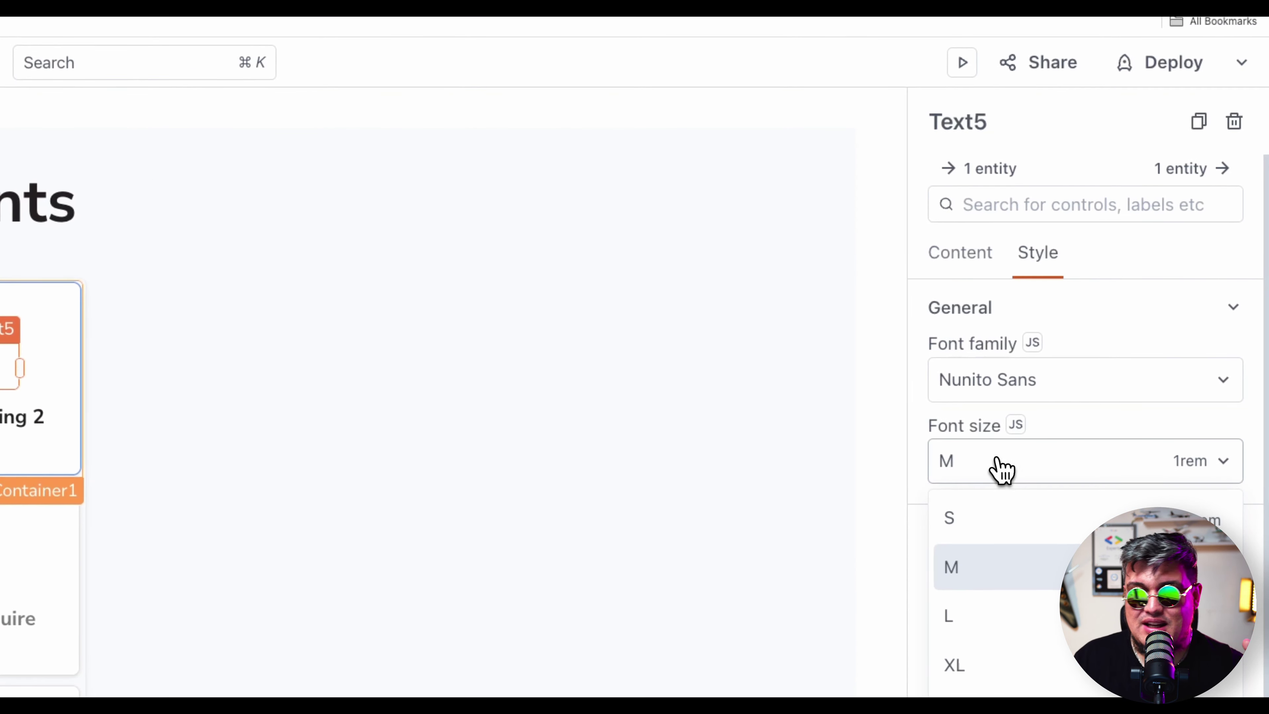
pyautogui.click(977, 518)
pyautogui.click(371, 272)
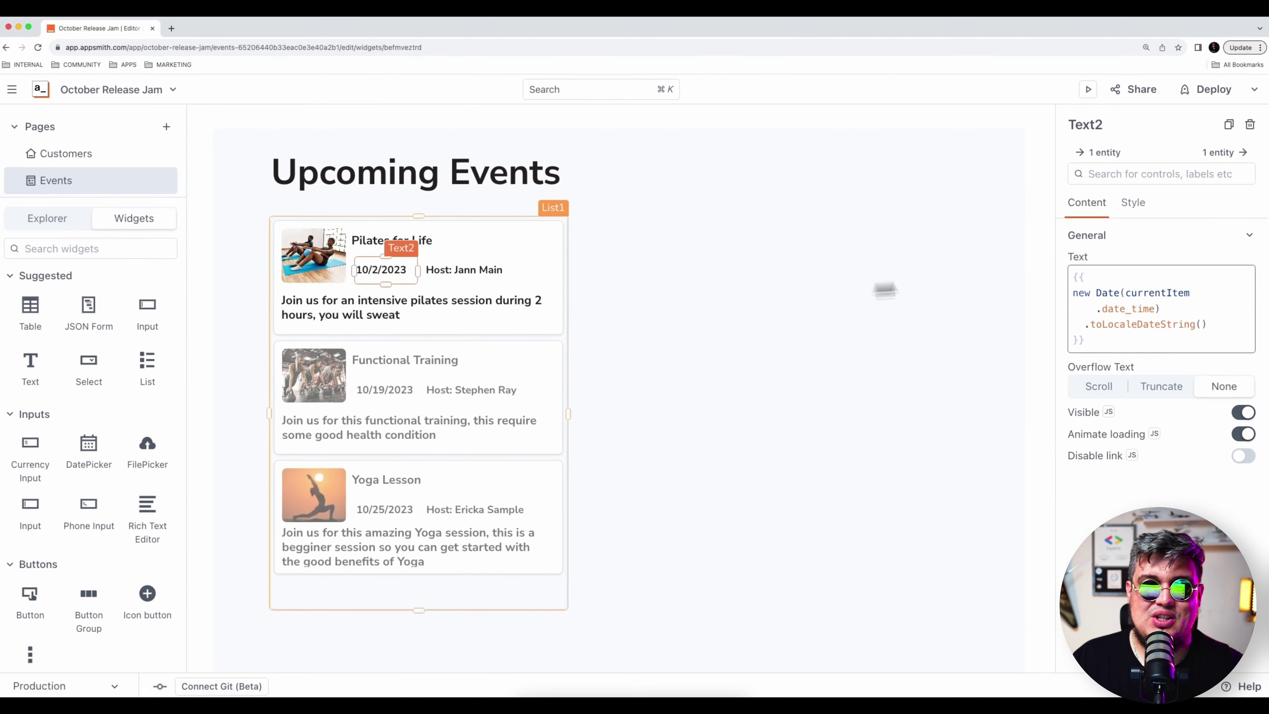
pyautogui.click(1133, 201)
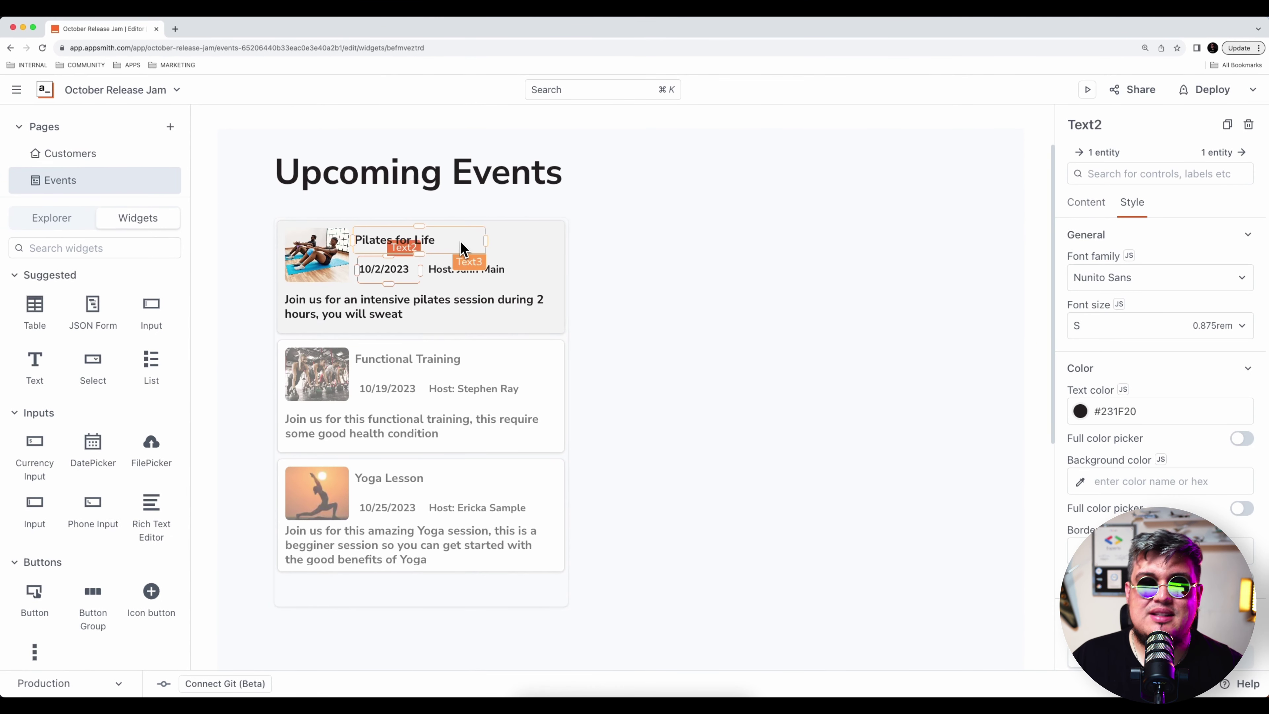
# Step: Widen the event list slightly by moving its outer edge, and deselect it
pyautogui.press('Escape')
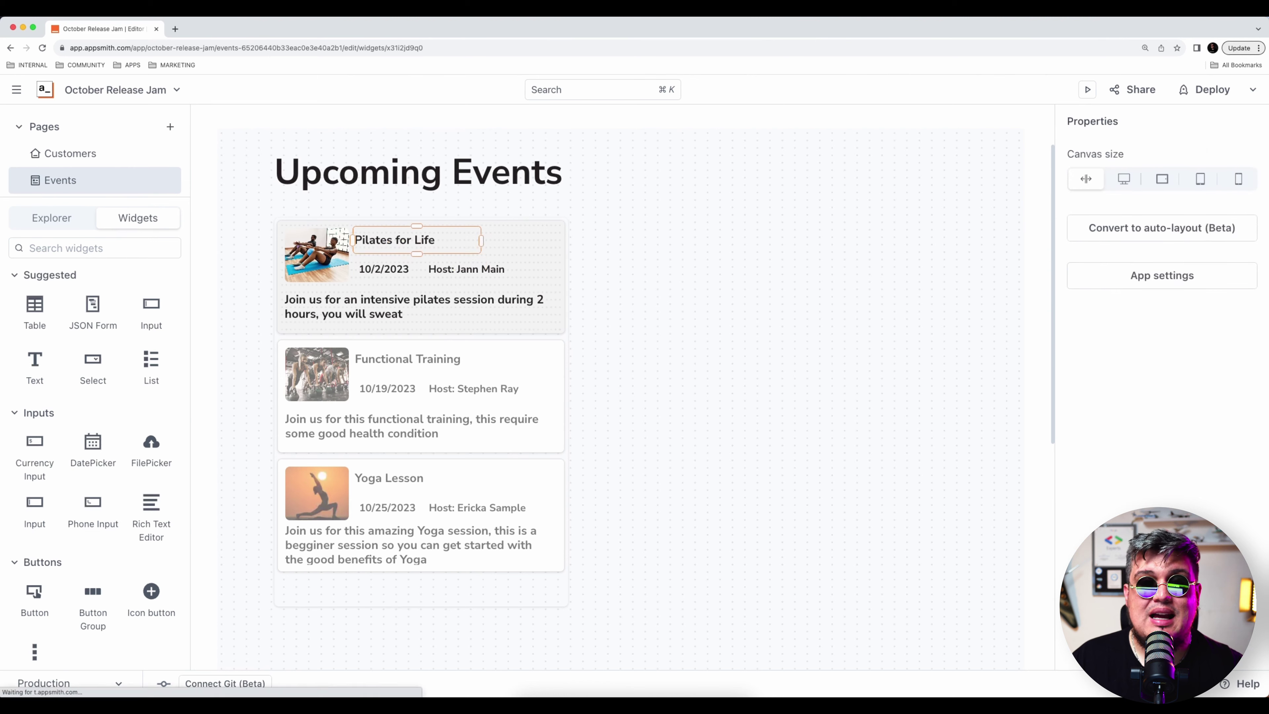
pyautogui.click(470, 238)
pyautogui.click(594, 280)
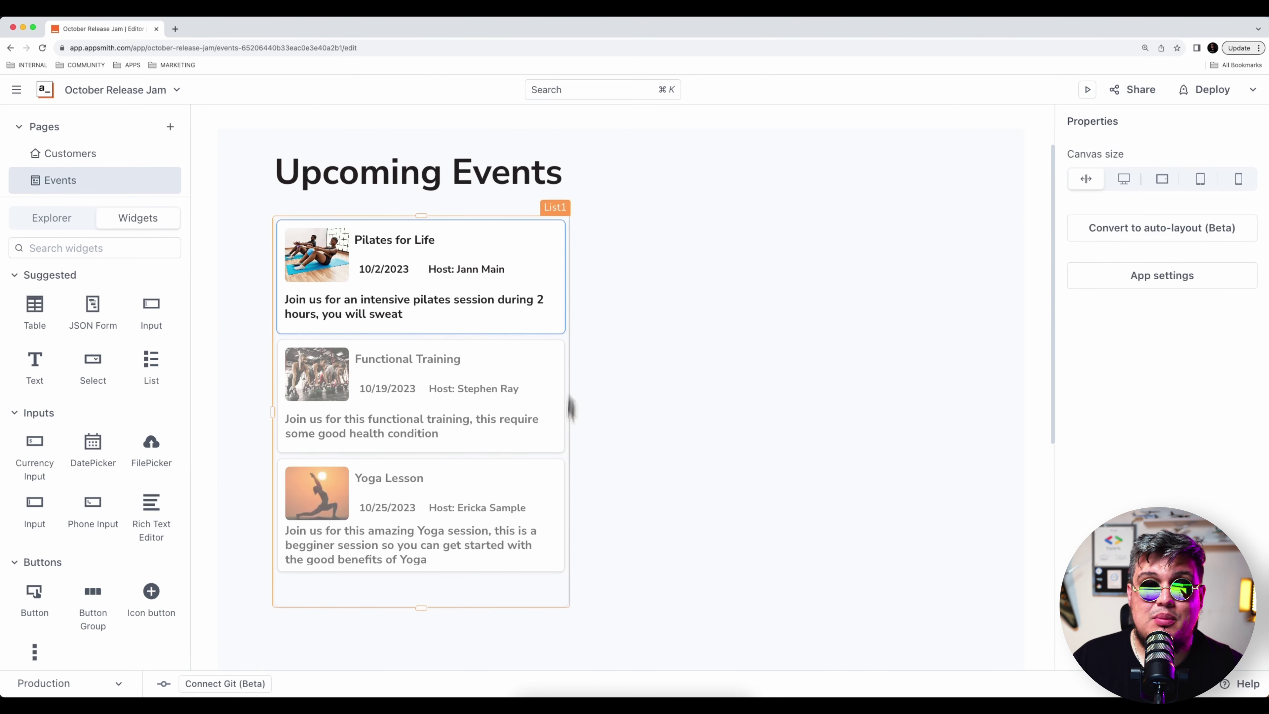
pyautogui.moveTo(569, 412); pyautogui.dragTo(594, 414)
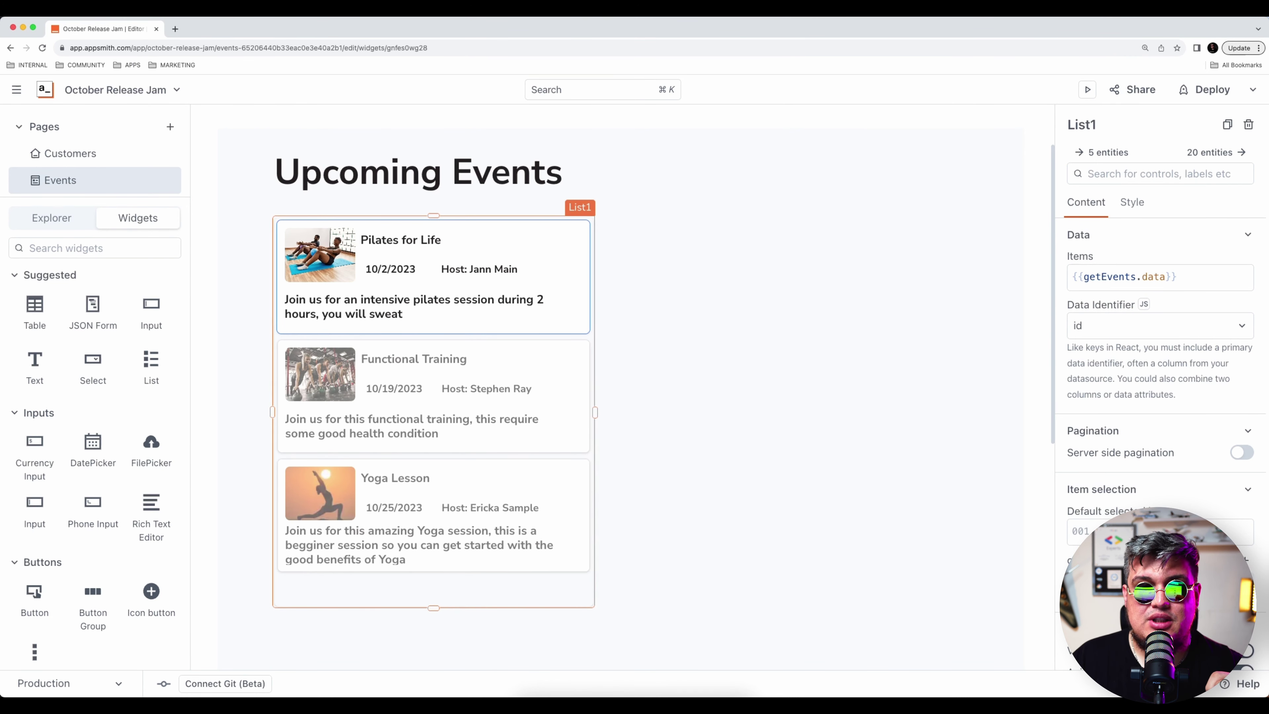
pyautogui.click(708, 382)
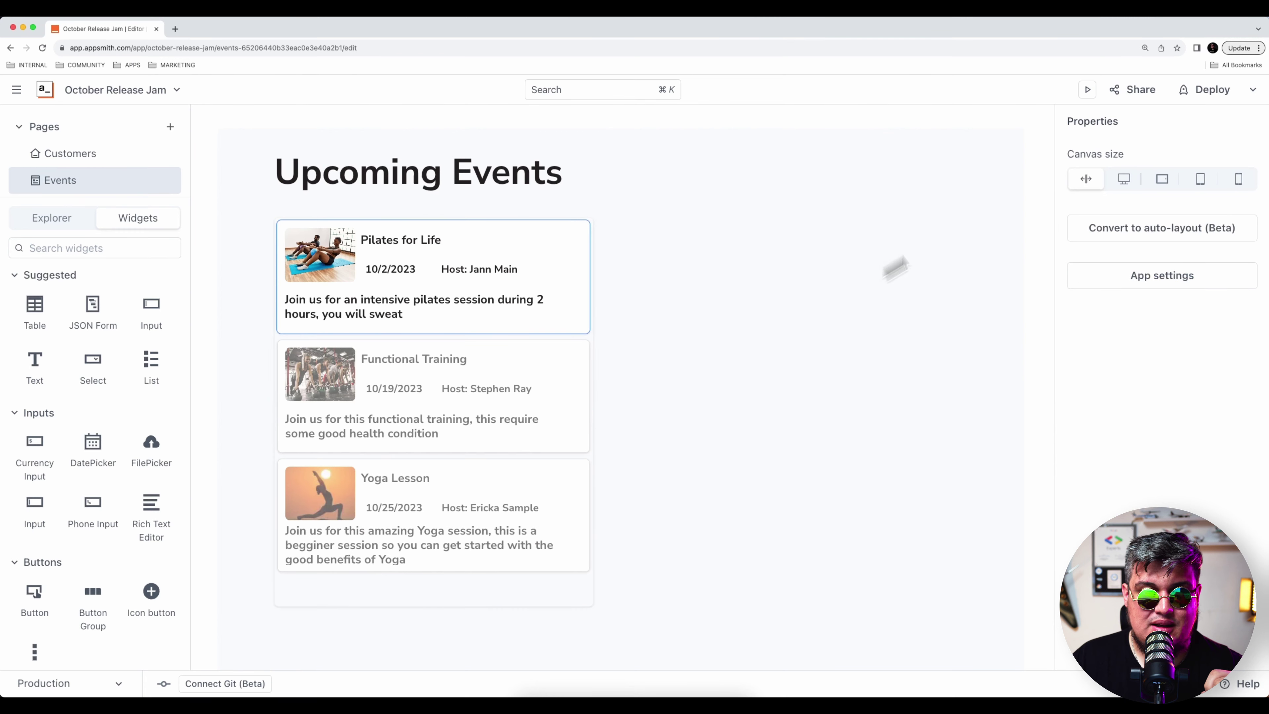
# Step: Deploy the app, look over the published Events page, and return to the original editor
pyautogui.click(1226, 87)
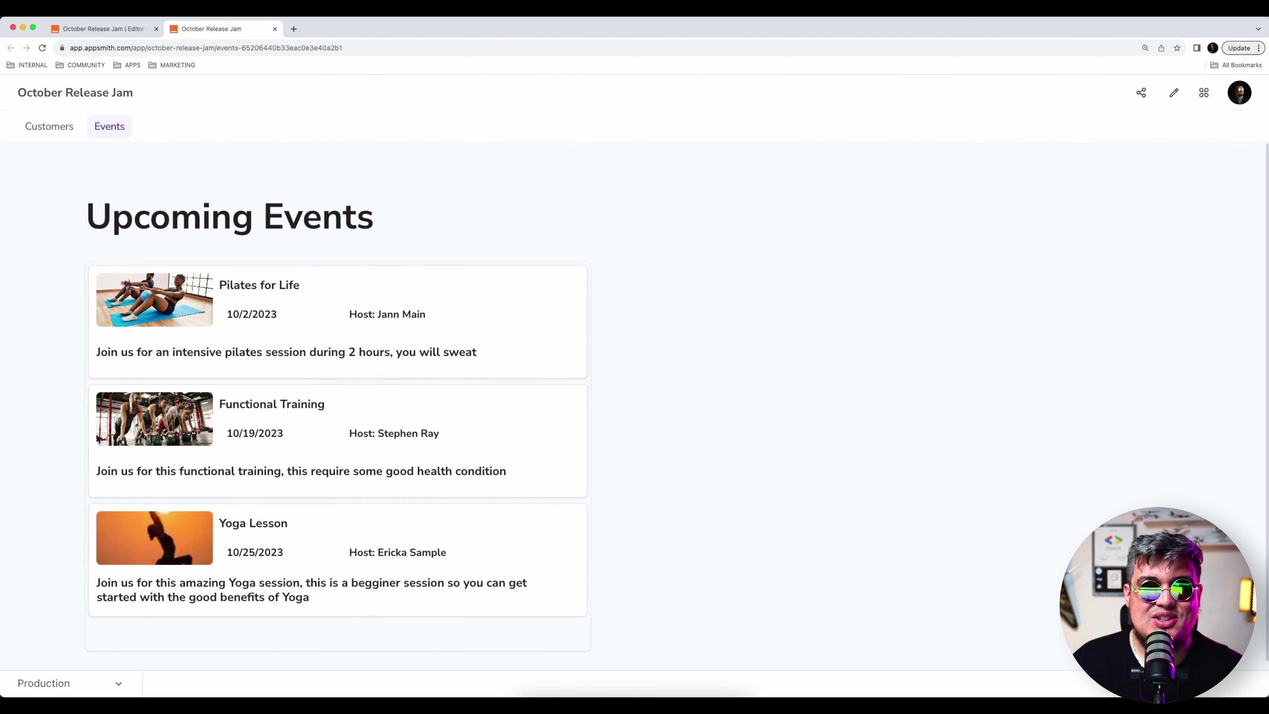
pyautogui.scroll(-1, 675, 257)
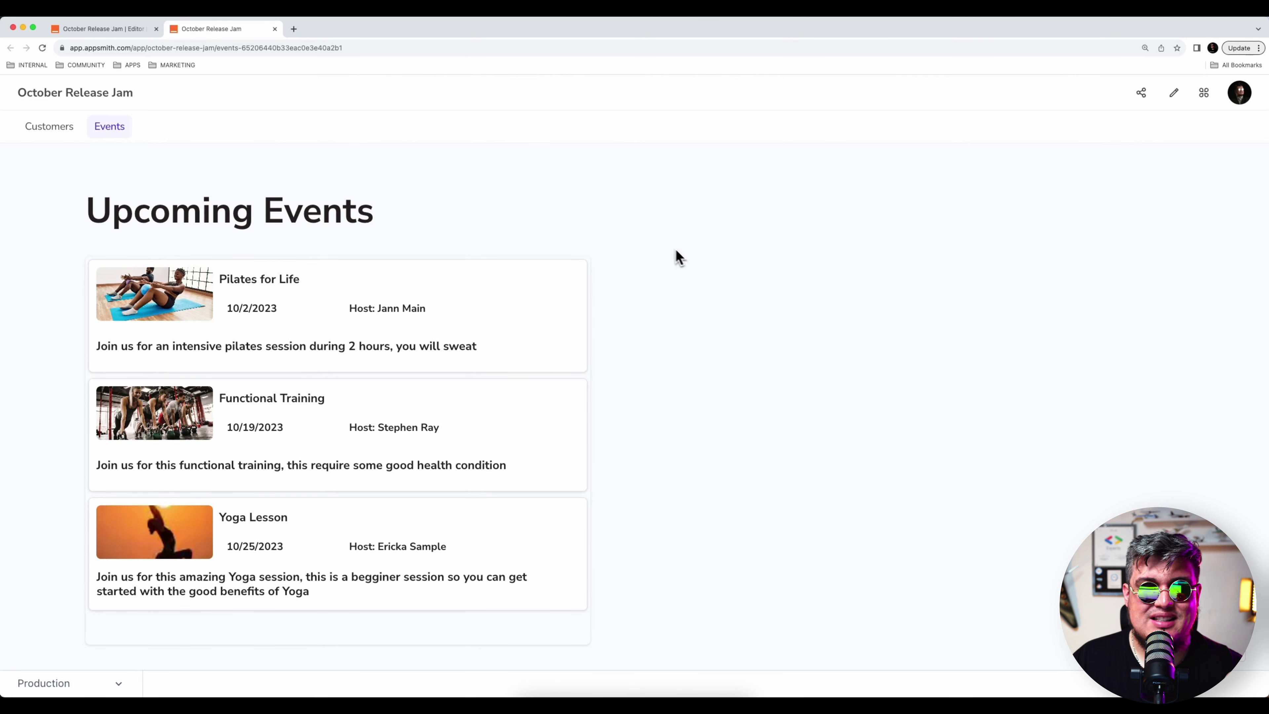
pyautogui.click(1174, 94)
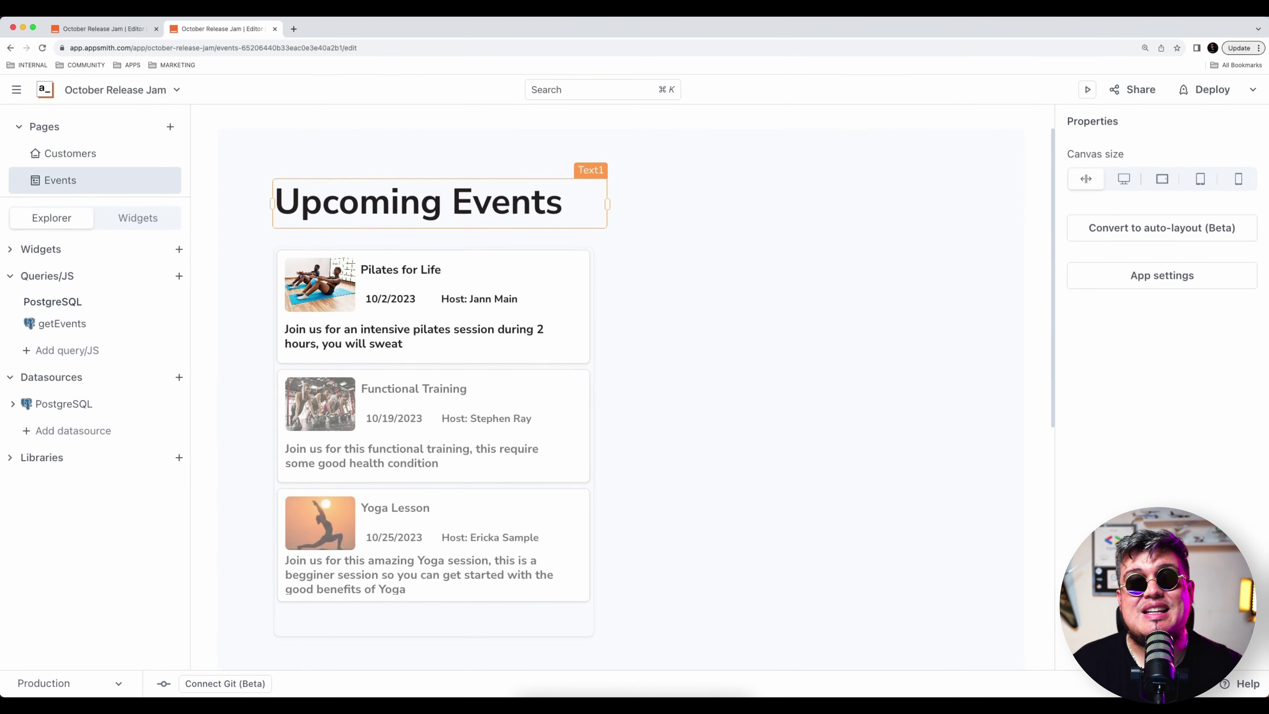
pyautogui.press('super+w')
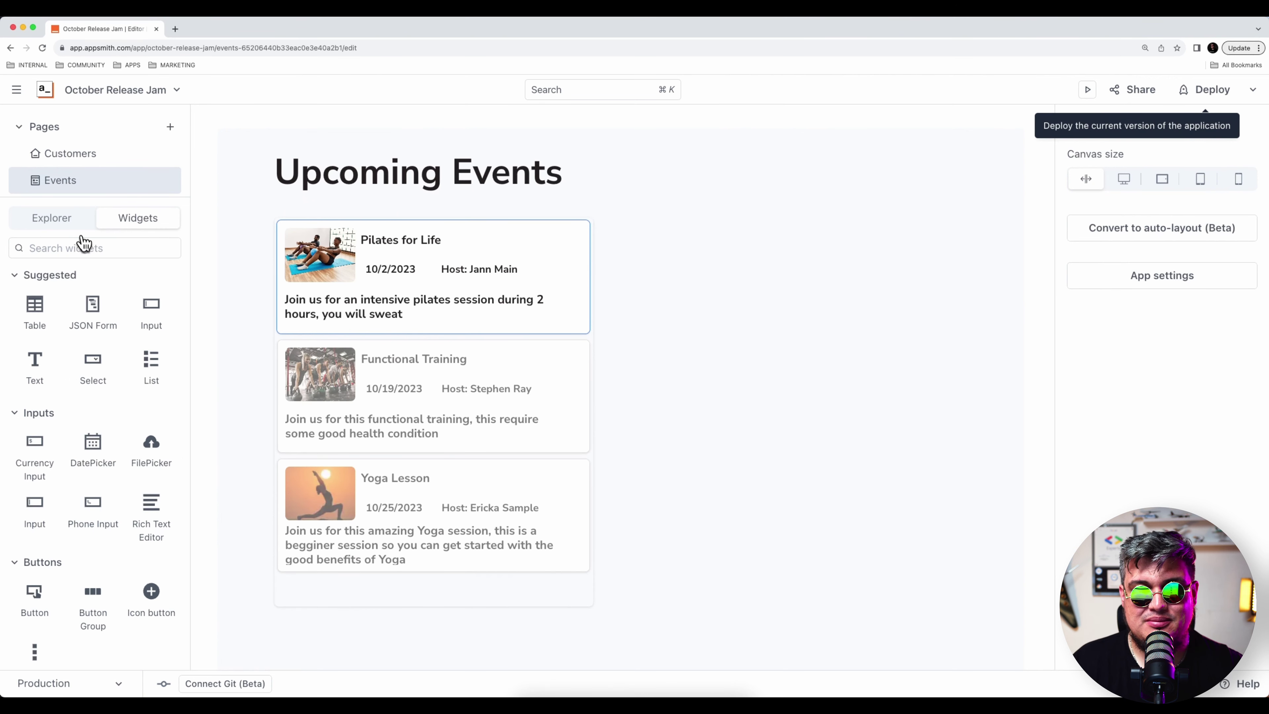
# Step: Look over the app's installed libraries and browse the recommended JS libraries available to add
pyautogui.click(80, 225)
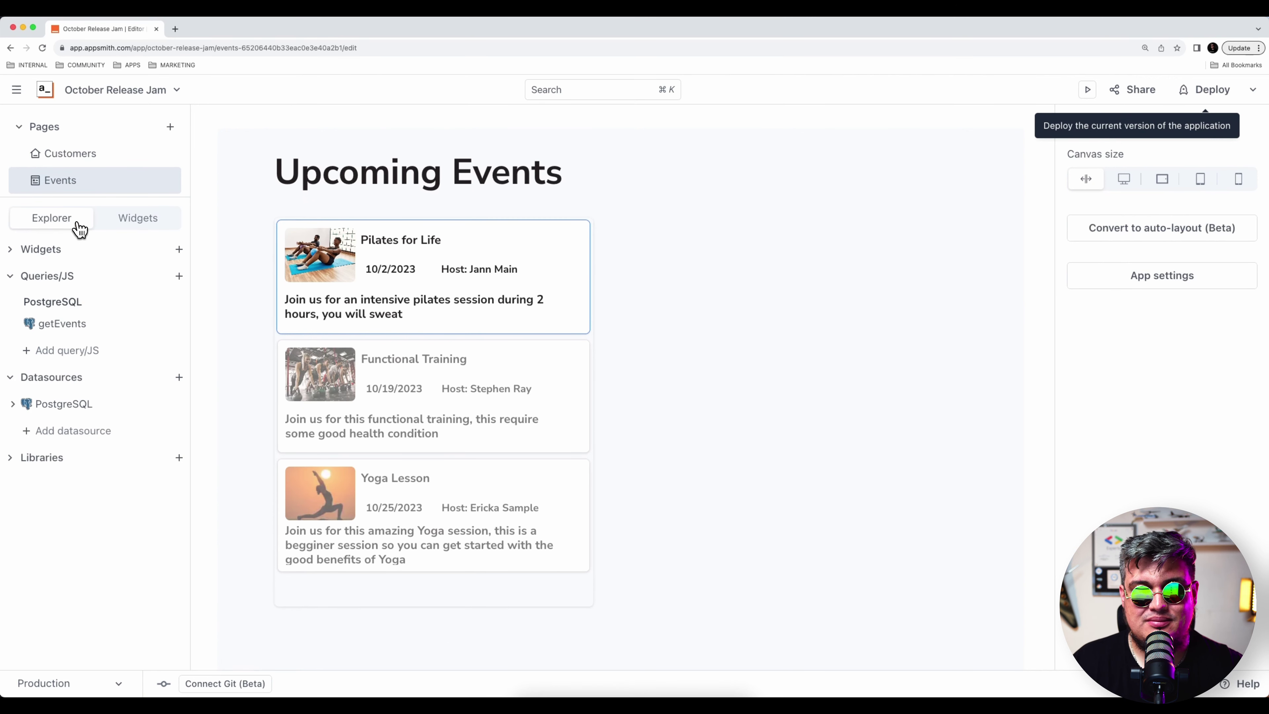
pyautogui.click(11, 457)
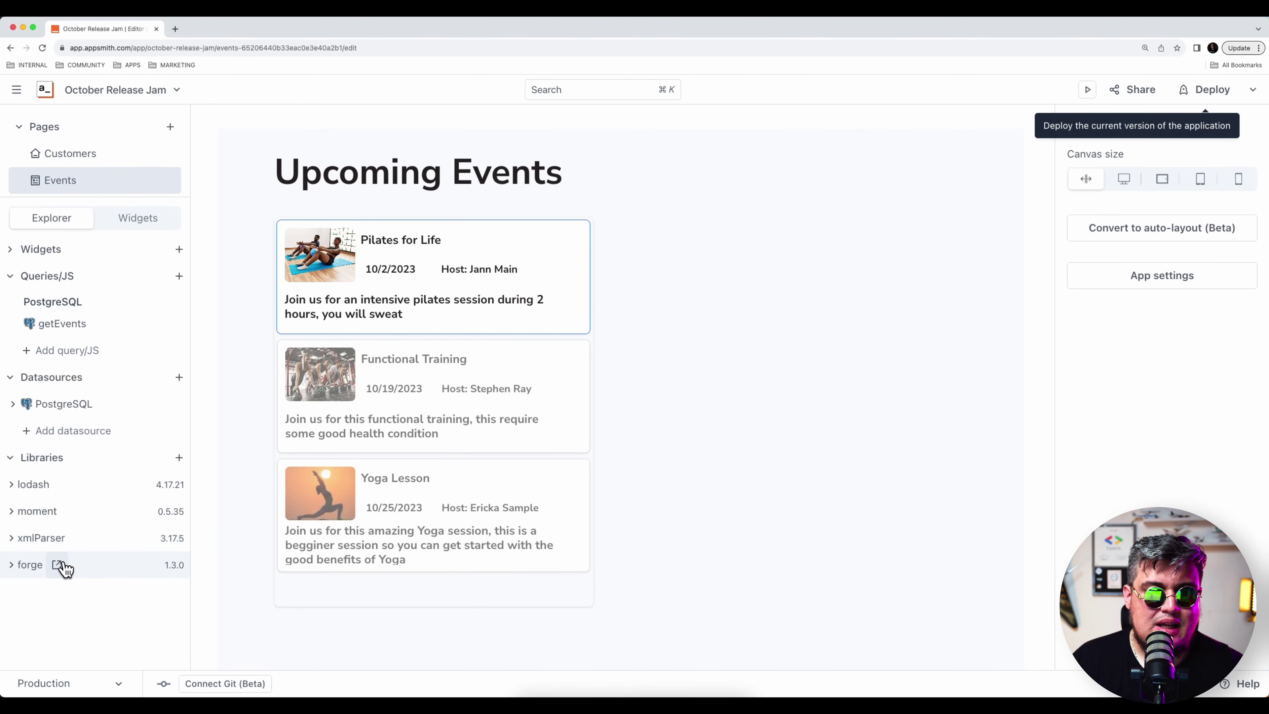
pyautogui.click(179, 458)
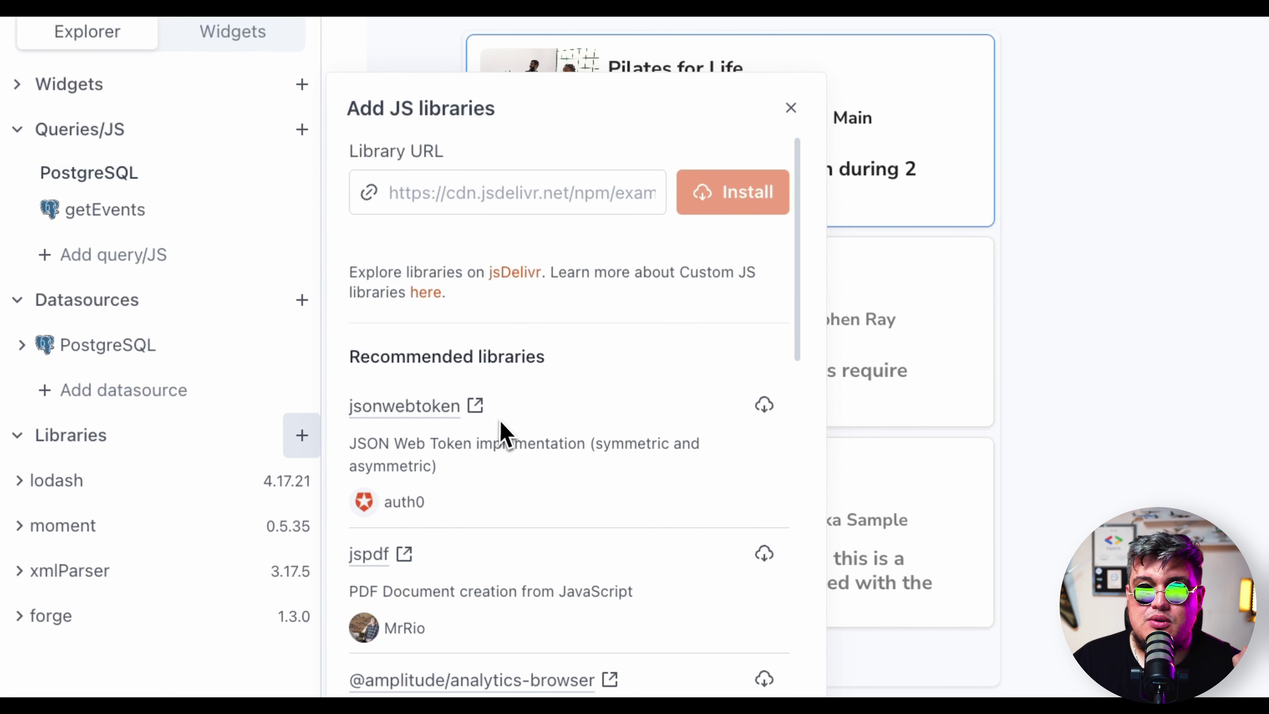
pyautogui.scroll(-3, 509, 434)
pyautogui.scroll(-5, 510, 434)
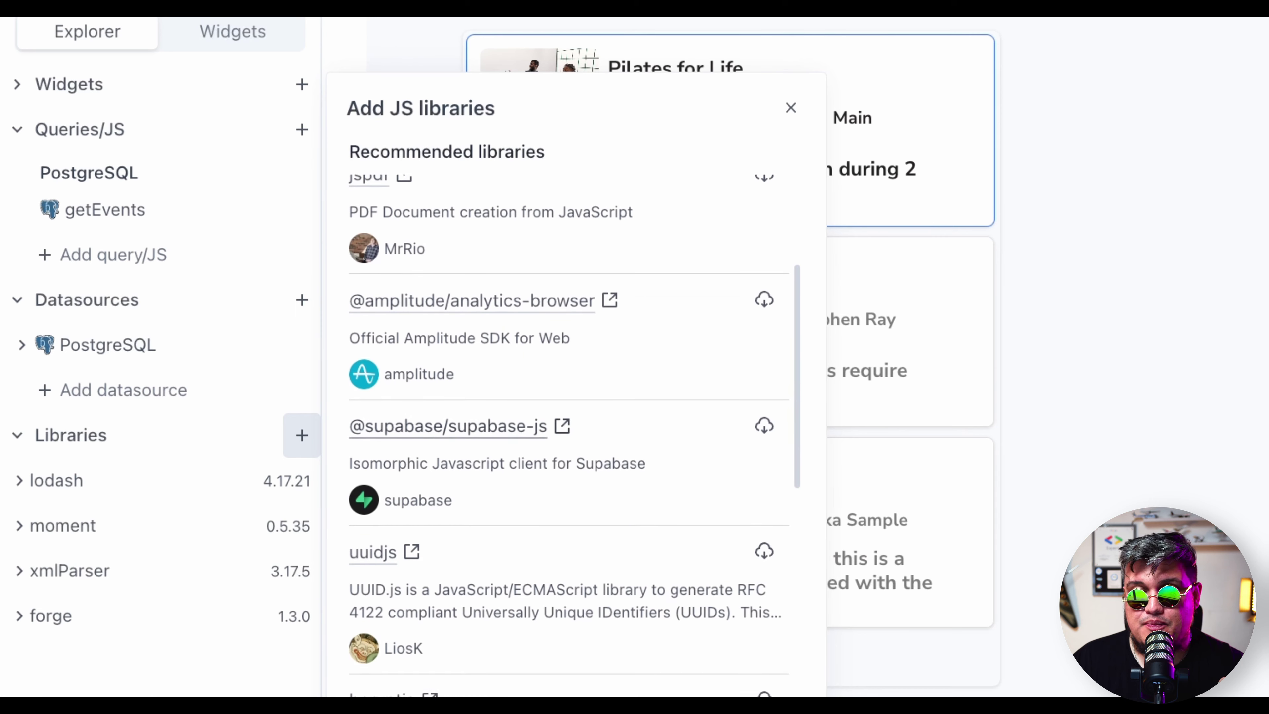
pyautogui.scroll(-3, 570, 435)
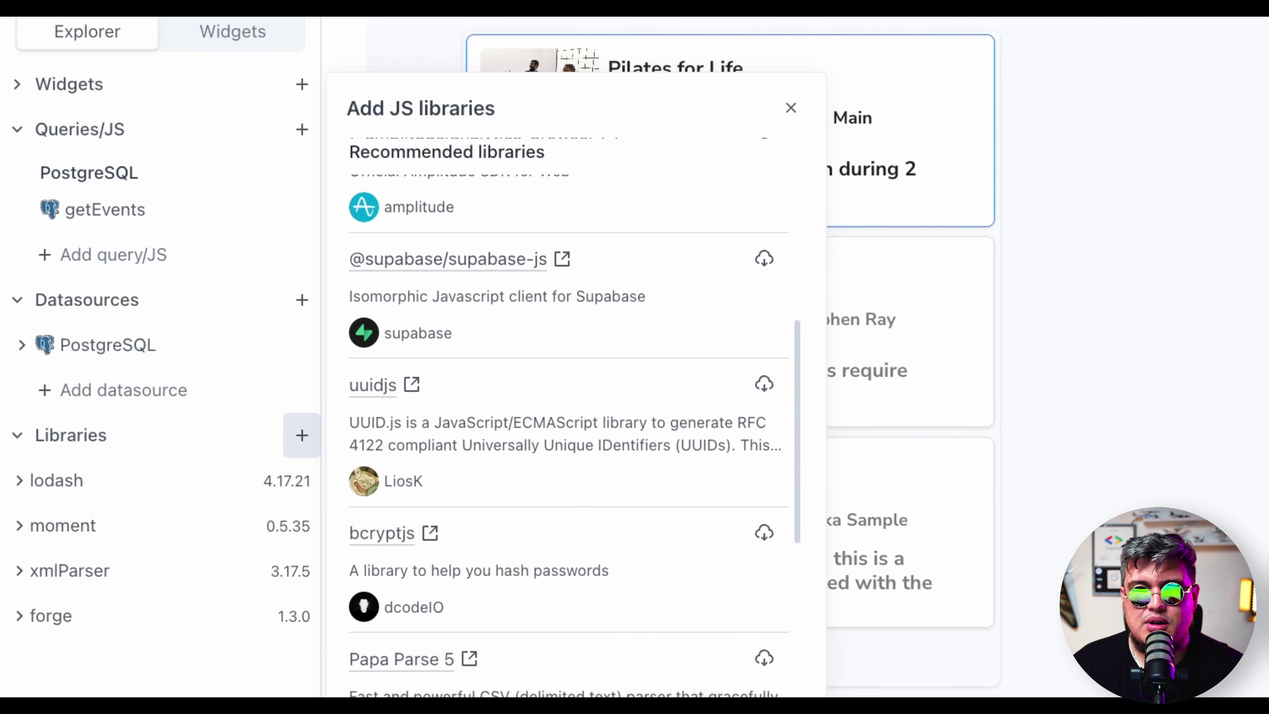
pyautogui.scroll(-5, 570, 429)
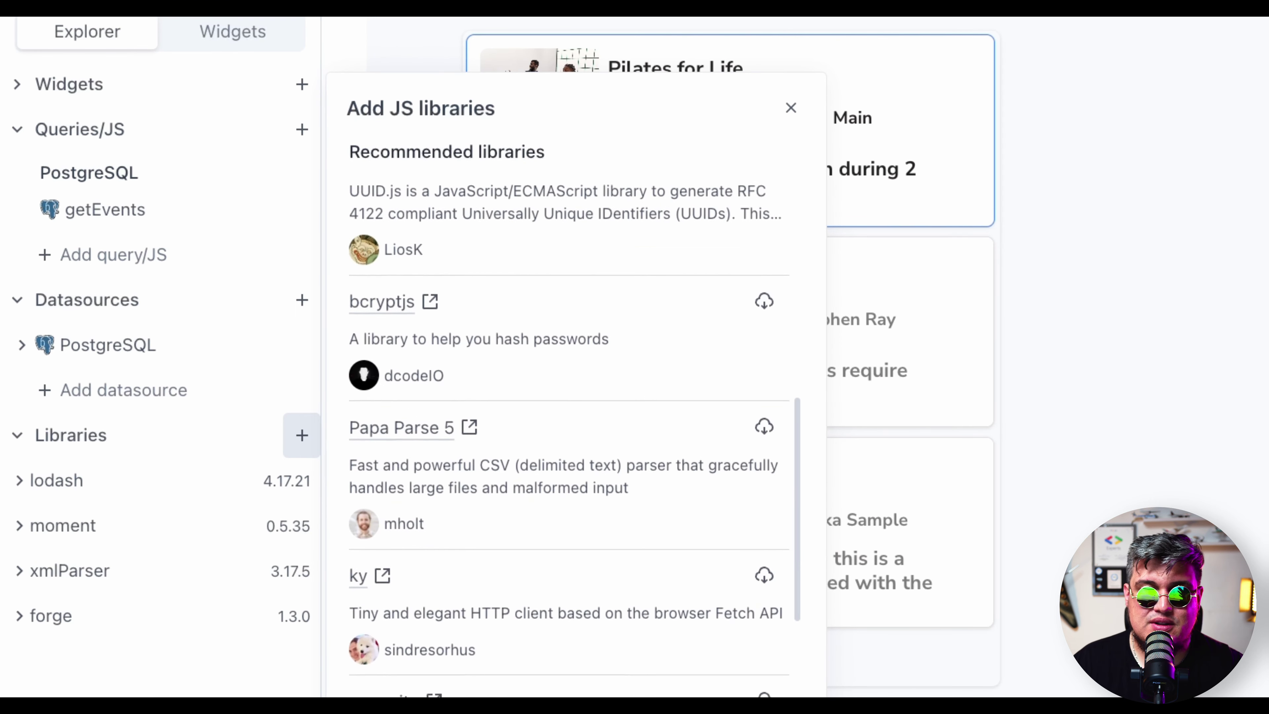
pyautogui.scroll(-3, 570, 430)
pyautogui.scroll(-5, 569, 430)
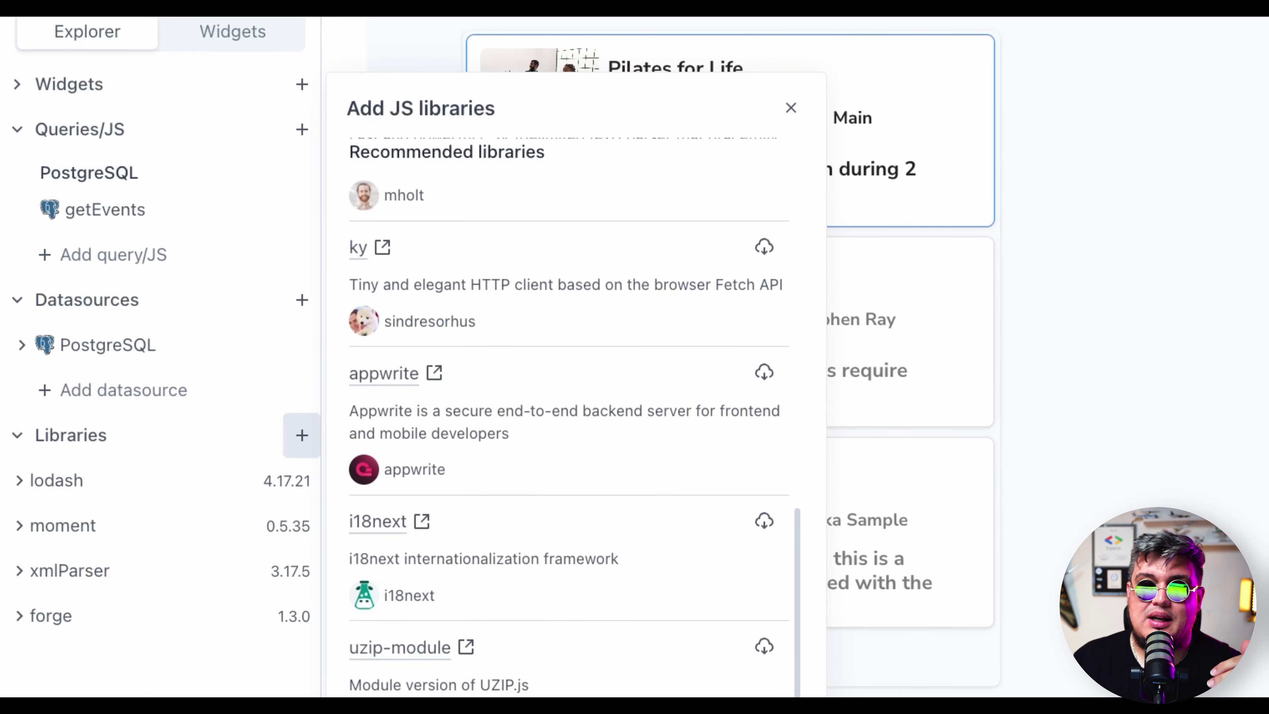
pyautogui.scroll(10, 569, 430)
pyautogui.scroll(8, 510, 433)
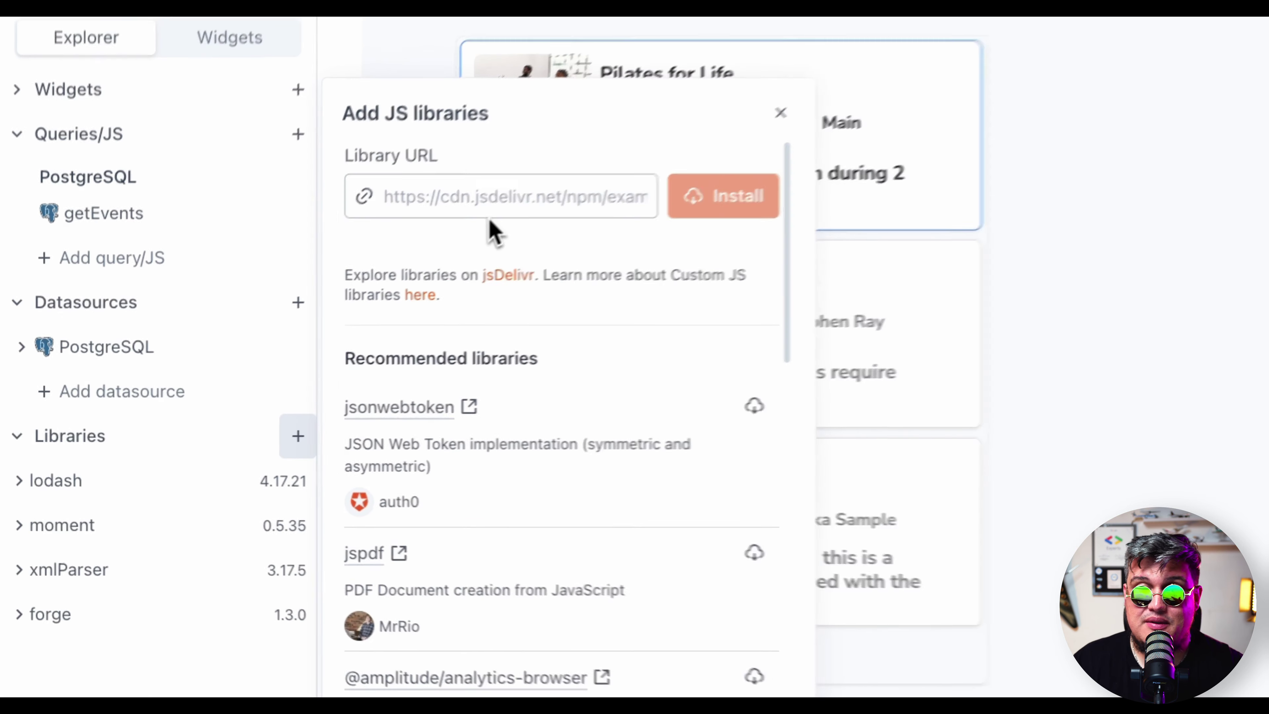
# Step: Open jsdelivr.com in a new browser tab, search for calendar-link, and open the calendar-link package page
pyautogui.click(178, 25)
pyautogui.write('jsdelivr.com')
pyautogui.press('Return')
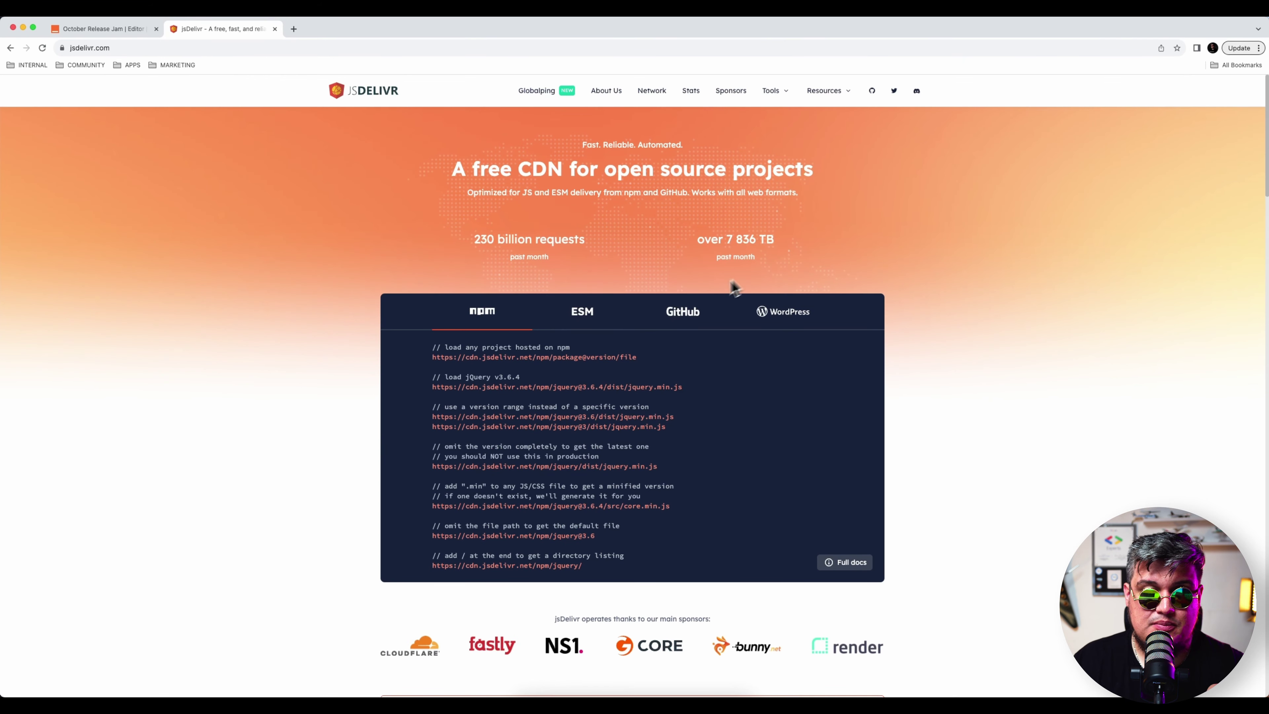
pyautogui.scroll(-8, 712, 299)
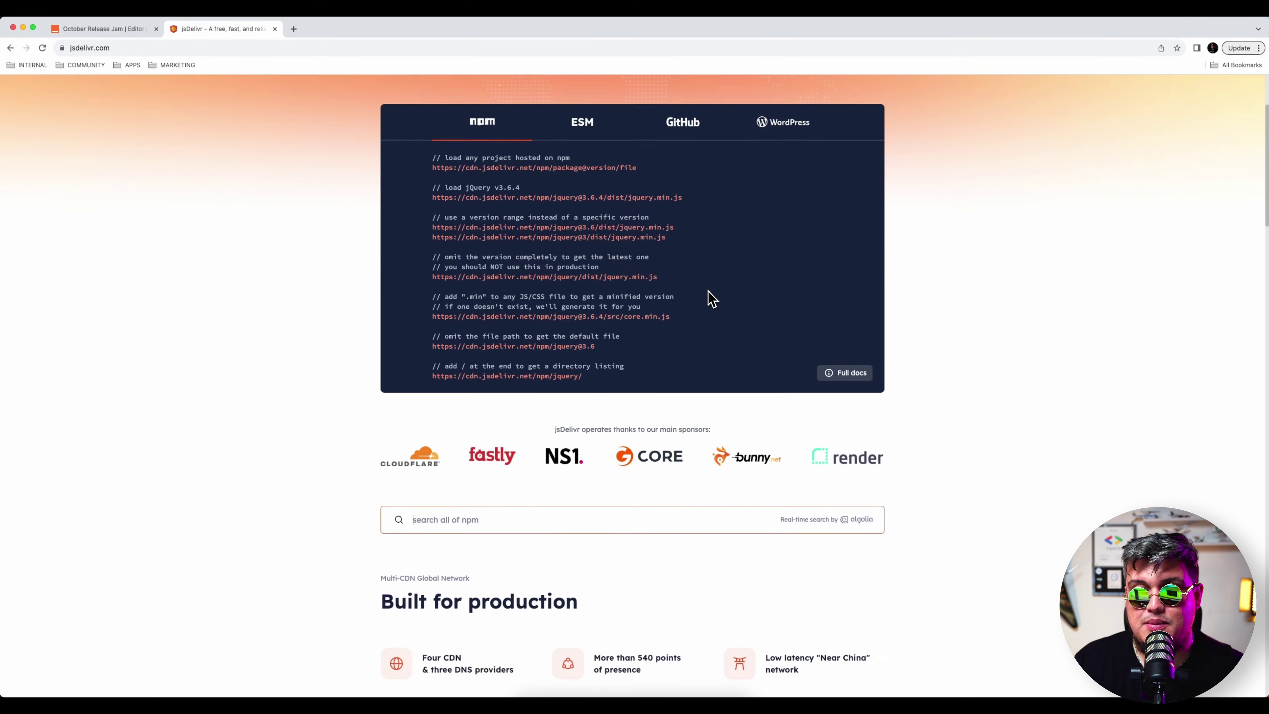
pyautogui.click(487, 306)
pyautogui.write('calendar')
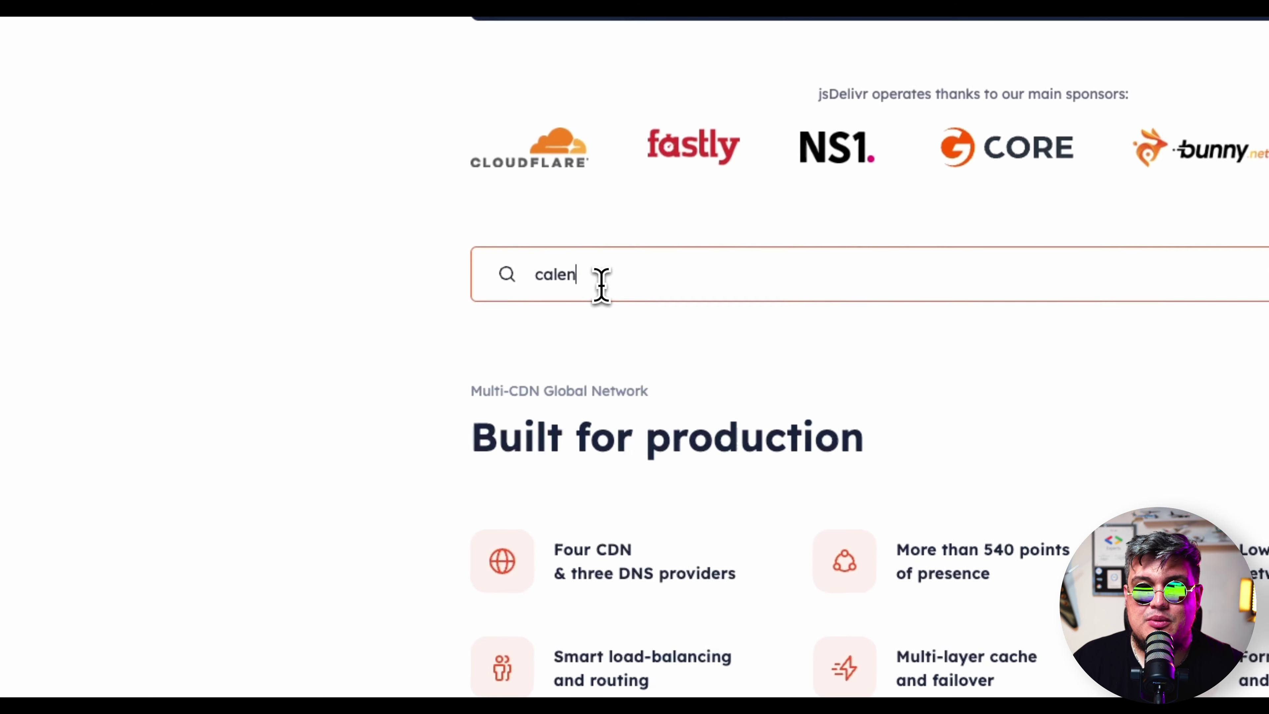
pyautogui.write('-link')
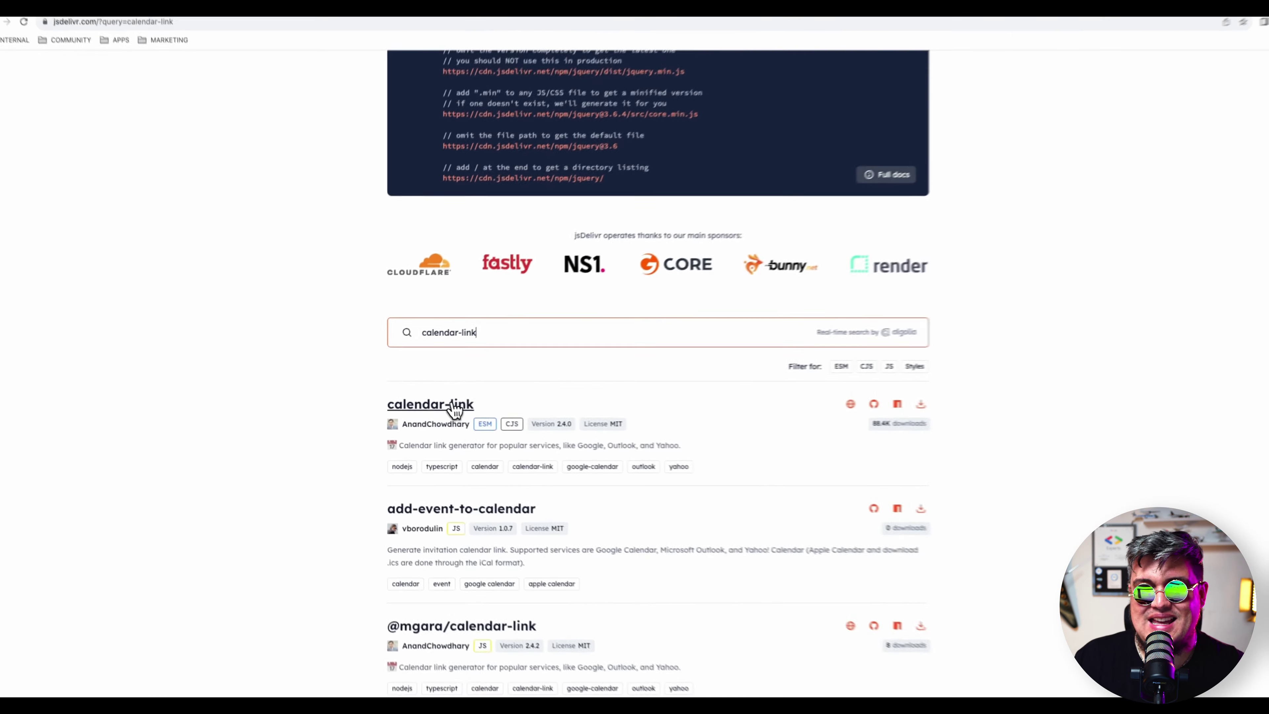
pyautogui.click(452, 406)
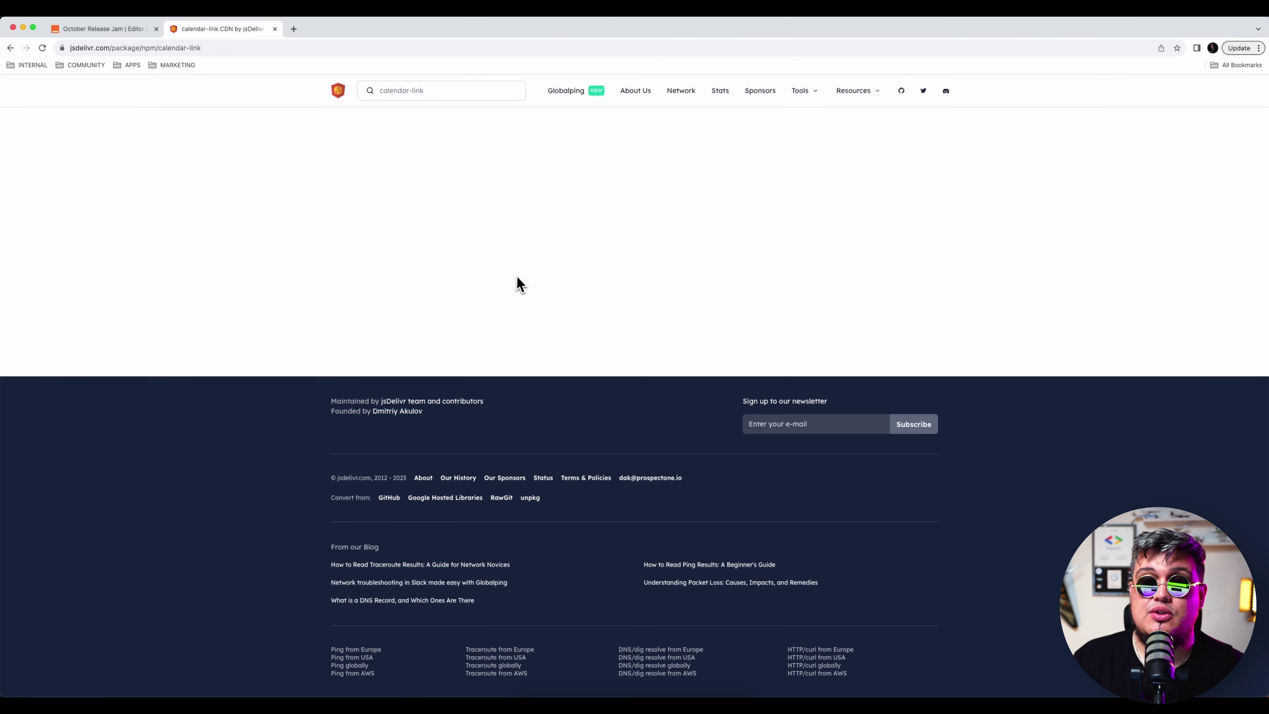
pyautogui.press('super+equal')
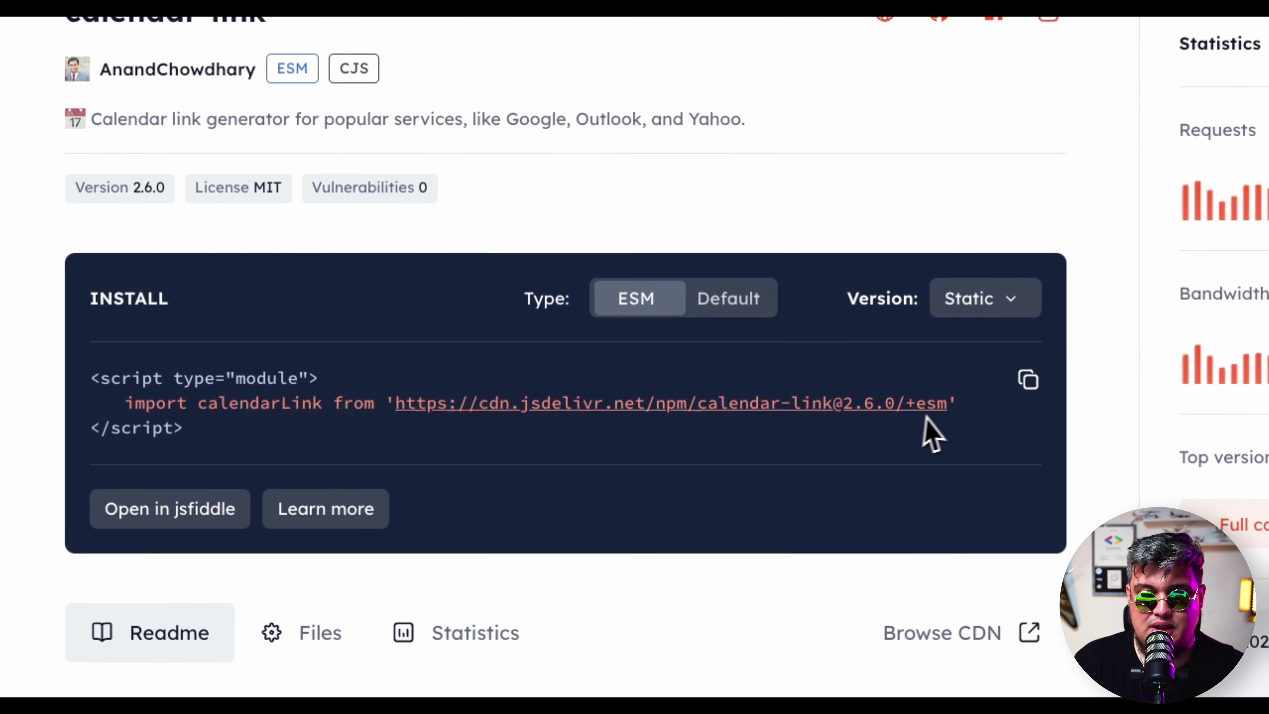
pyautogui.moveTo(947, 404); pyautogui.dragTo(396, 405)
pyautogui.press('super+c')
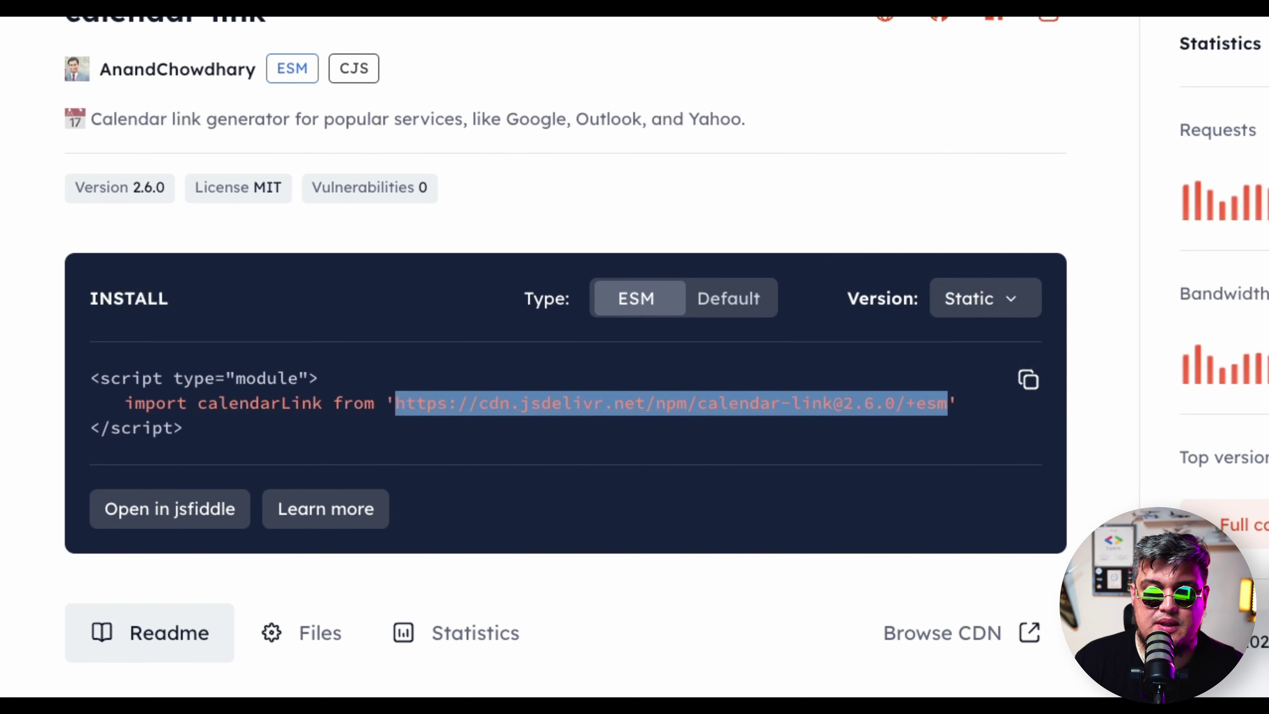
pyautogui.click(215, 42)
pyautogui.click(679, 295)
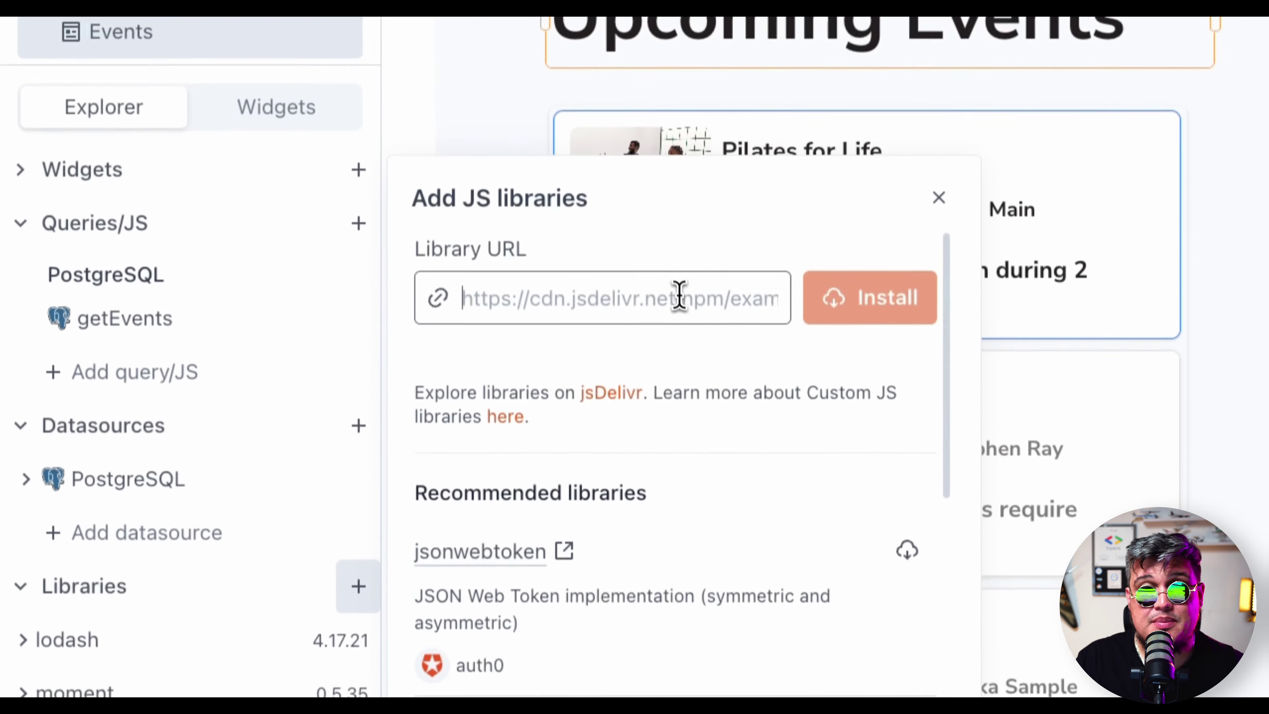
pyautogui.press('super+v')
pyautogui.click(834, 300)
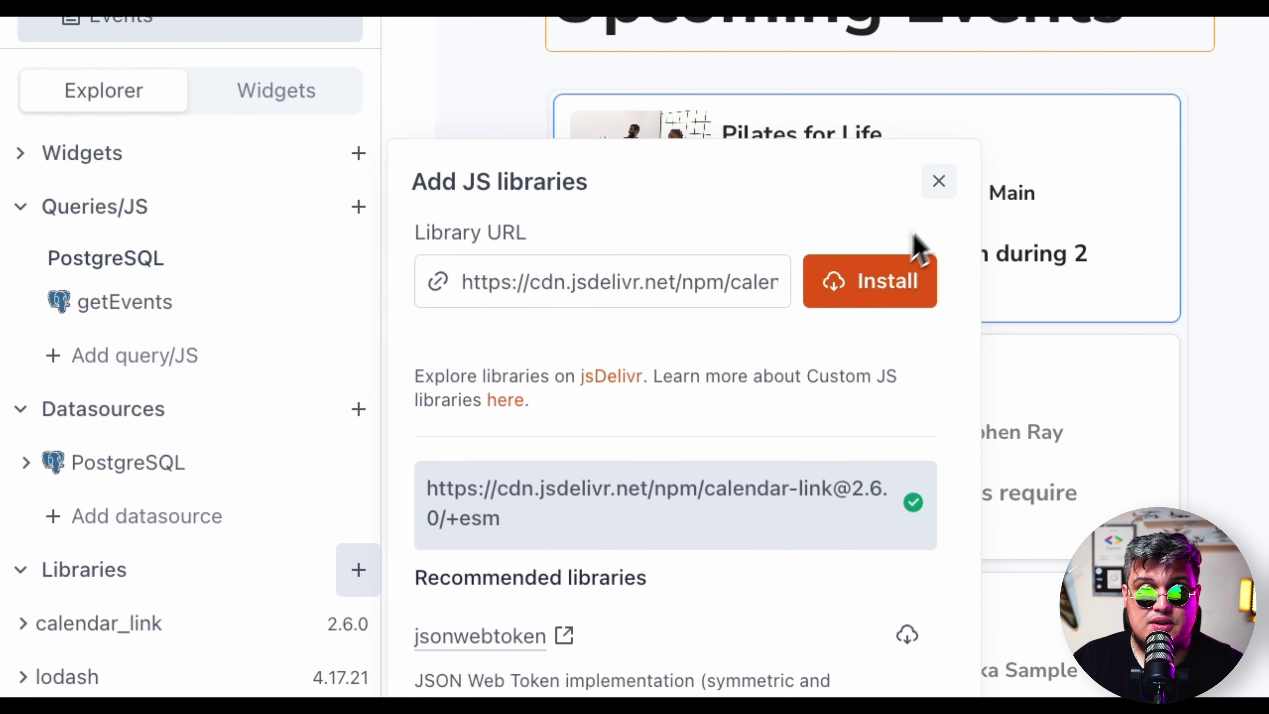
pyautogui.click(939, 182)
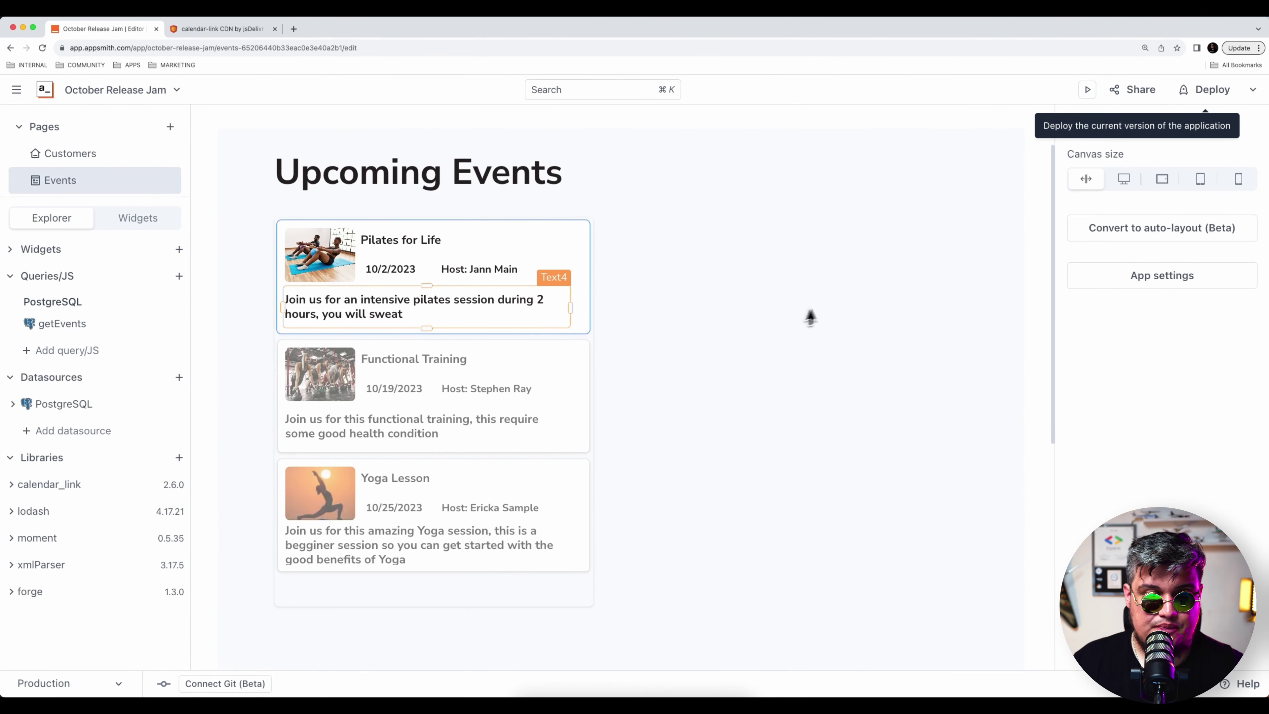
# Step: Create a new JS object on the Events page and clear the default variables and functions from its export block
pyautogui.click(745, 307)
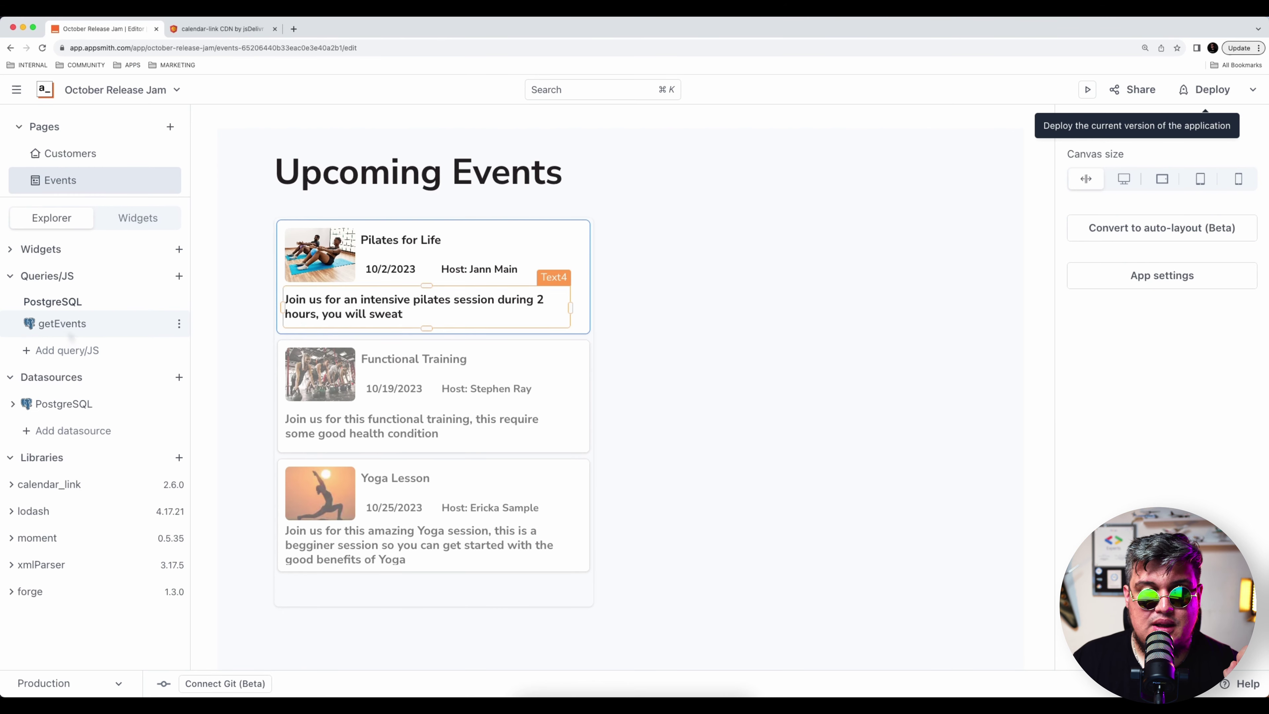
pyautogui.click(179, 276)
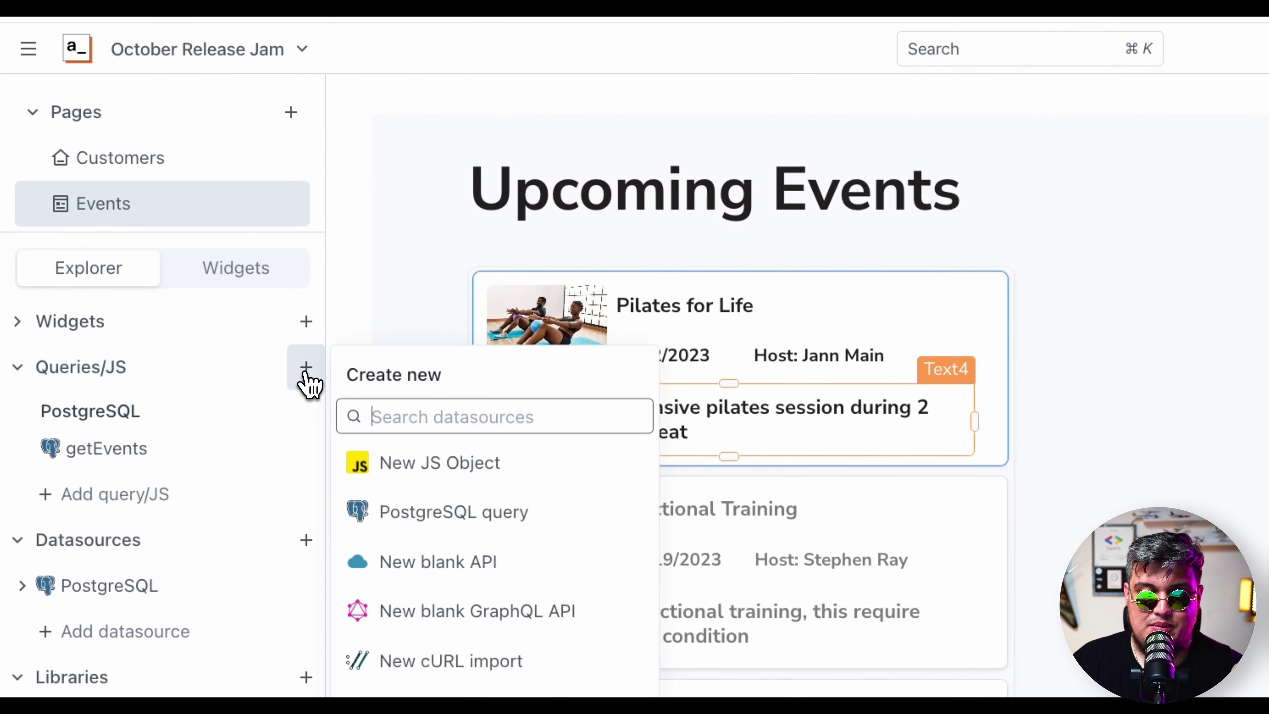
pyautogui.click(440, 462)
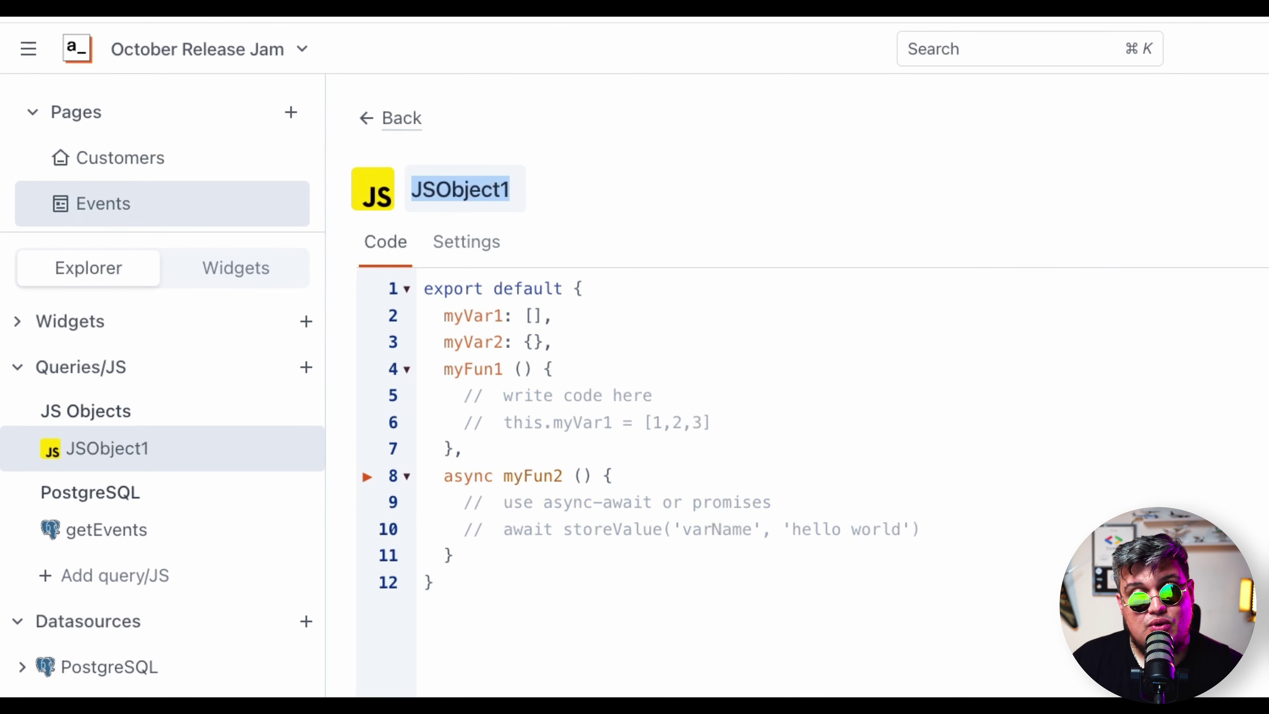
pyautogui.moveTo(460, 554); pyautogui.dragTo(436, 317)
pyautogui.press('BackSpace')
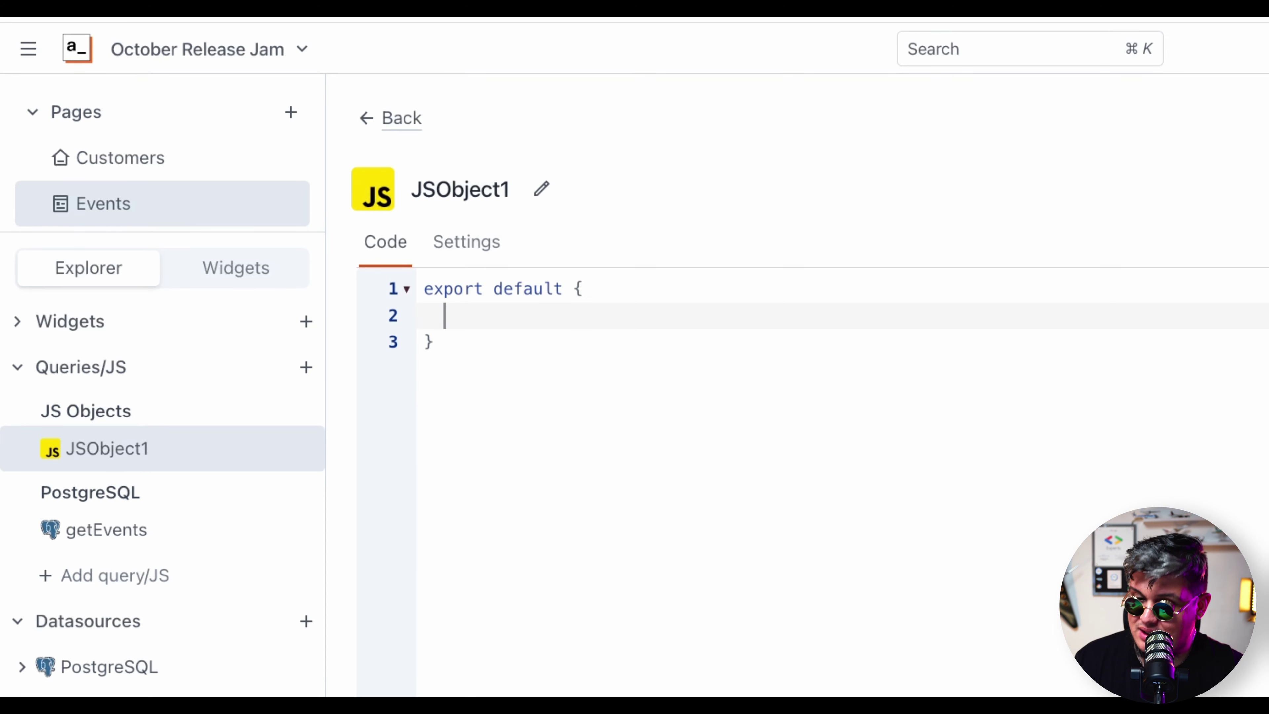
# Step: Switch to the jsDelivr calendar-link page and examine the Usage example's import, event object, and google, outlook and office365 calls
pyautogui.click(405, 44)
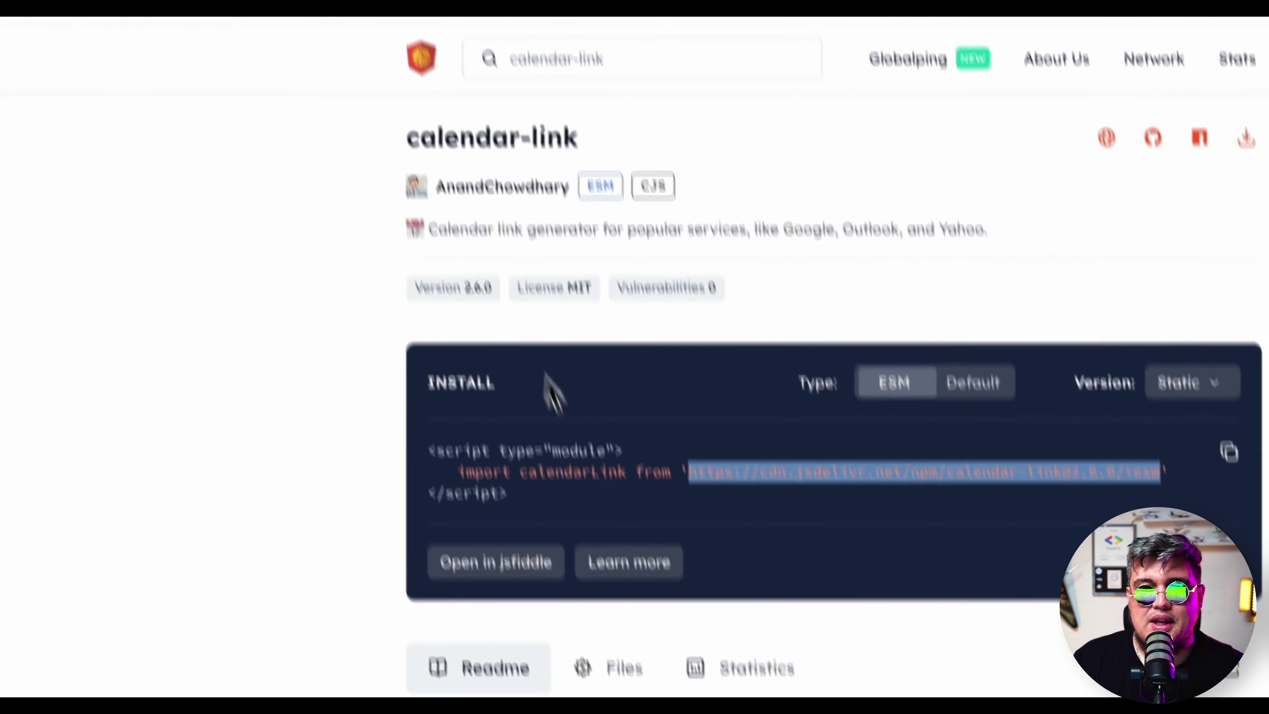
pyautogui.scroll(-4, 562, 380)
pyautogui.scroll(-5, 569, 380)
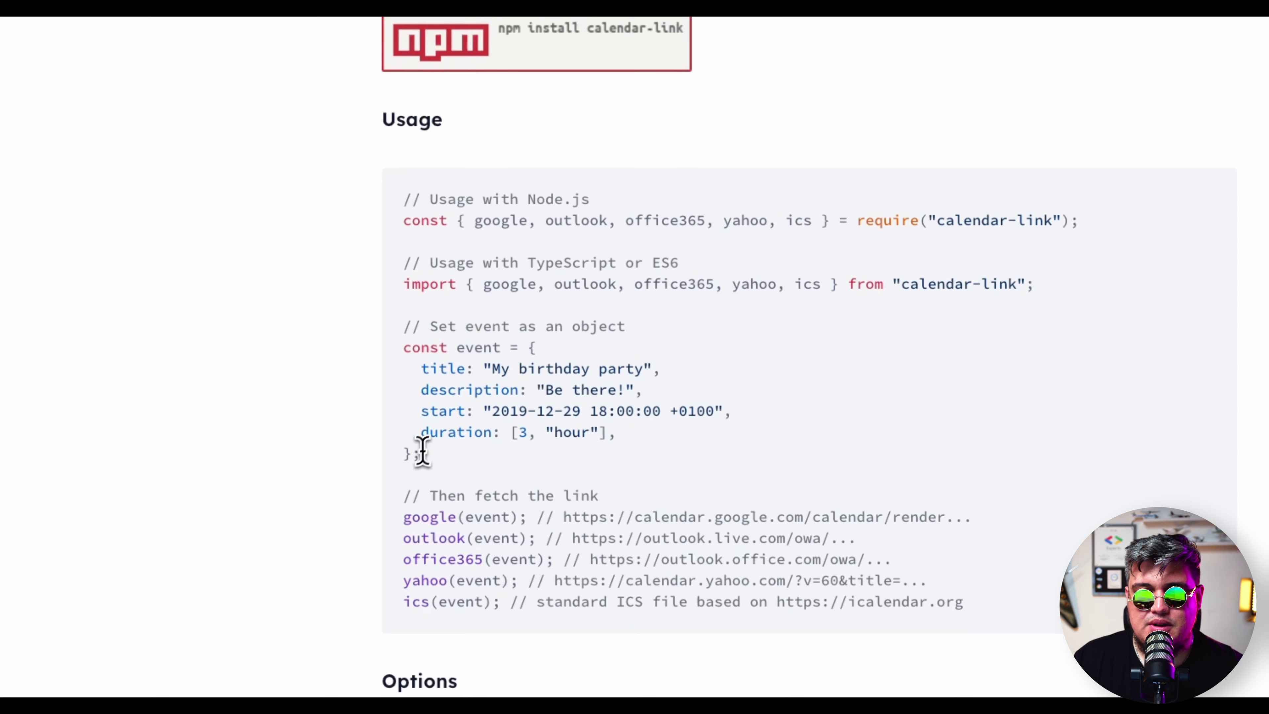
pyautogui.rightClick(409, 457)
pyautogui.click(414, 368)
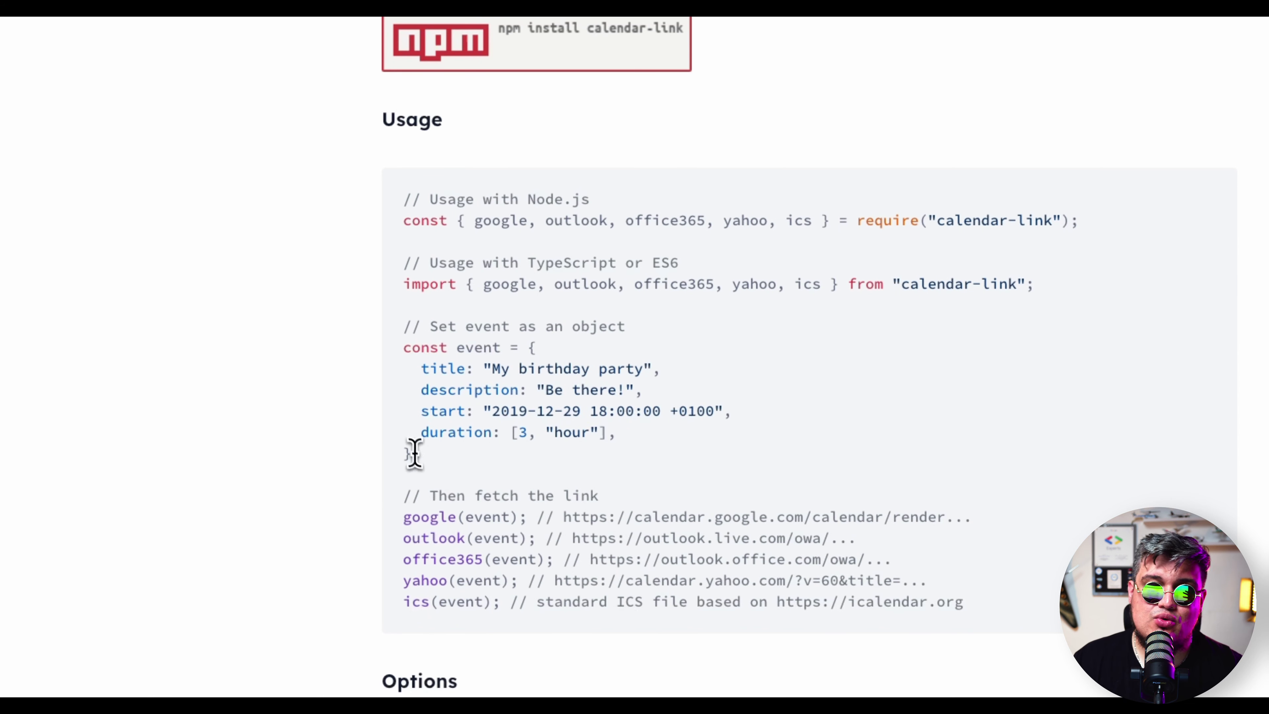
pyautogui.moveTo(409, 457); pyautogui.dragTo(405, 300)
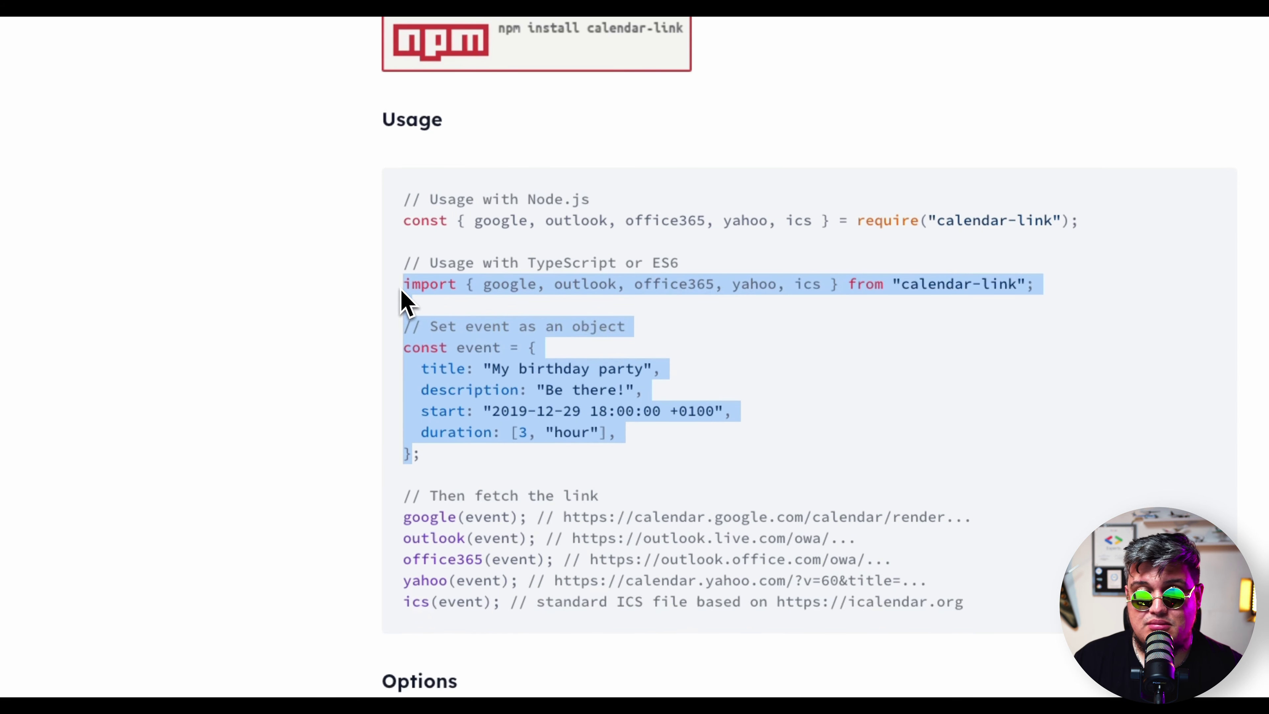
pyautogui.click(692, 458)
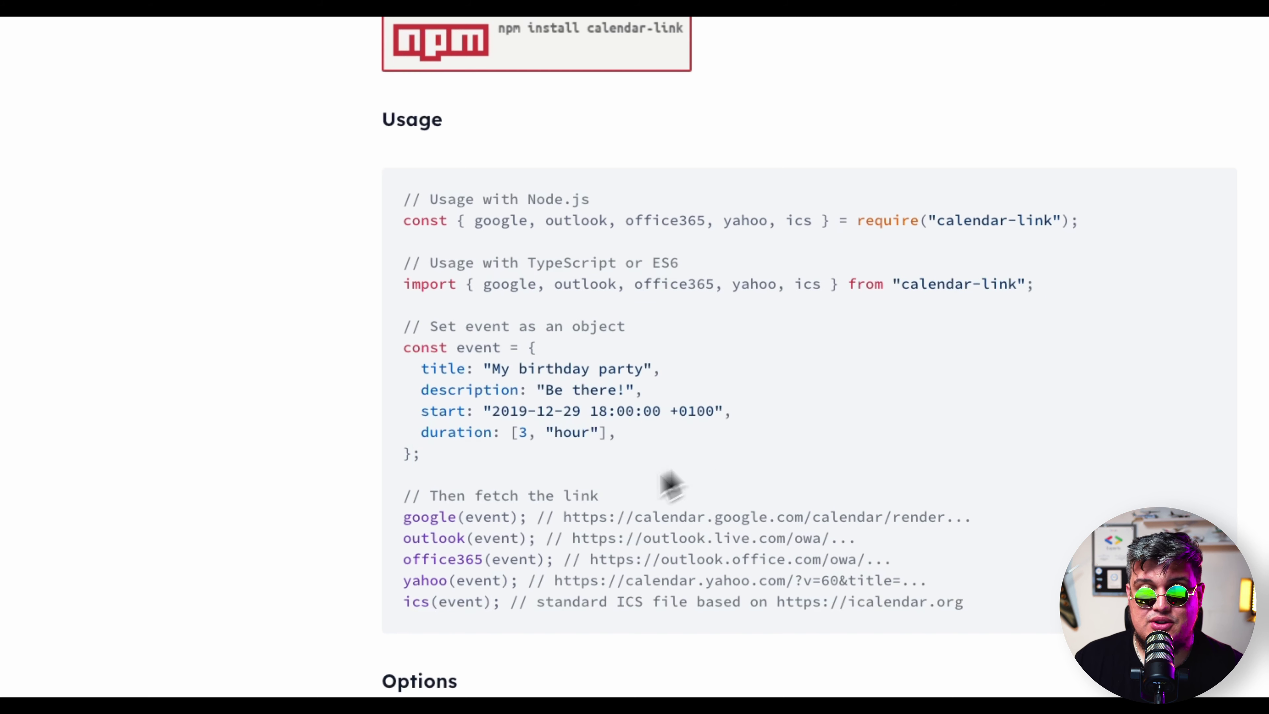
pyautogui.moveTo(527, 520); pyautogui.dragTo(404, 518)
pyautogui.moveTo(537, 539); pyautogui.dragTo(405, 547)
pyautogui.moveTo(553, 559); pyautogui.dragTo(474, 562)
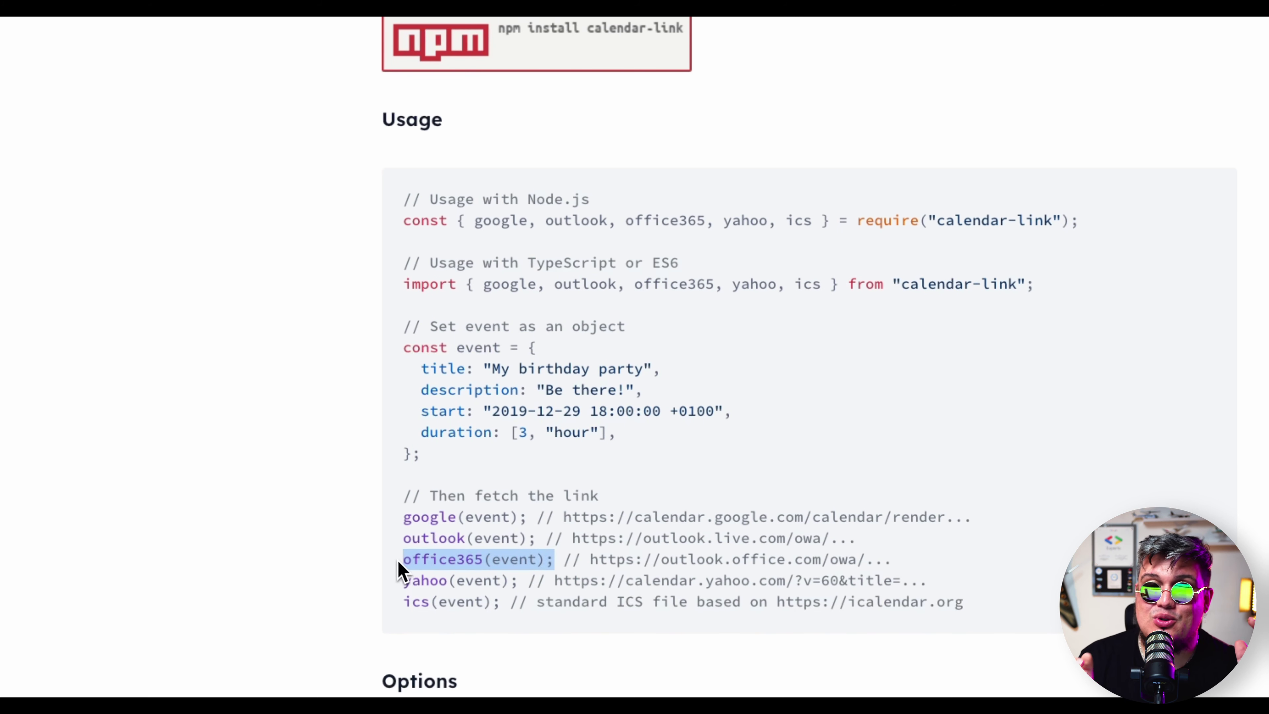
# Step: Copy the sample event object from the usage code, return to Appsmith, and declare an empty calendarLink function in the JS object
pyautogui.moveTo(413, 455); pyautogui.dragTo(522, 346)
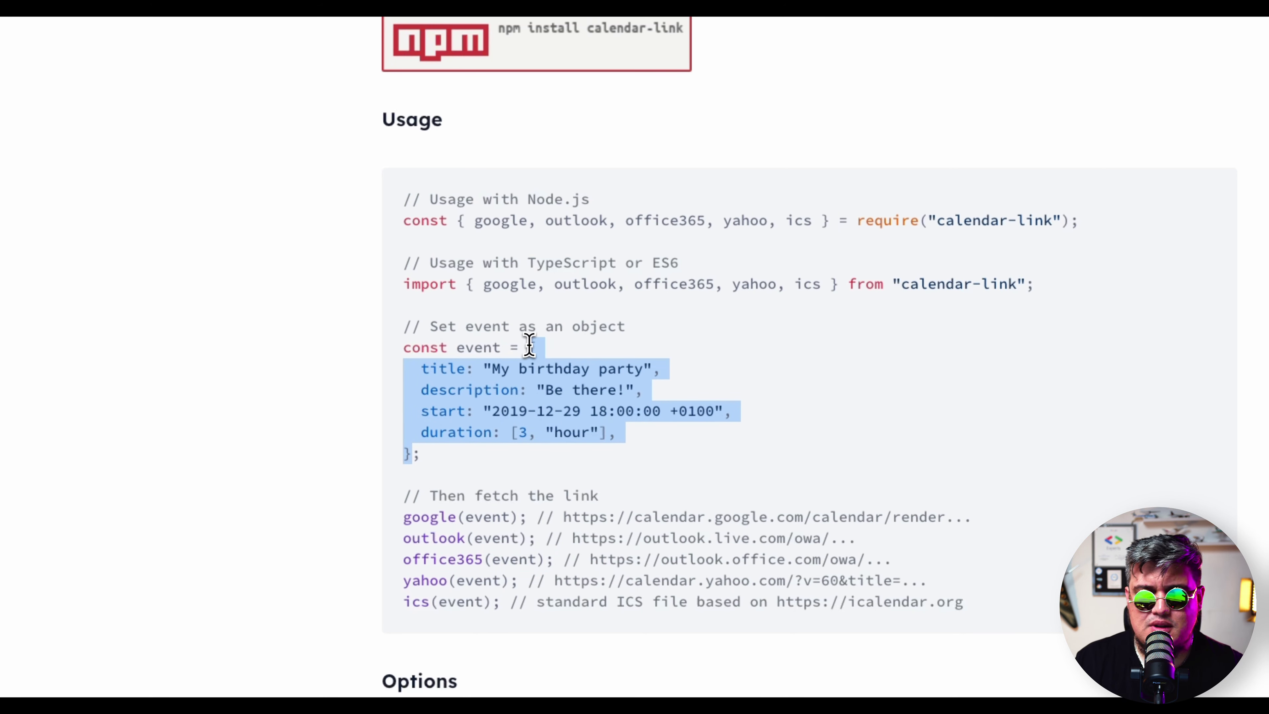
pyautogui.click(232, 29)
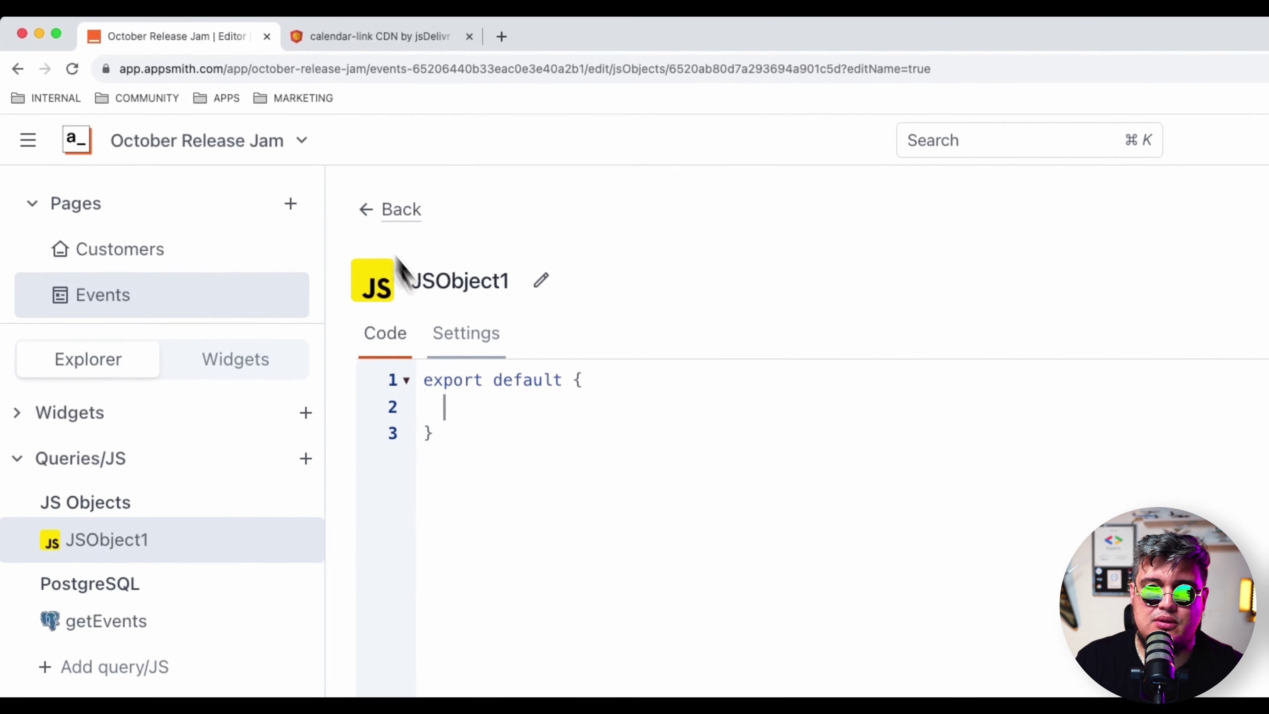
pyautogui.write('ca')
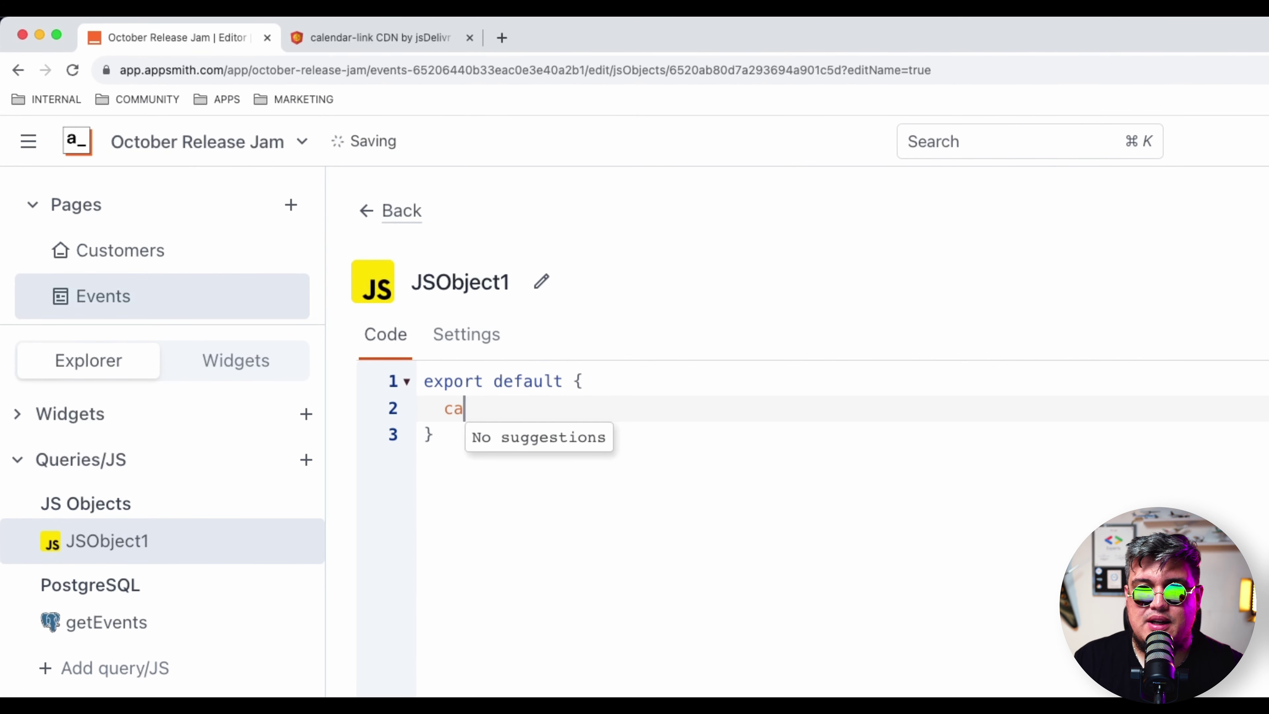
pyautogui.write('lendarL')
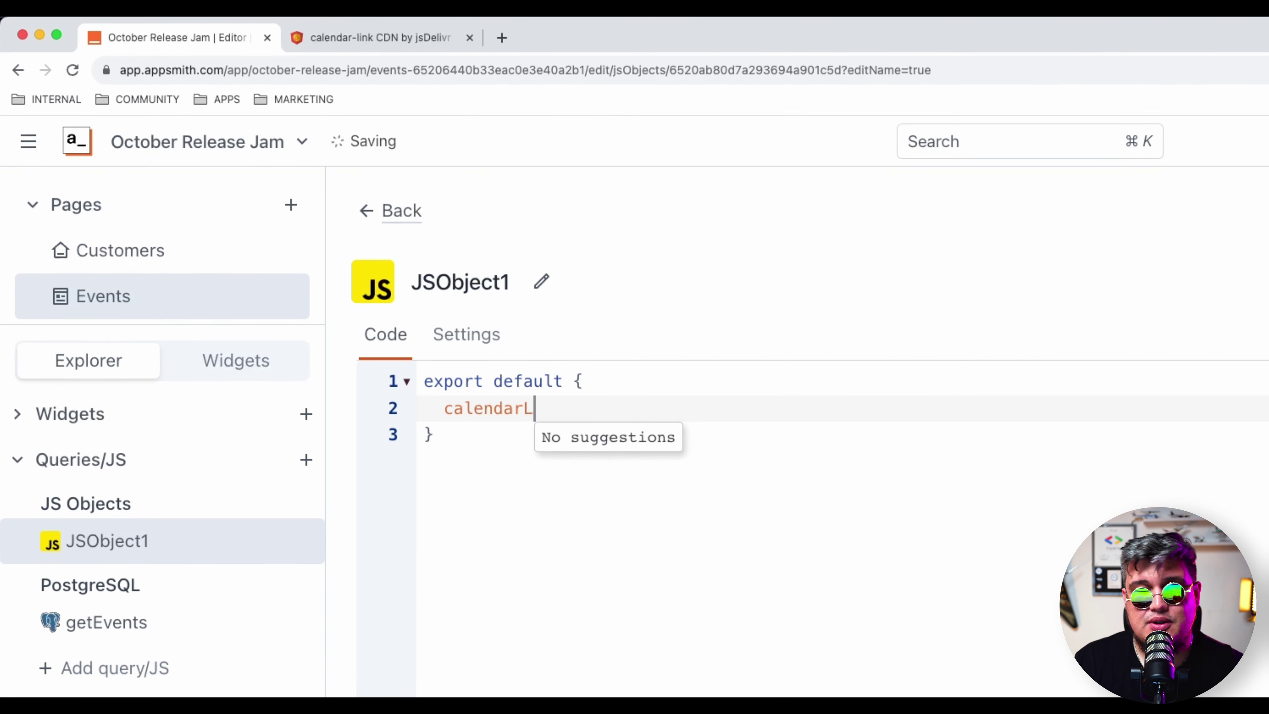
pyautogui.write('ink ()')
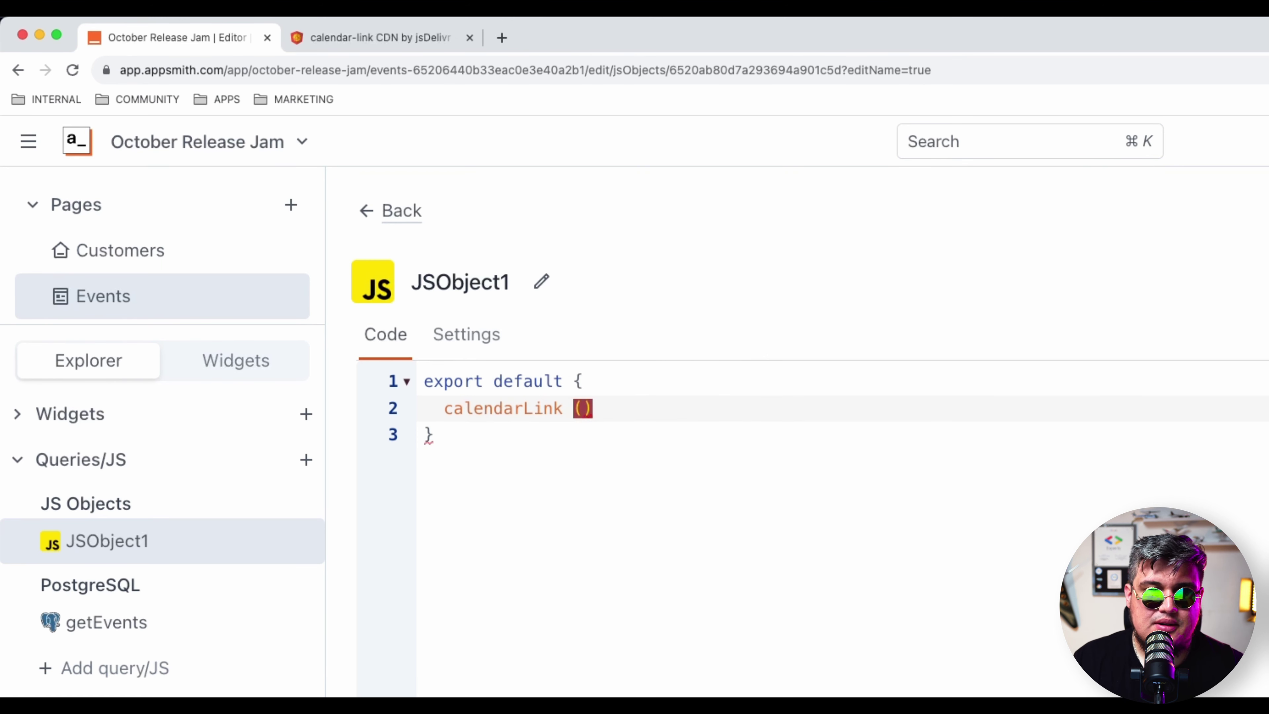
pyautogui.write(' {')
pyautogui.press('Return')
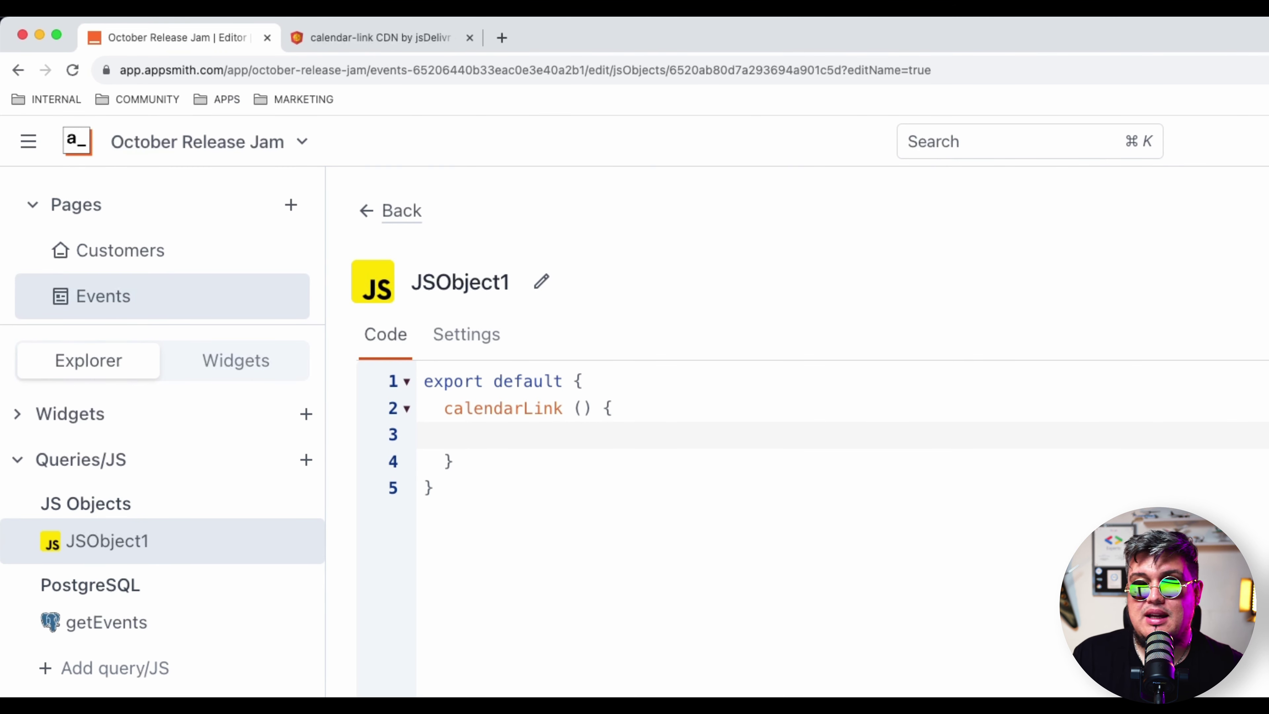
# Step: Make calendarLink return calendar_link.google() with the copied sample event object as its argument
pyautogui.write('return ')
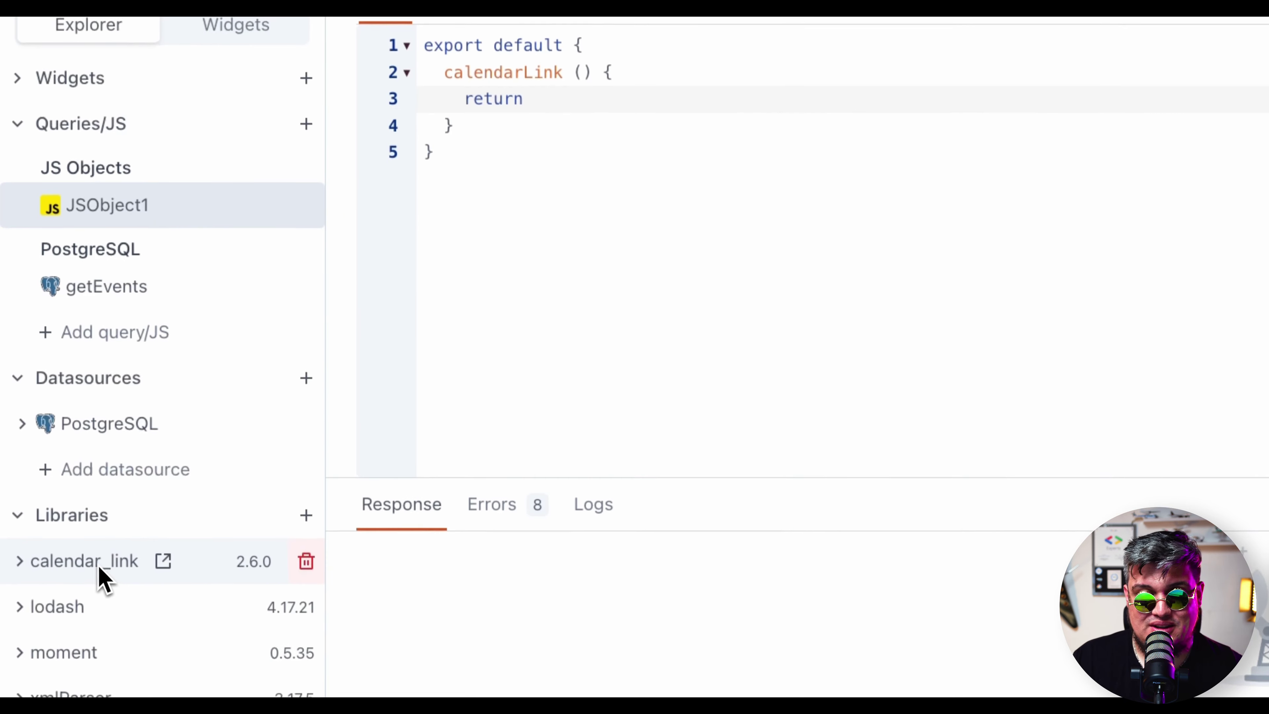
pyautogui.write('calendar_link')
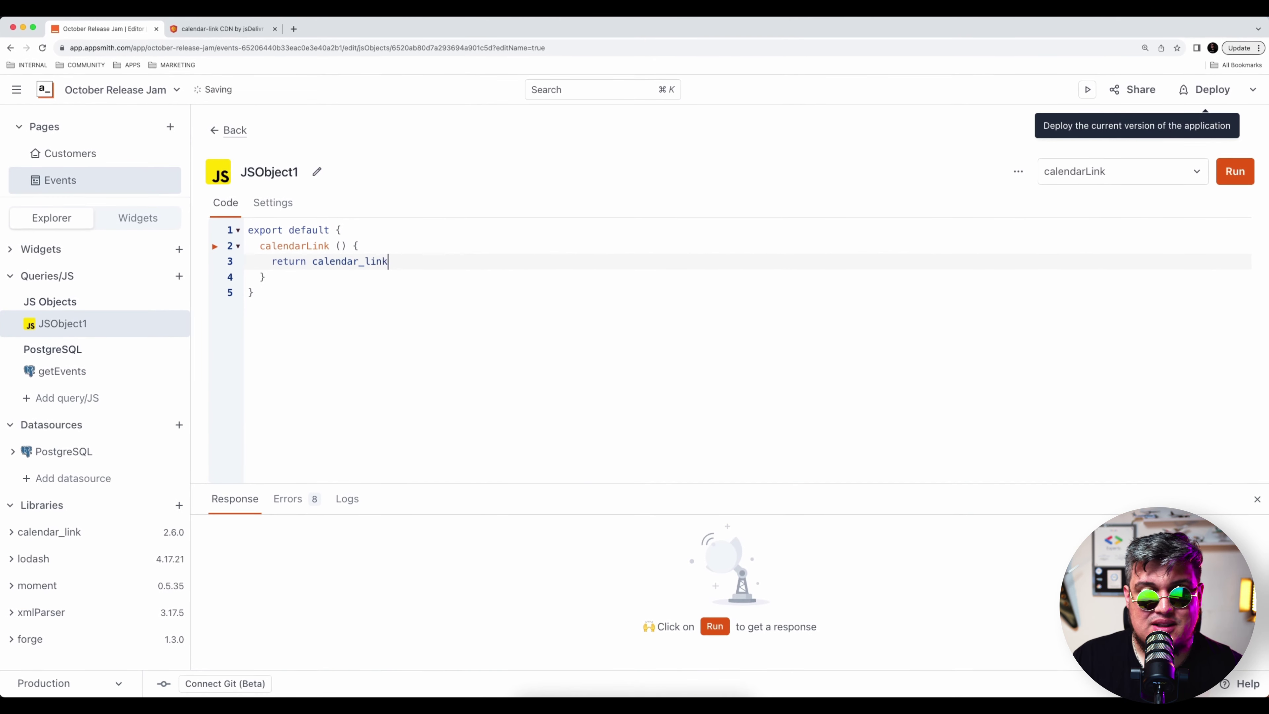
pyautogui.write('.google')
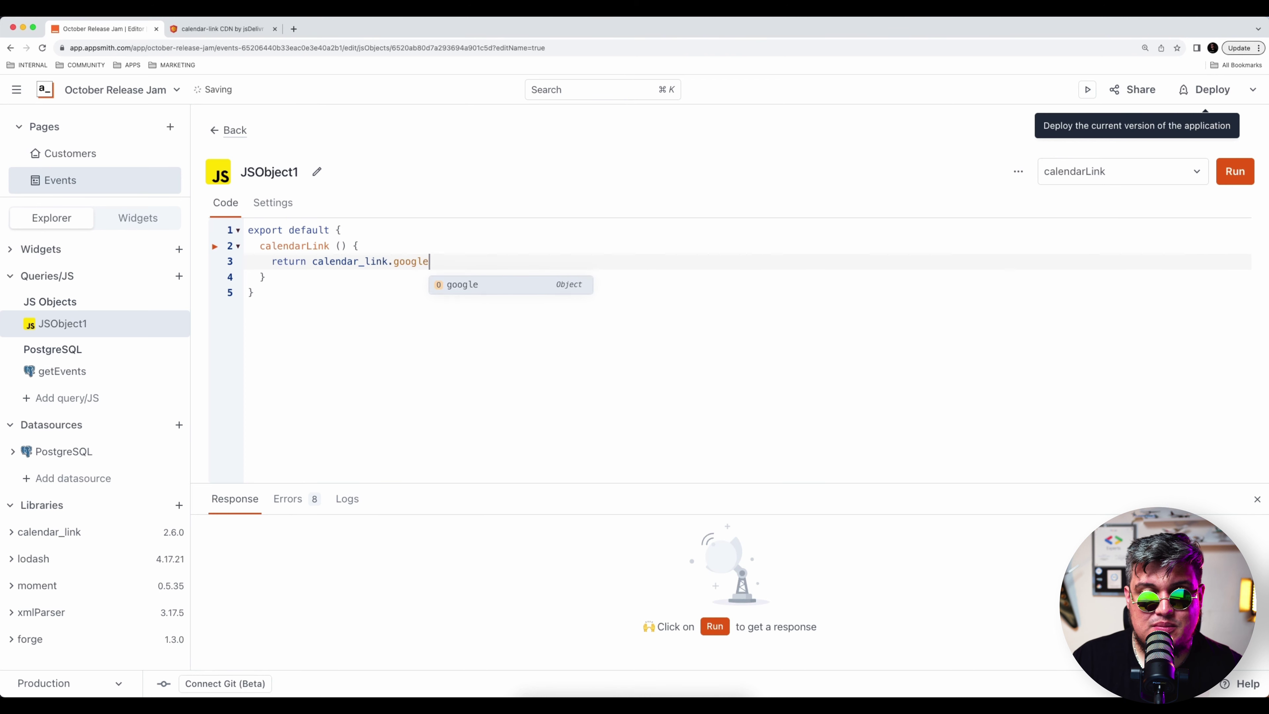
pyautogui.press('Return')
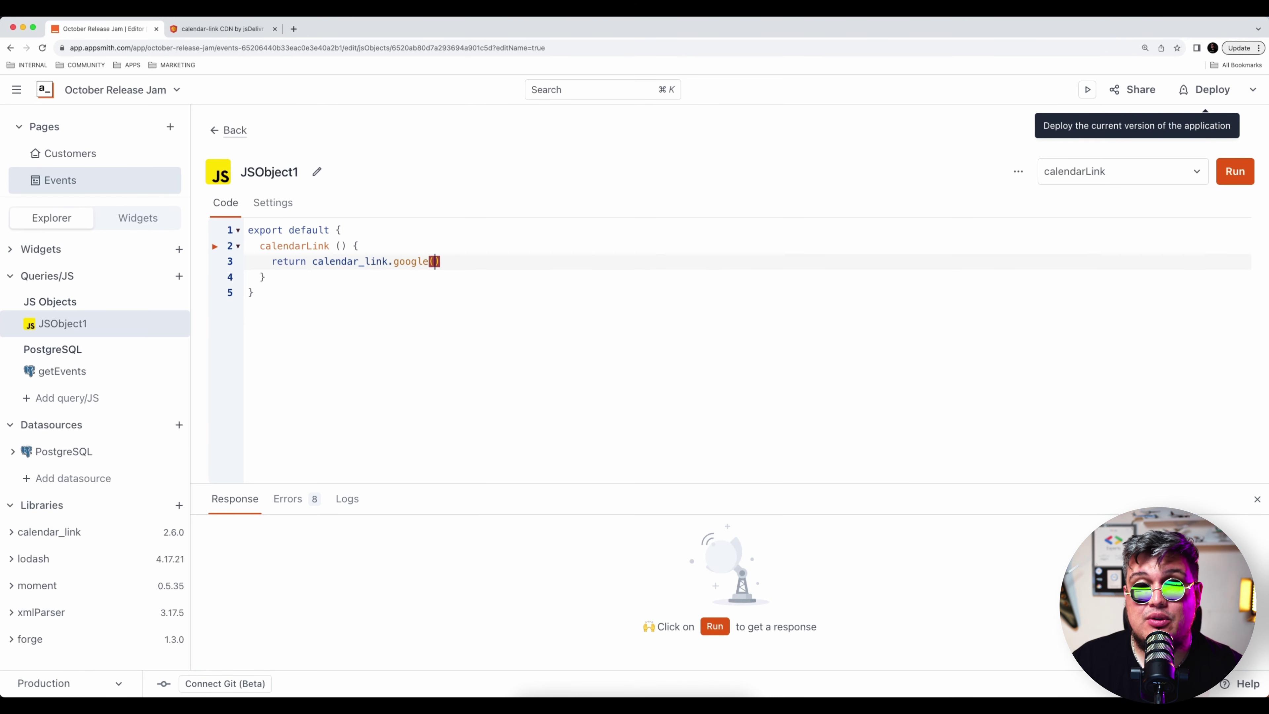
pyautogui.press('super+v')
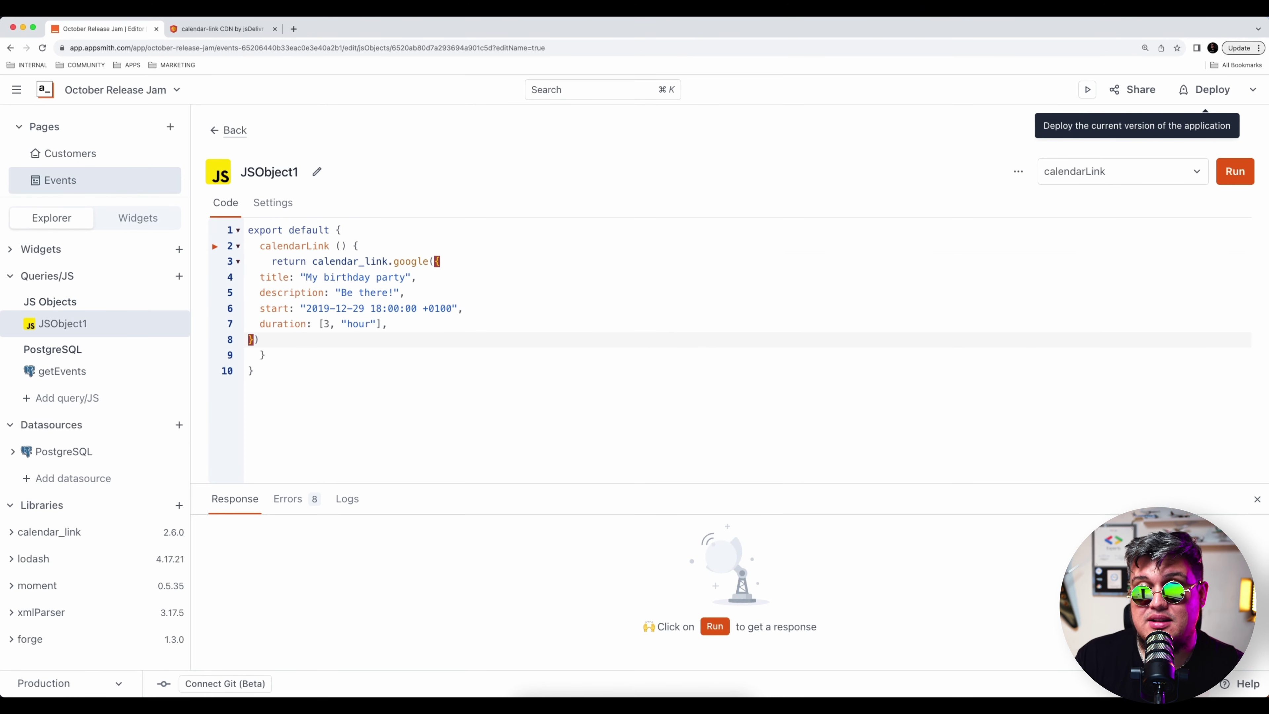
# Step: Indent the pasted event object's lines so they nest under the return statement
pyautogui.moveTo(277, 341); pyautogui.dragTo(257, 278)
pyautogui.press('Tab')
pyautogui.press('Tab')
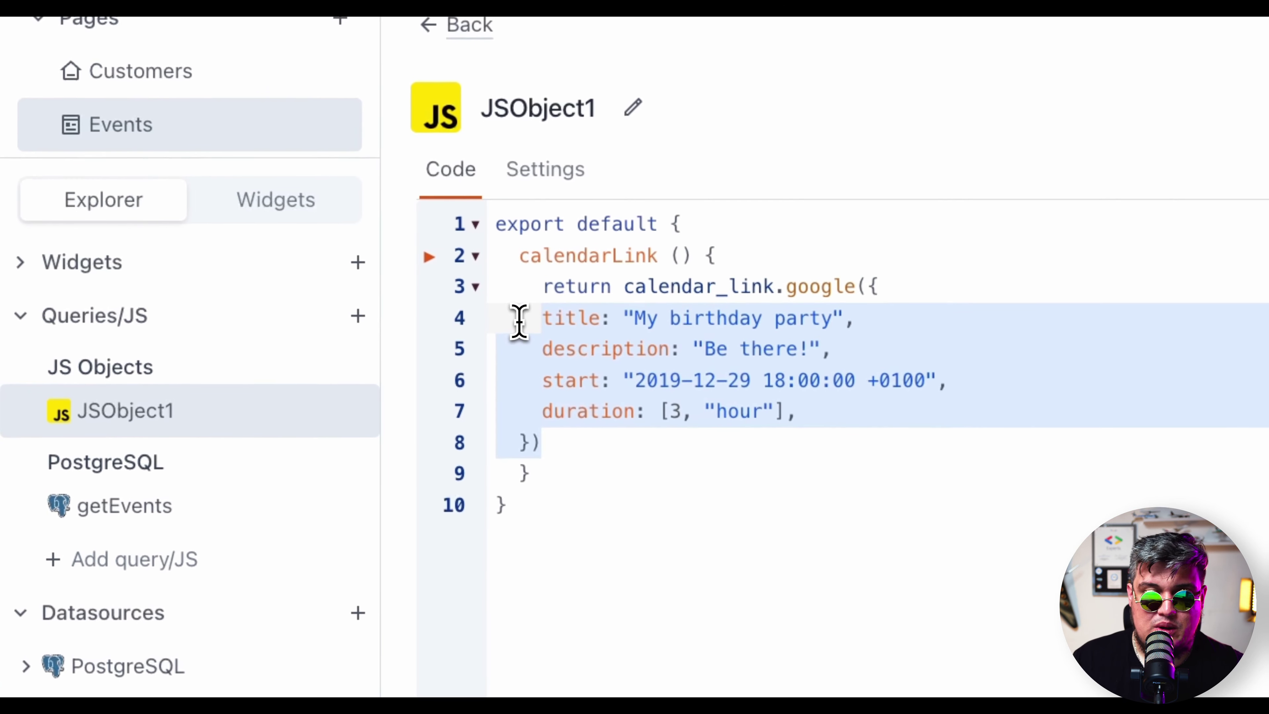
pyautogui.click(640, 378)
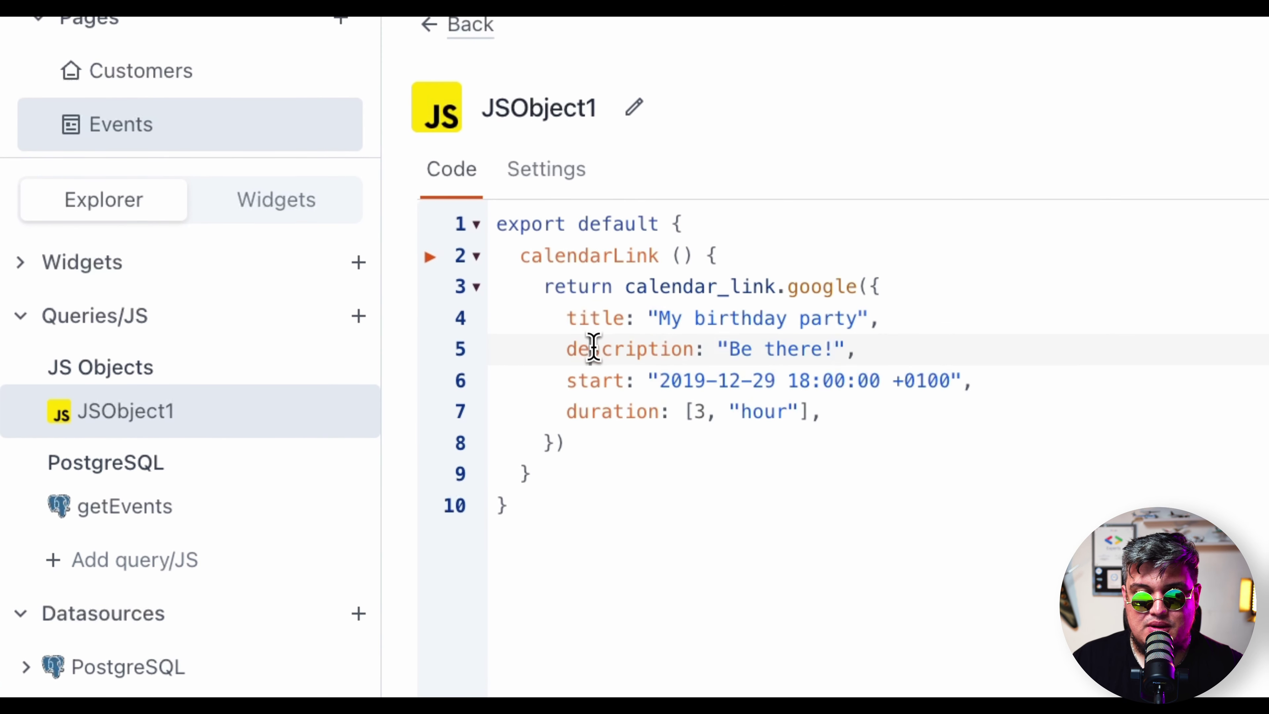
pyautogui.click(599, 382)
# Step: Add the parameters title, description, start and duration to the calendarLink function
pyautogui.click(680, 256)
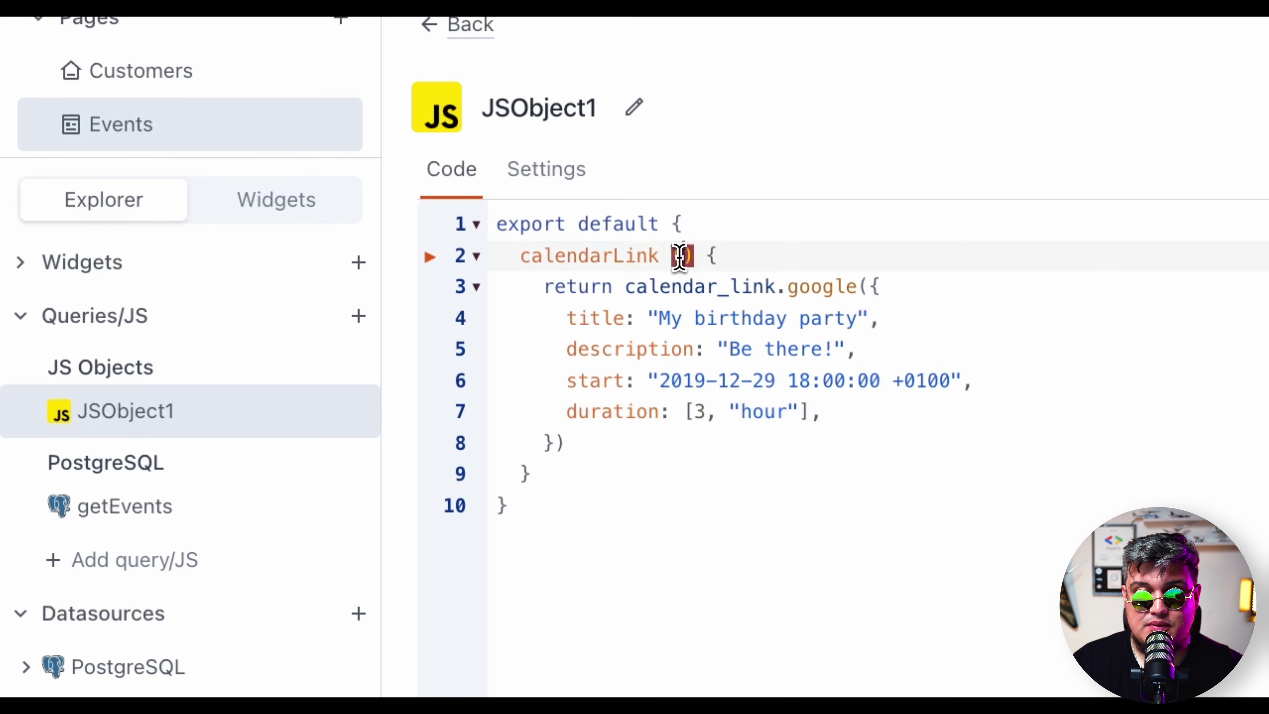
pyautogui.write('title, descrip')
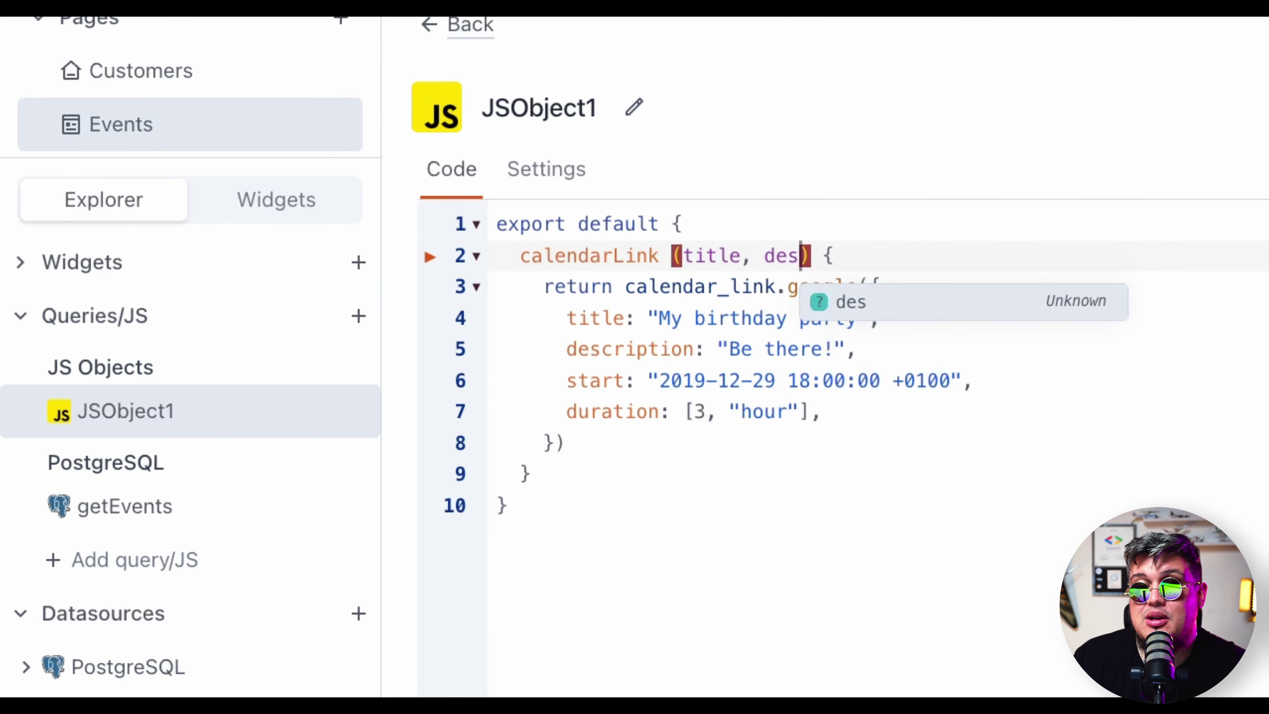
pyautogui.write('tion,st')
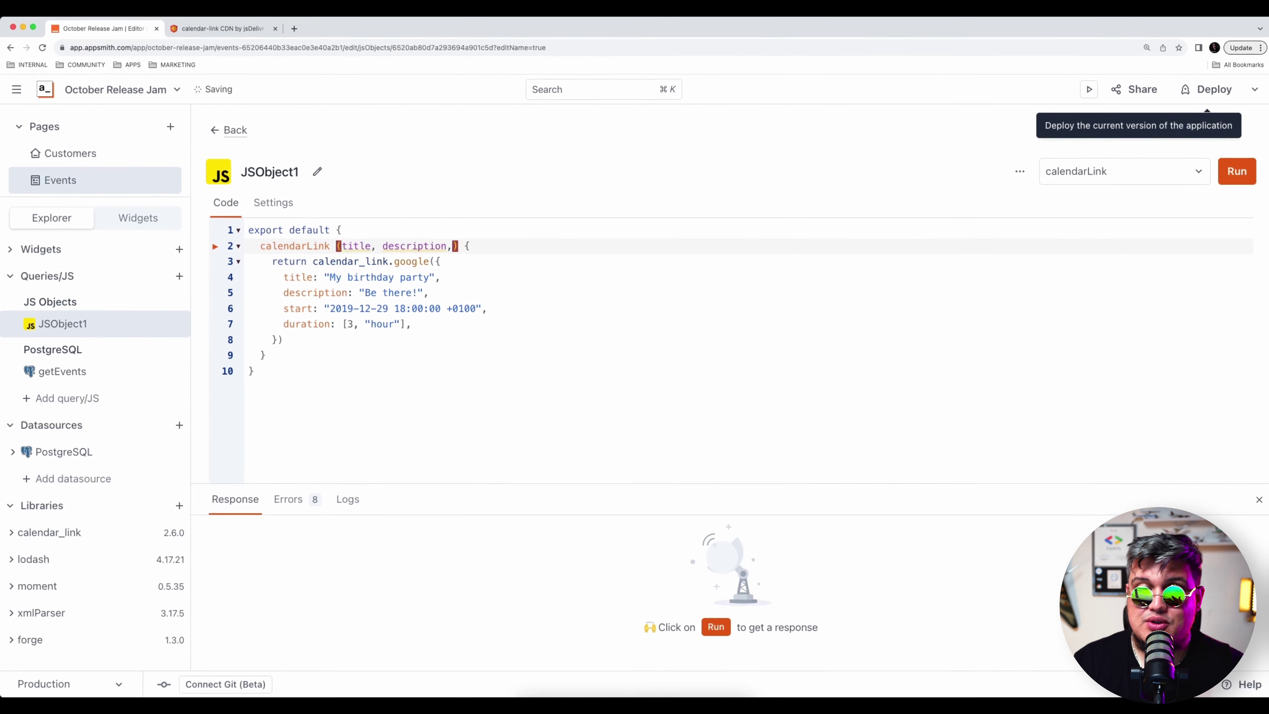
pyautogui.write('art,')
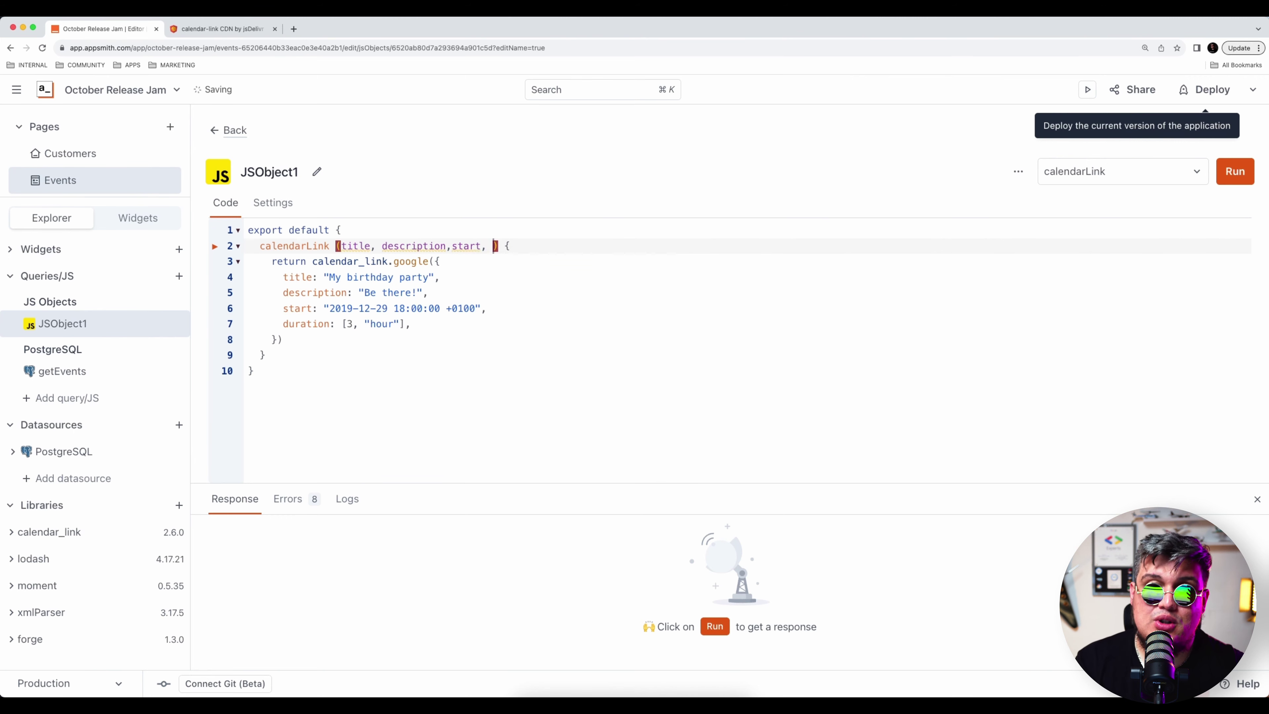
pyautogui.write(' duration')
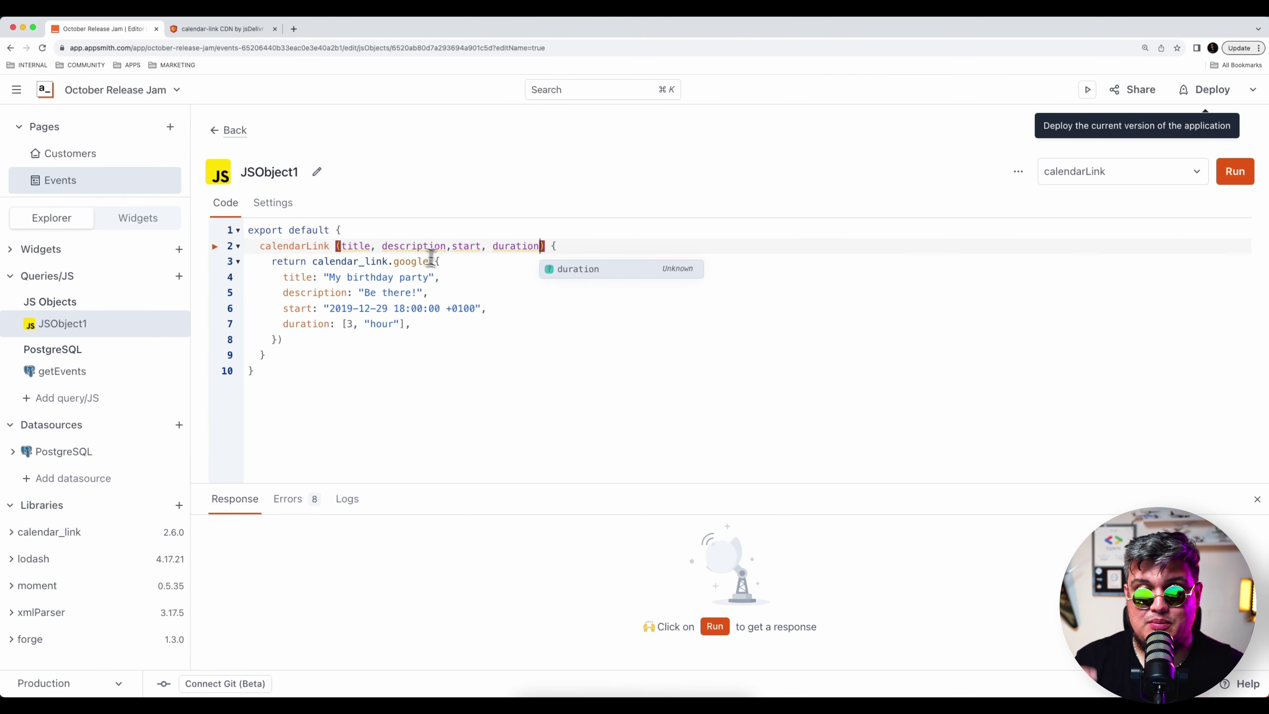
pyautogui.click(450, 245)
pyautogui.press('Down')
pyautogui.press('Down')
pyautogui.press('Down')
pyautogui.press('Down')
pyautogui.press('Down')
pyautogui.press('Down')
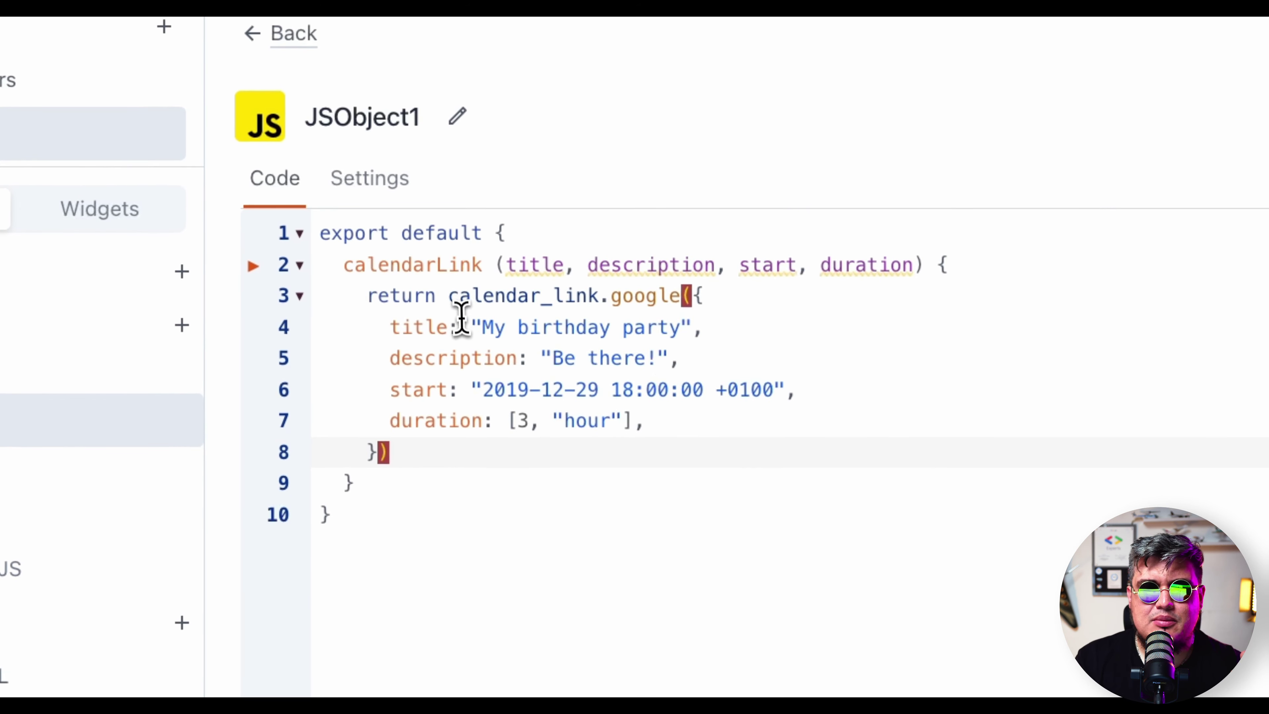
# Step: Replace the sample title, description, start and hour count in the event object with the title, description, start and duration parameters
pyautogui.moveTo(462, 318); pyautogui.dragTo(688, 328)
pyautogui.write('title:title,')
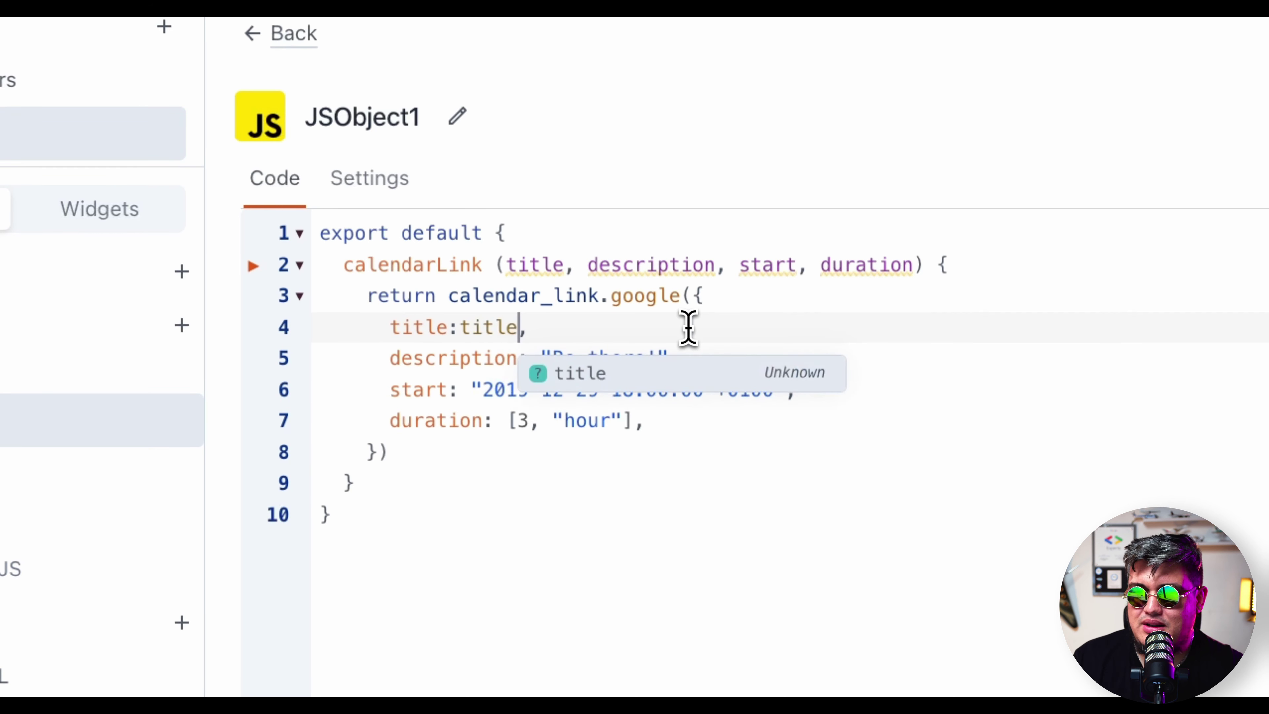
pyautogui.click(464, 328)
pyautogui.moveTo(542, 358); pyautogui.dragTo(669, 357)
pyautogui.write('description')
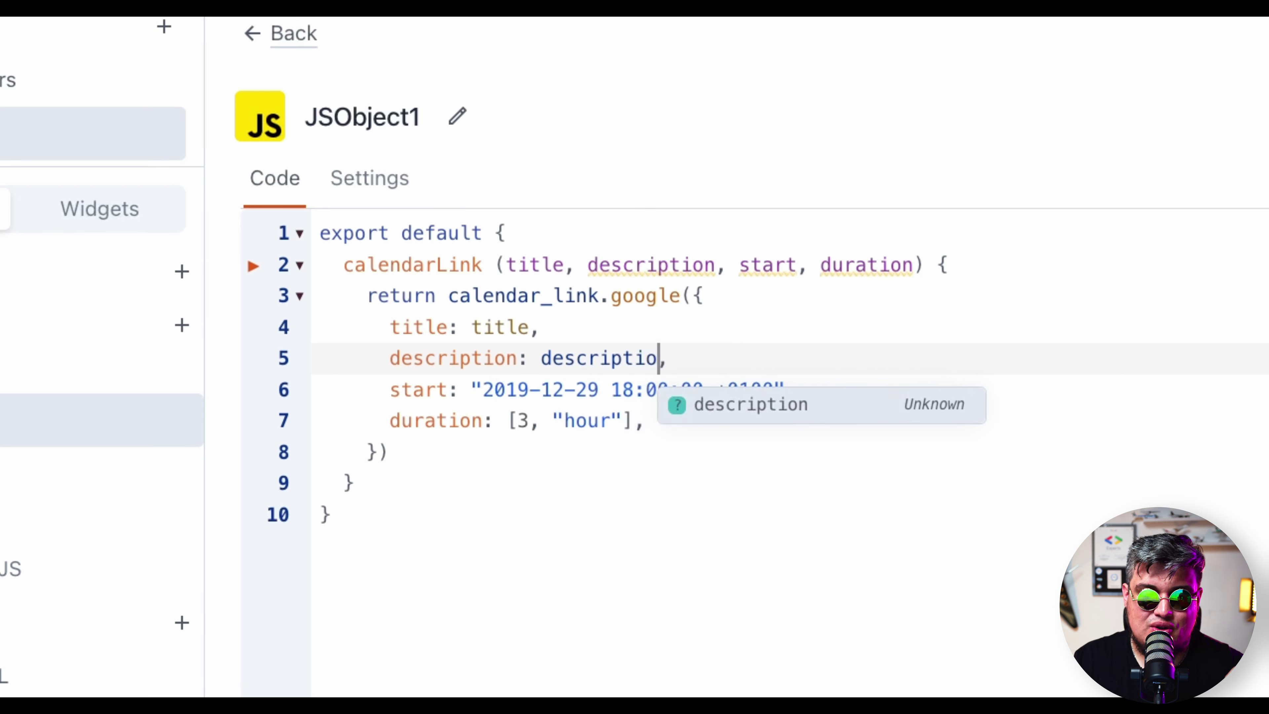
pyautogui.moveTo(474, 389); pyautogui.dragTo(782, 388)
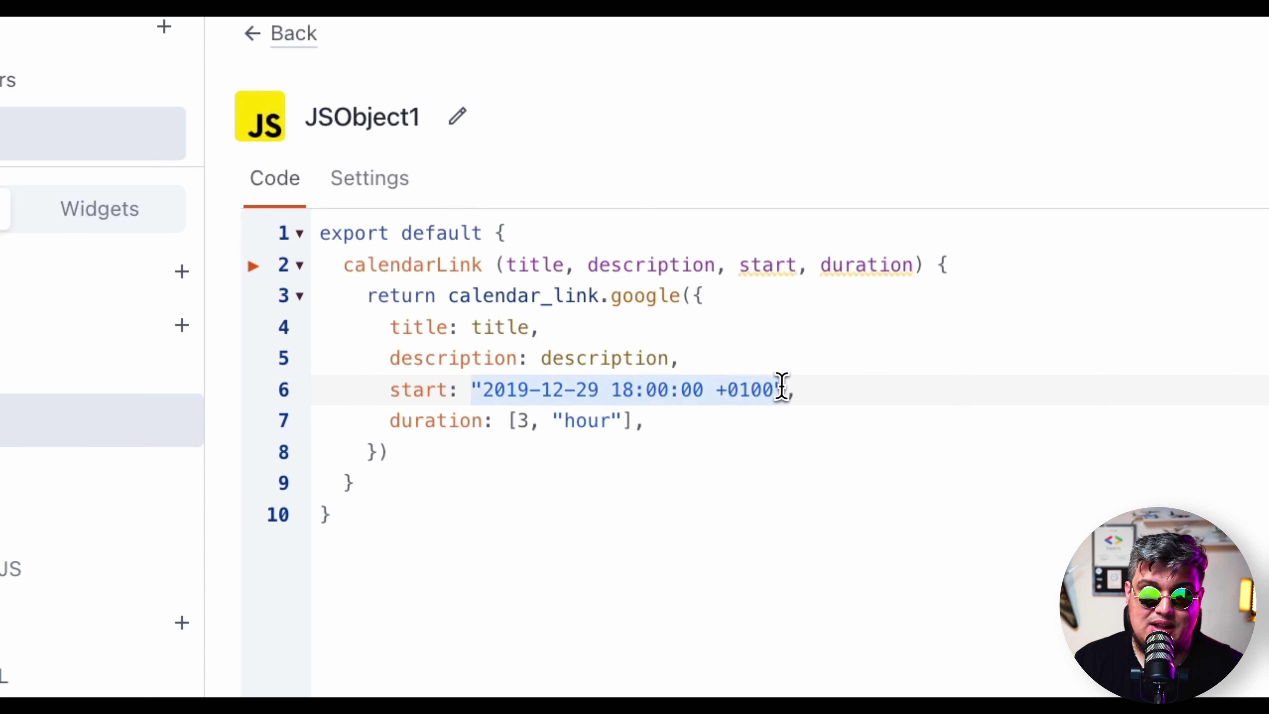
pyautogui.write('start: start,')
pyautogui.click(878, 366)
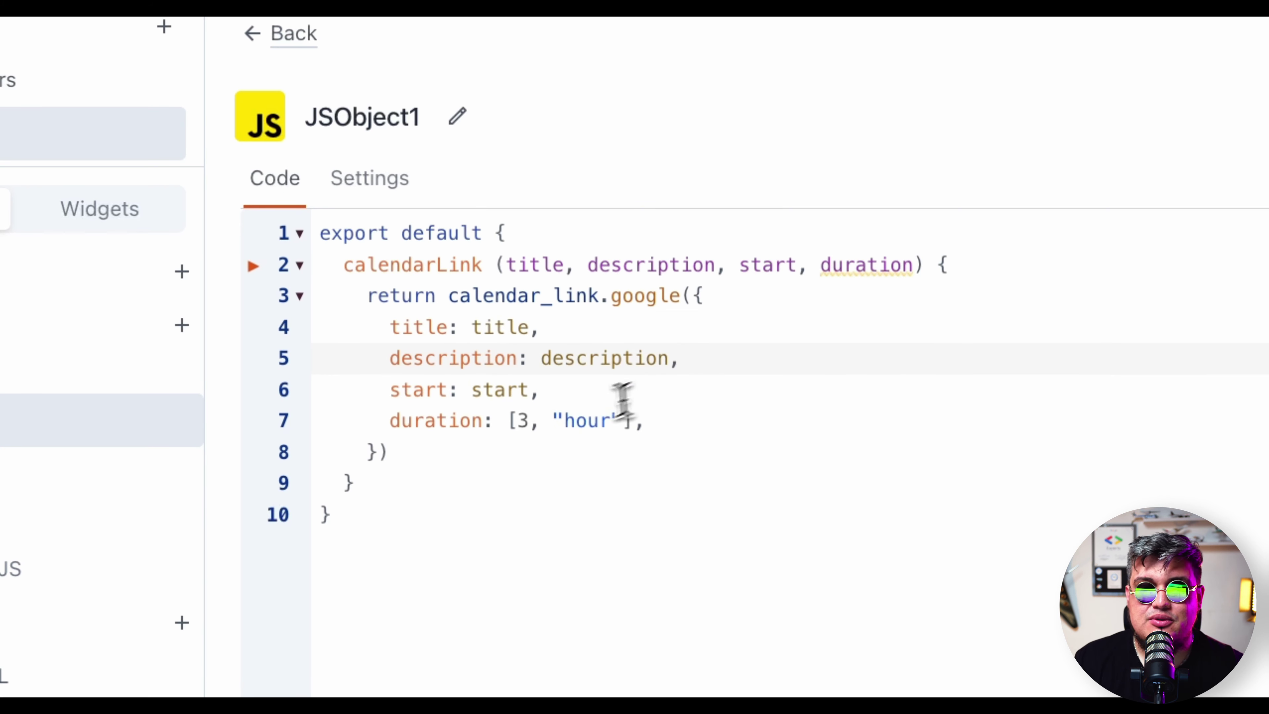
pyautogui.doubleClick(527, 421)
pyautogui.write('duration')
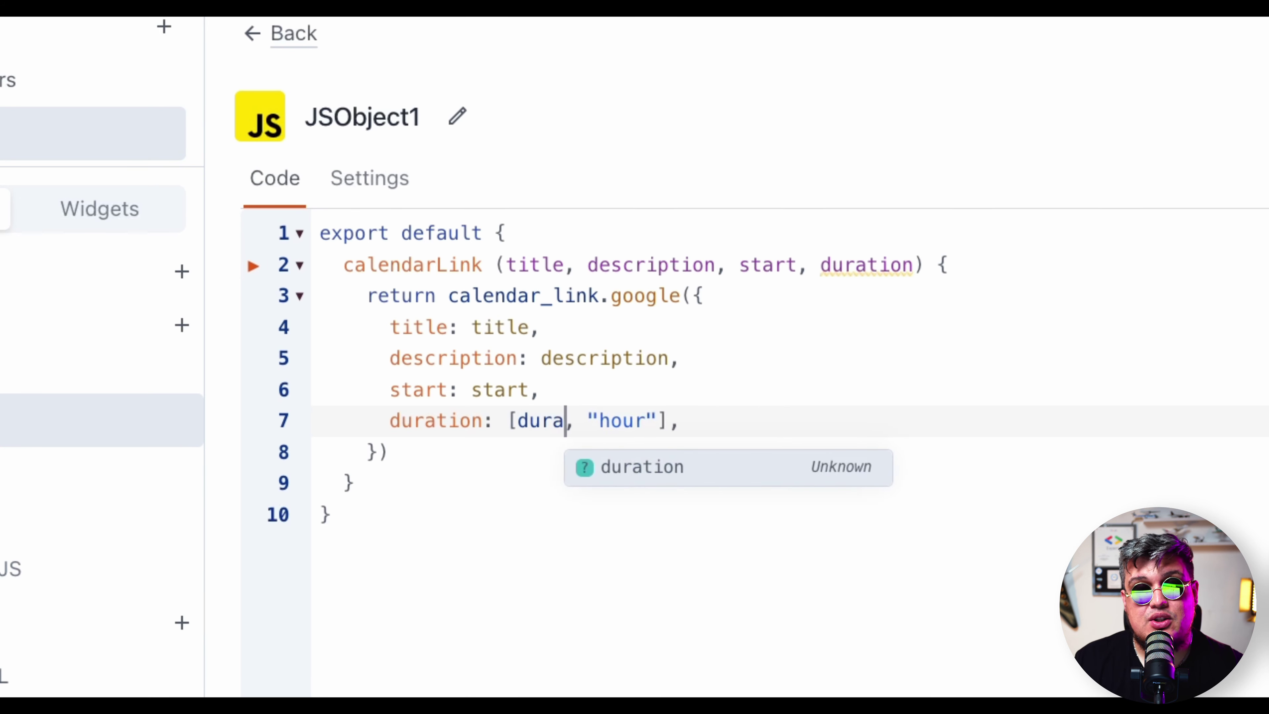
pyautogui.click(756, 367)
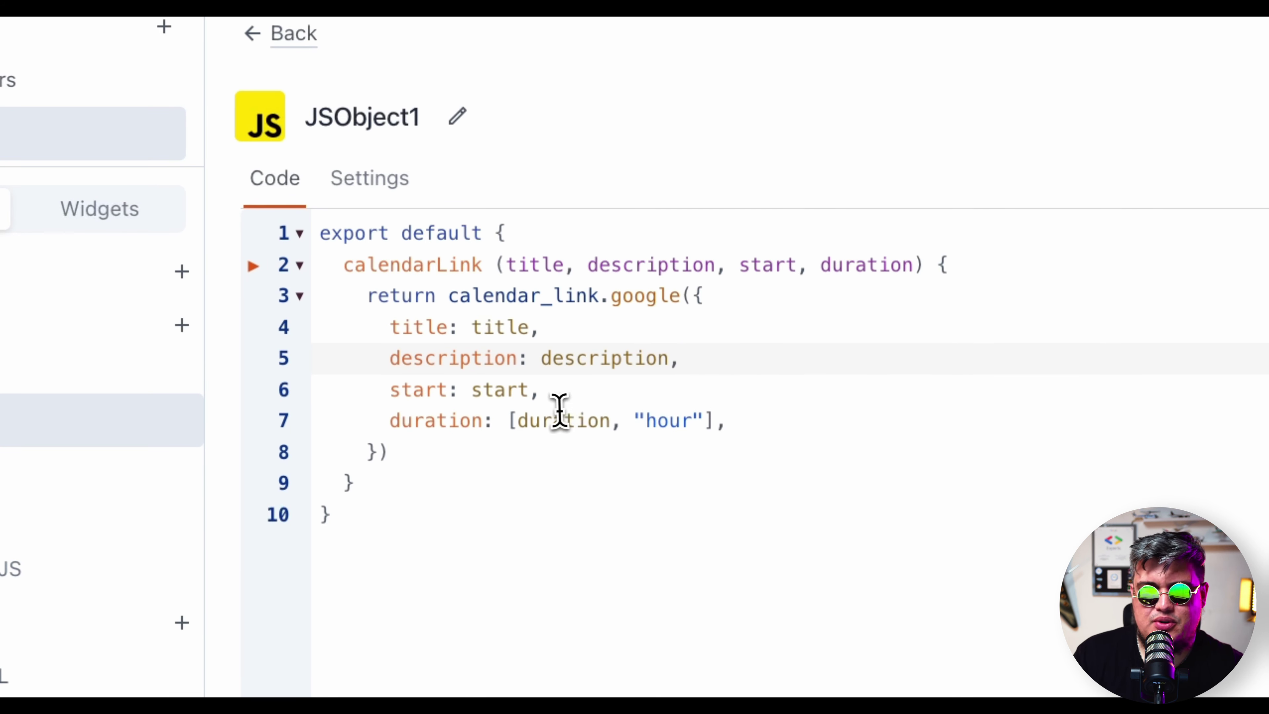
# Step: Rename the JS object to Calendar
pyautogui.click(509, 582)
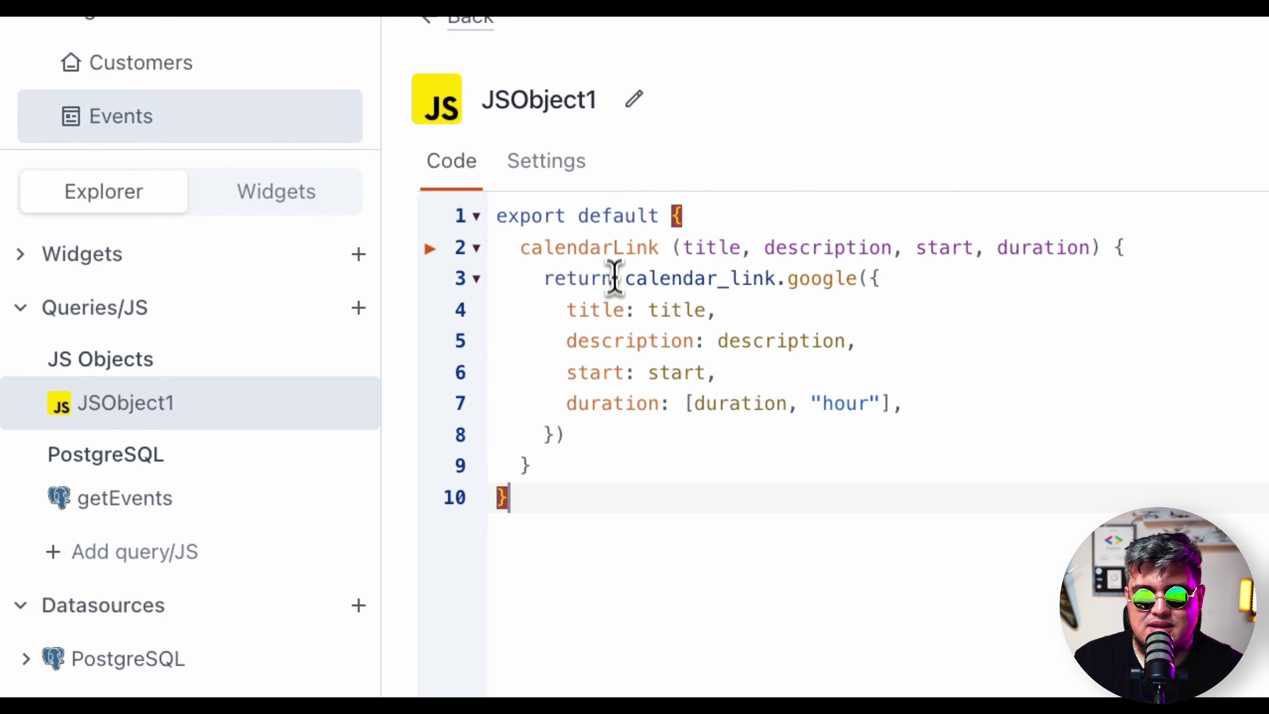
pyautogui.doubleClick(618, 250)
pyautogui.click(569, 103)
pyautogui.write('Cal')
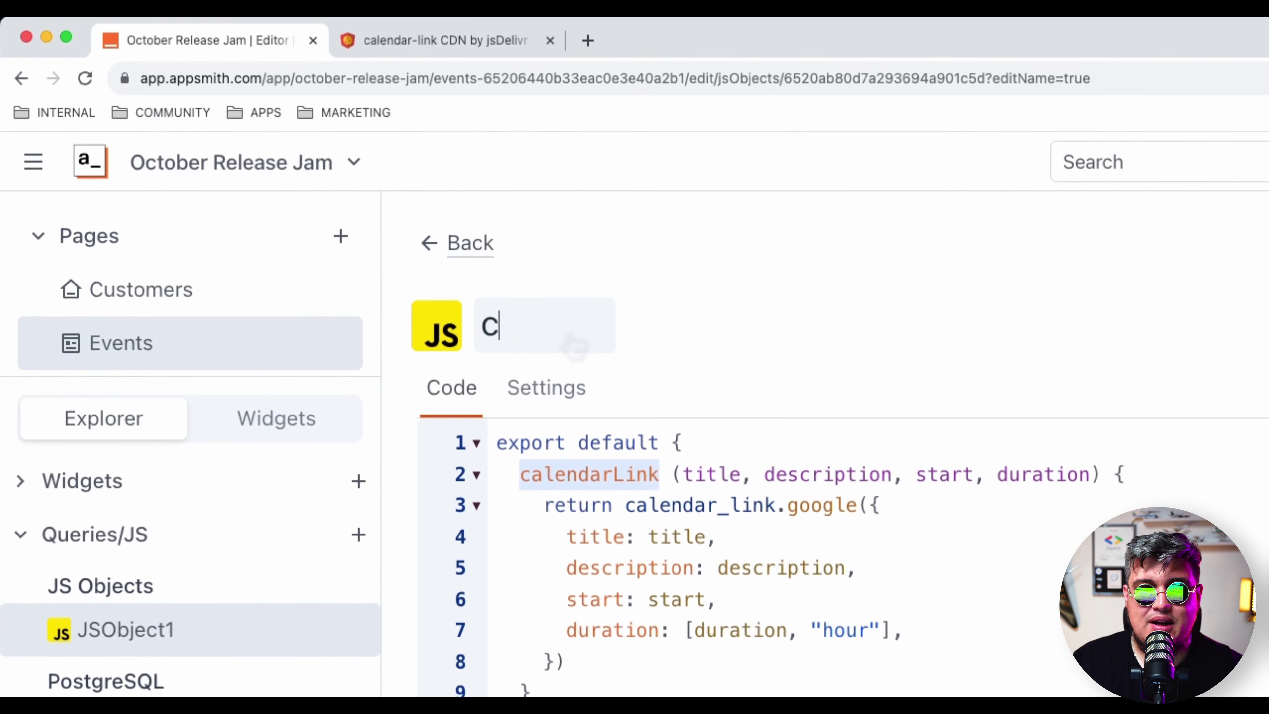
pyautogui.write('endar')
pyautogui.press('Return')
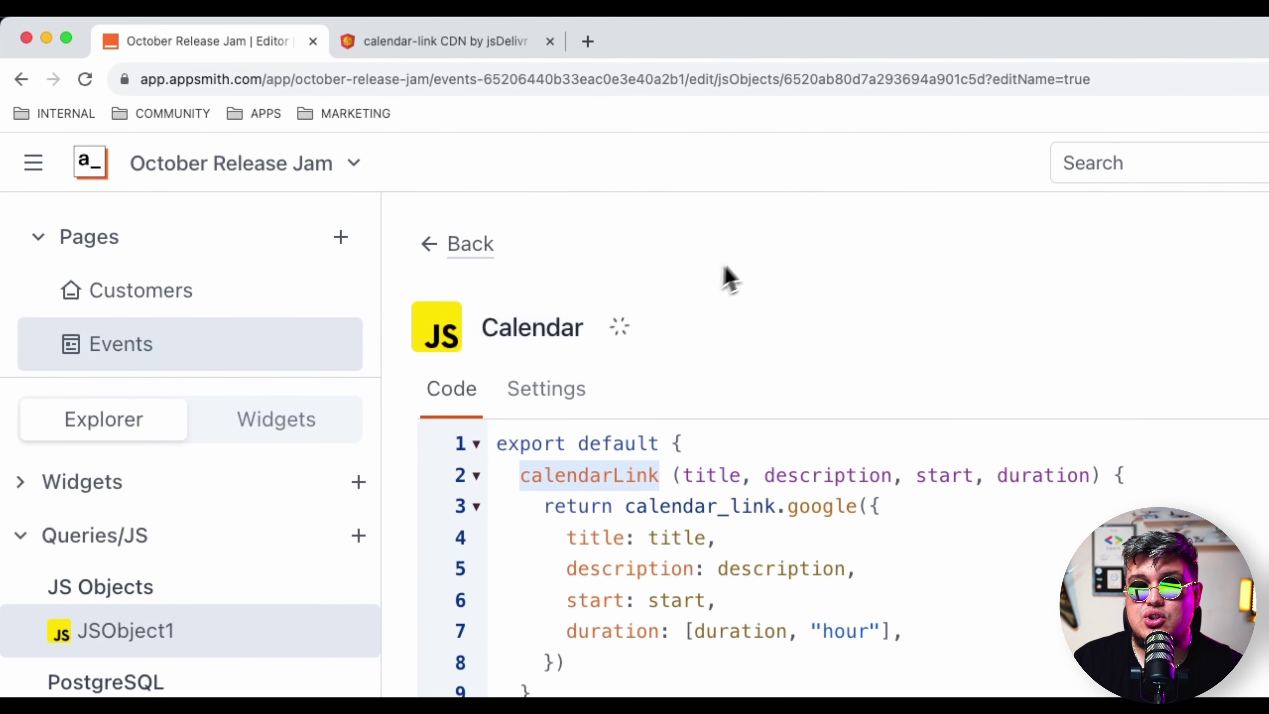